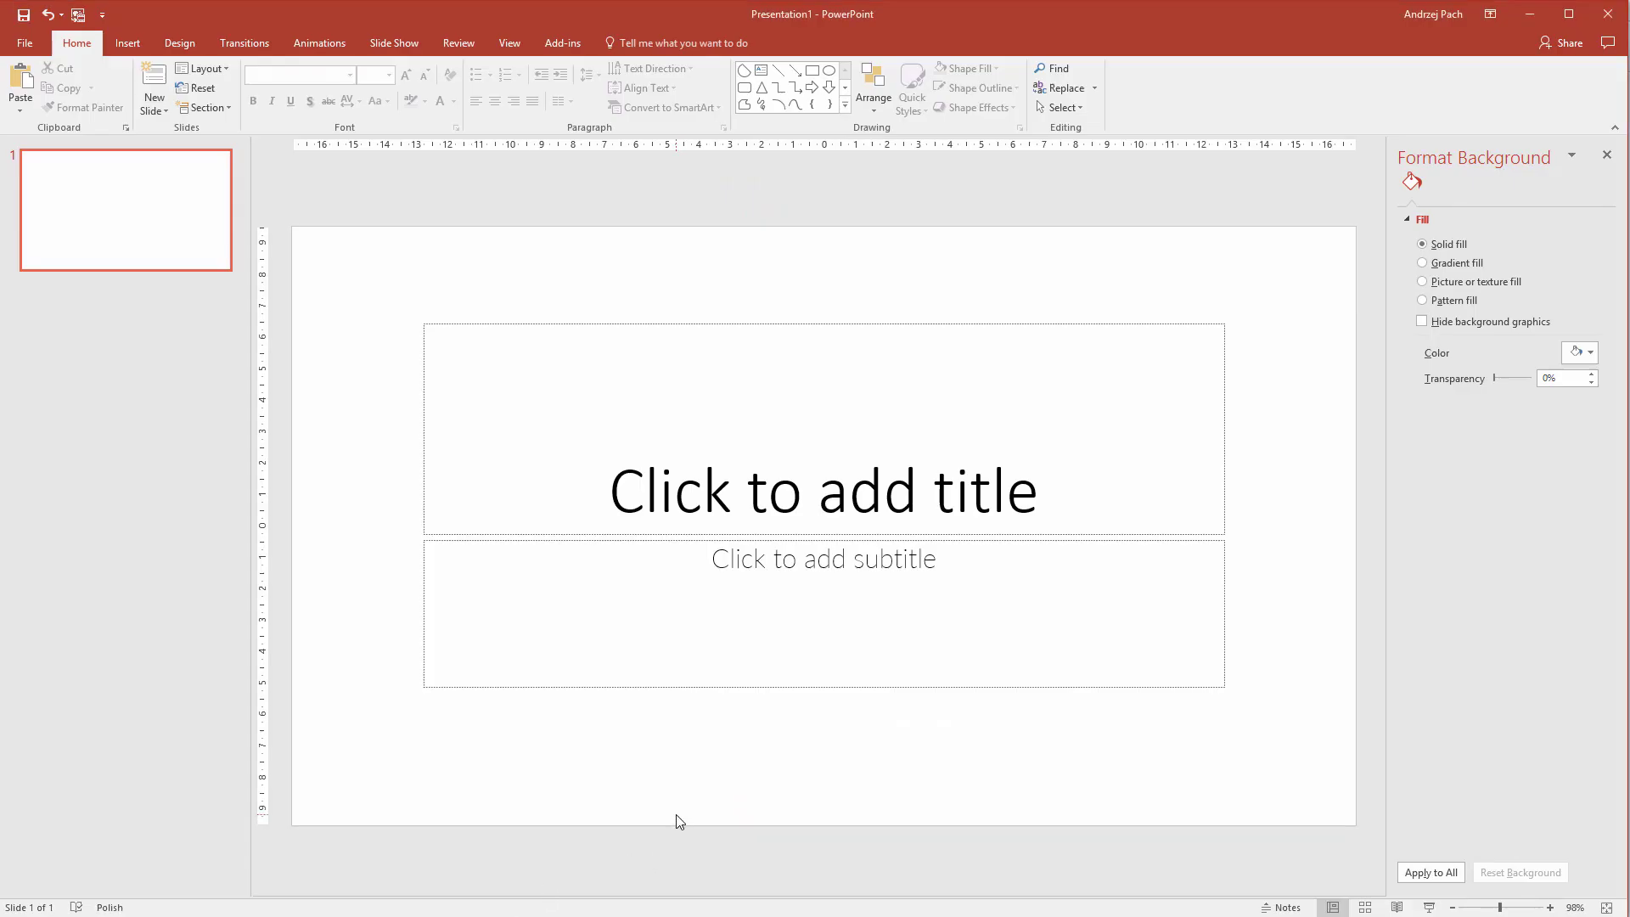
# - Draw a chord shape in the lower-left and rotate it so its flat side is level at the bottom
pyautogui.click(129, 43)
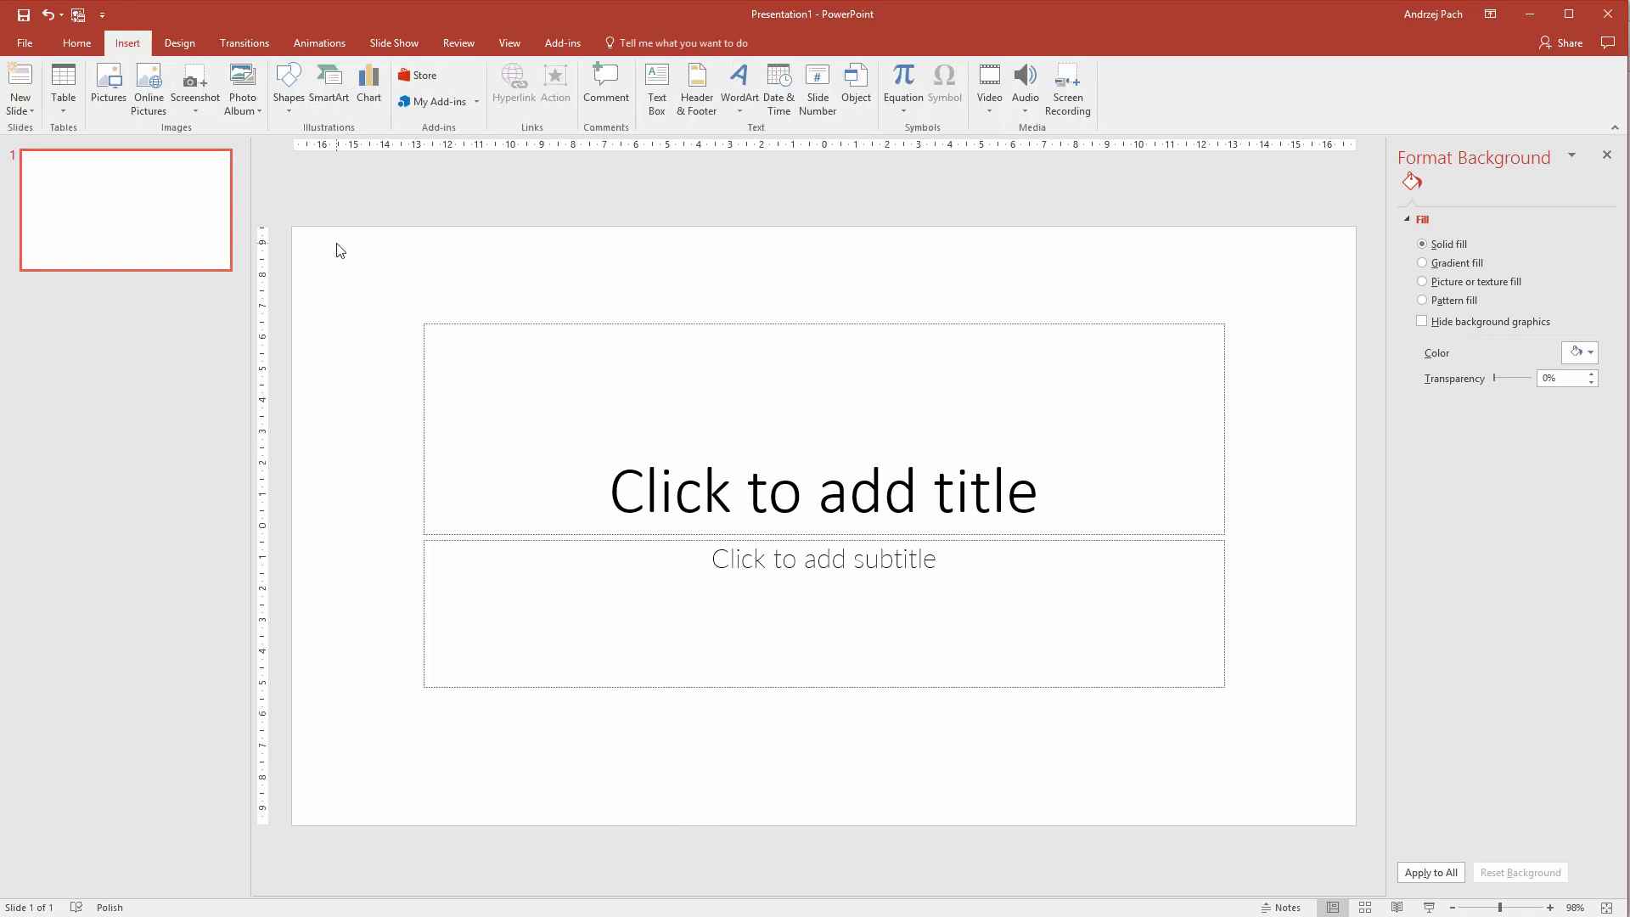
pyautogui.click(287, 104)
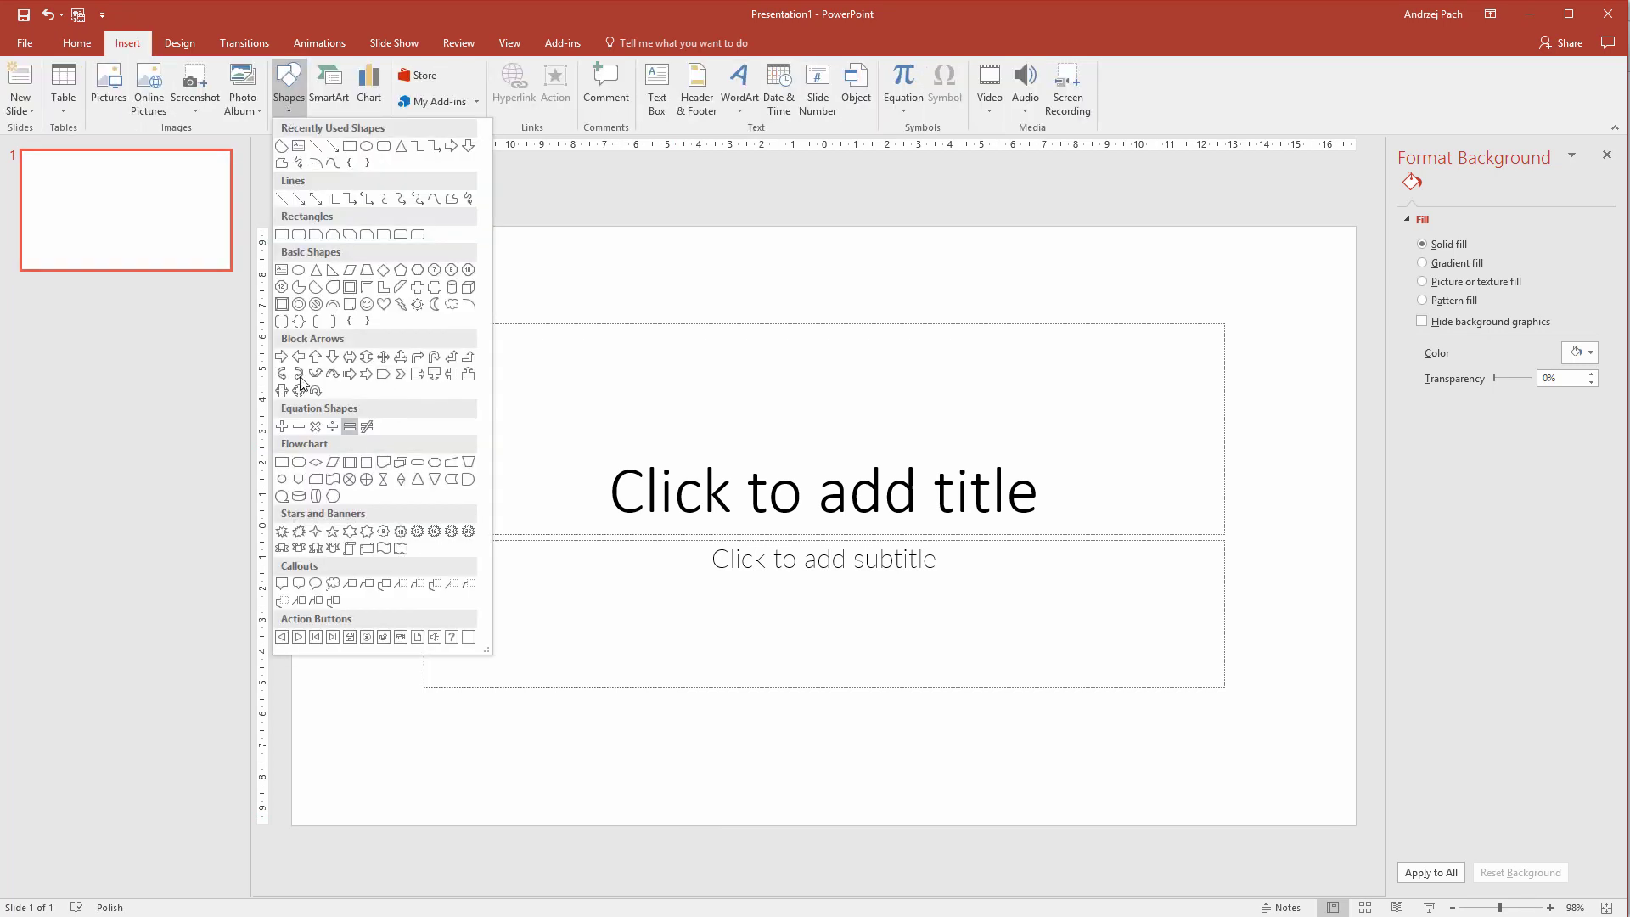
pyautogui.click(316, 290)
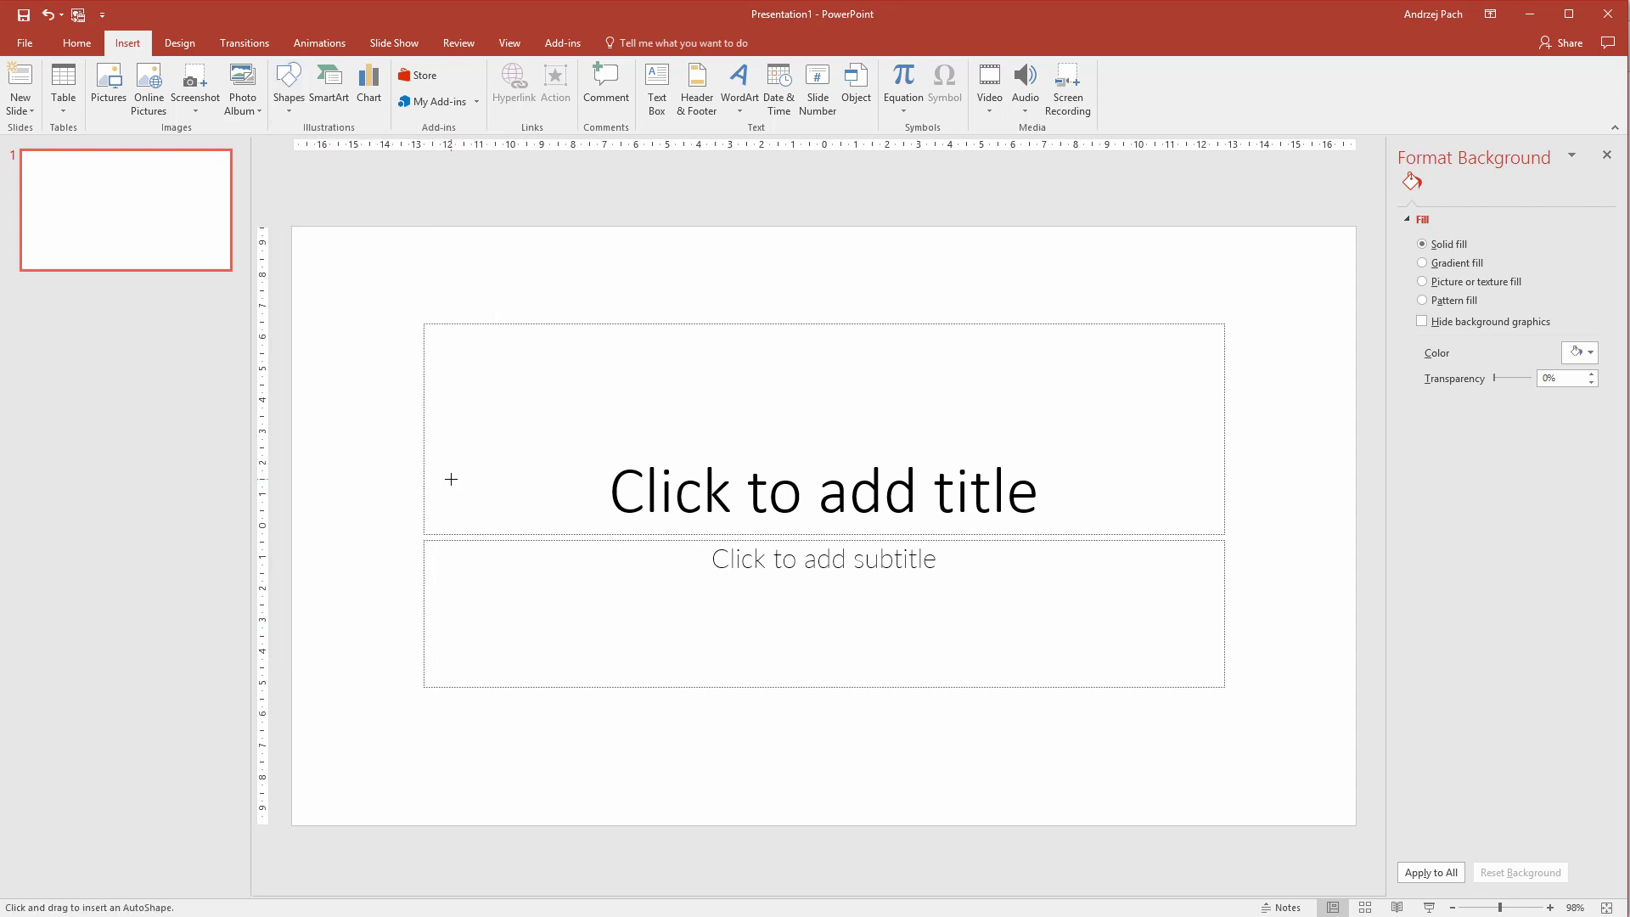
pyautogui.moveTo(451, 478); pyautogui.dragTo(570, 599)
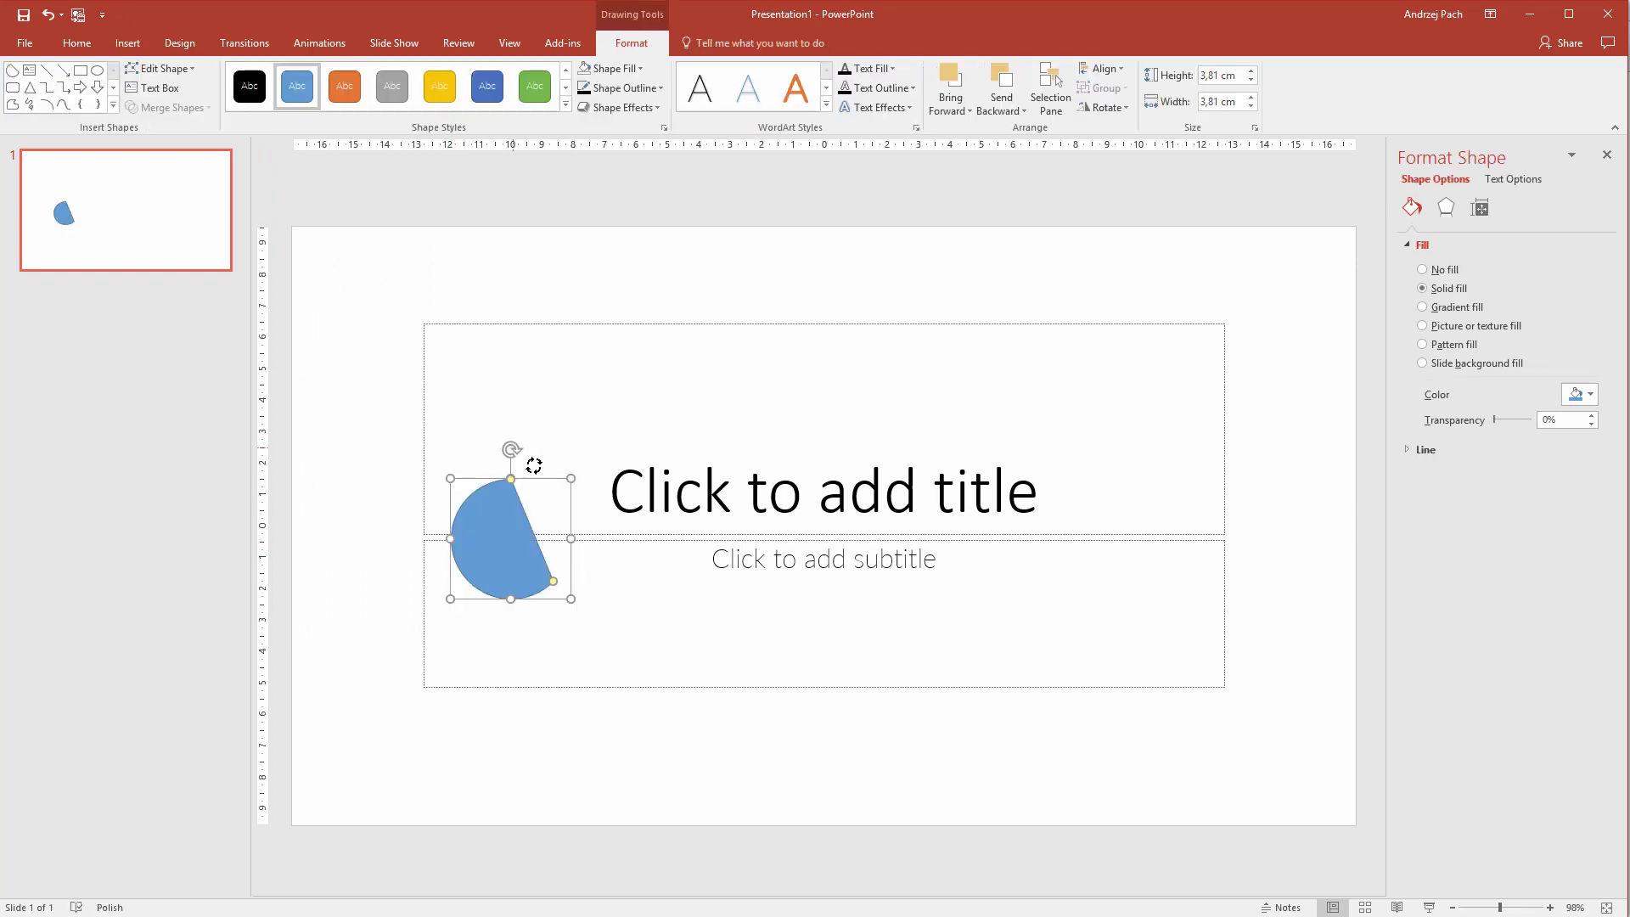
pyautogui.moveTo(533, 465); pyautogui.dragTo(676, 611)
pyautogui.moveTo(520, 531); pyautogui.dragTo(524, 639)
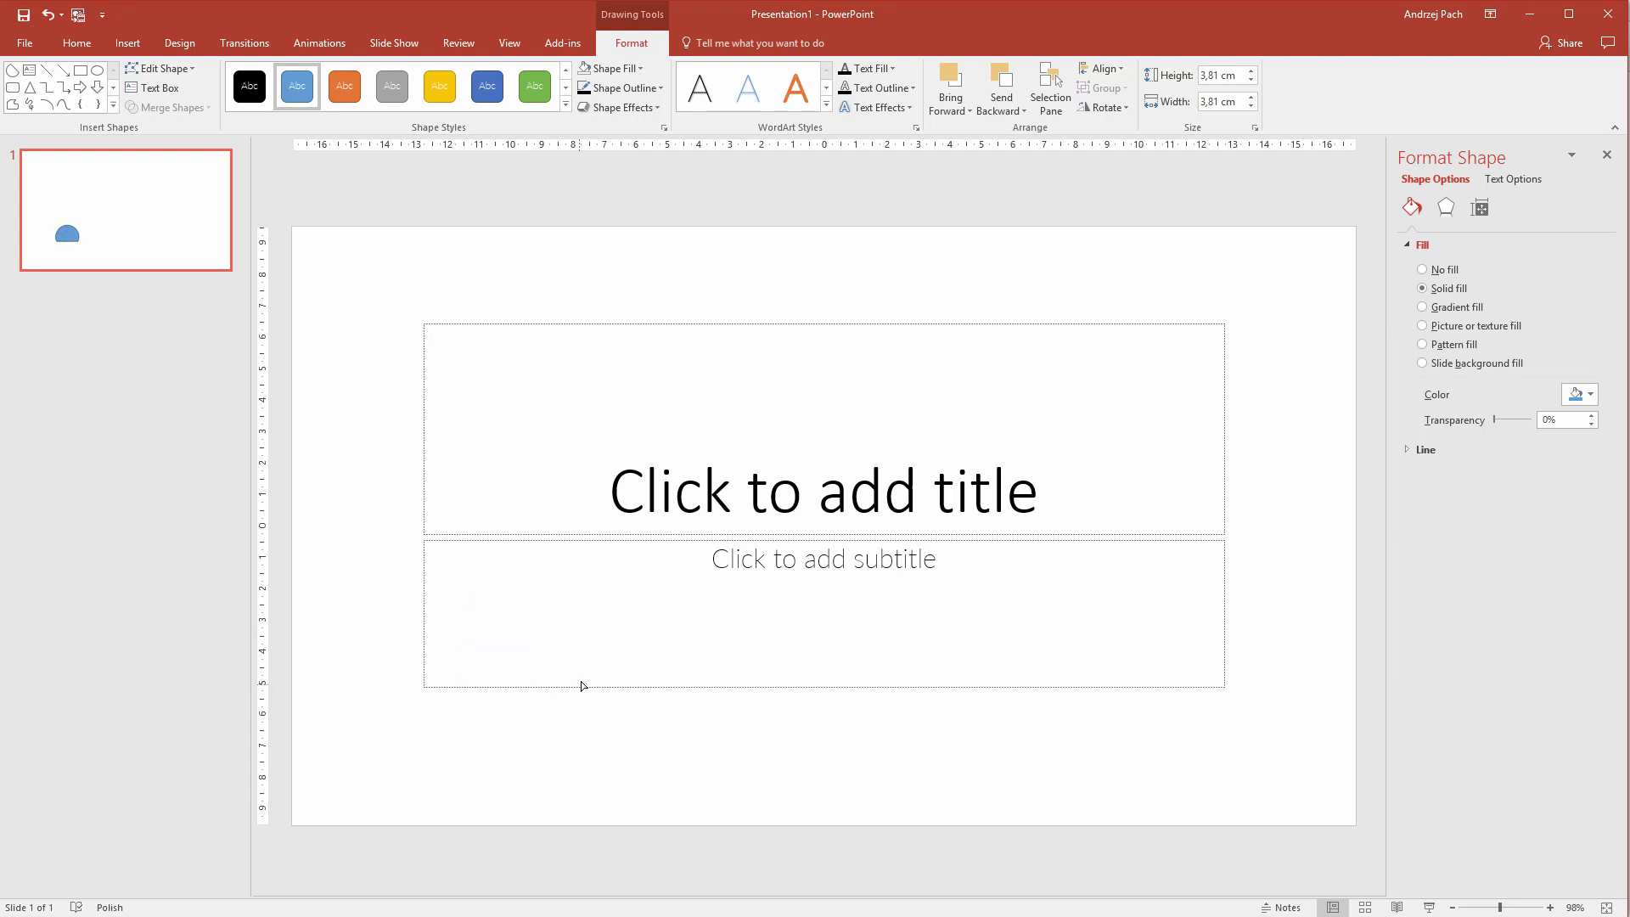
pyautogui.moveTo(582, 686); pyautogui.dragTo(587, 654)
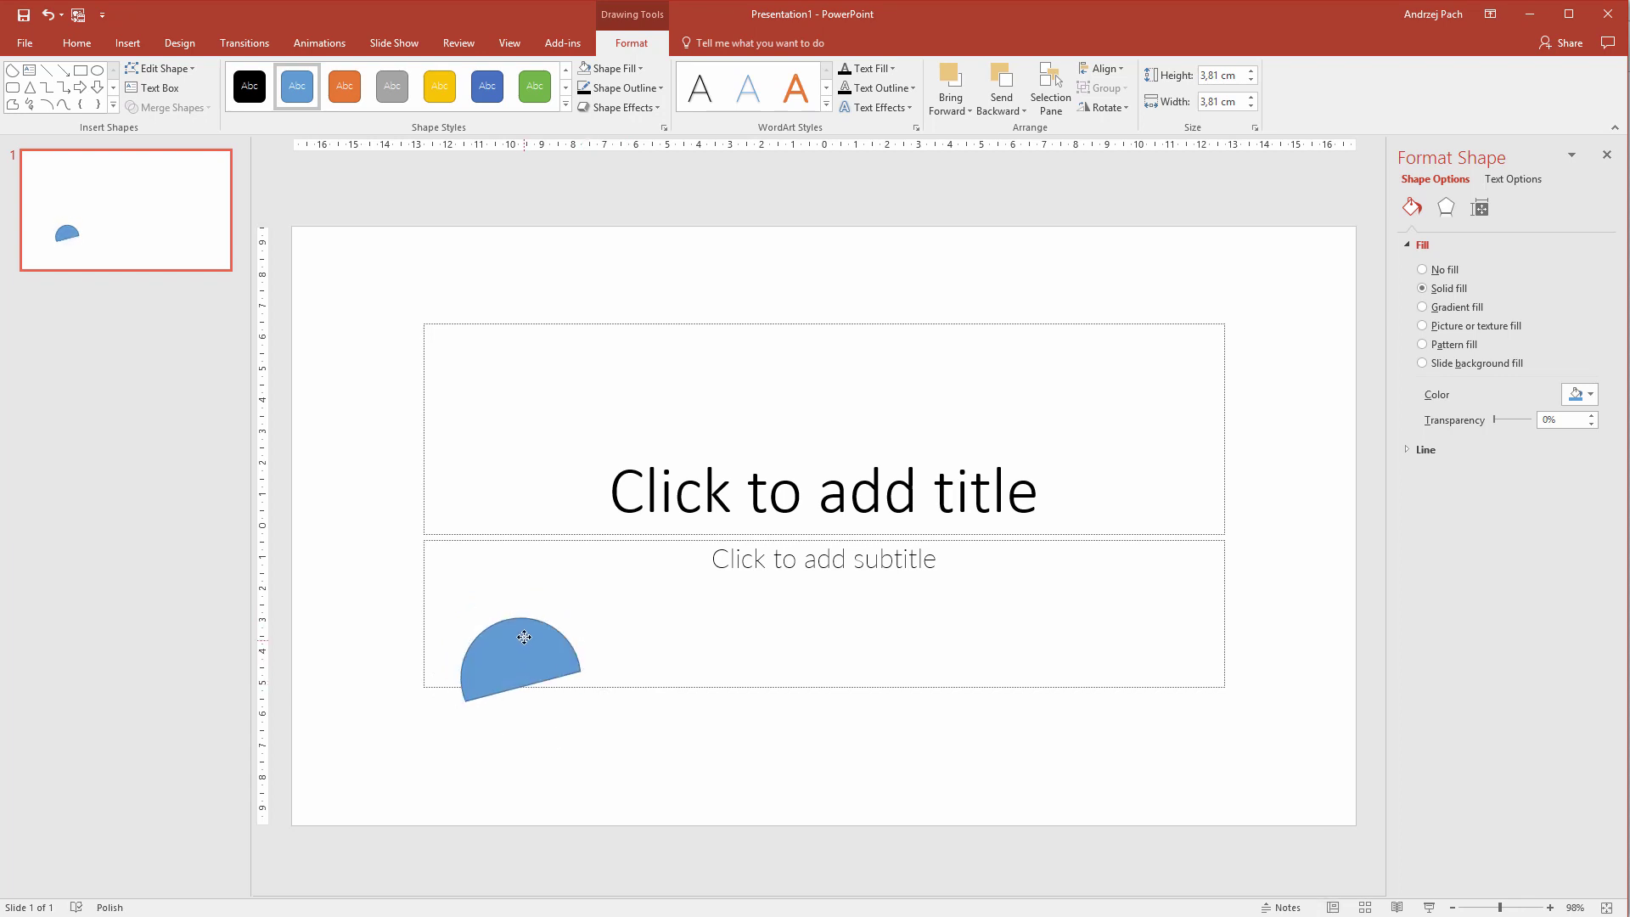
pyautogui.click(524, 637)
pyautogui.moveTo(600, 711); pyautogui.dragTo(594, 727)
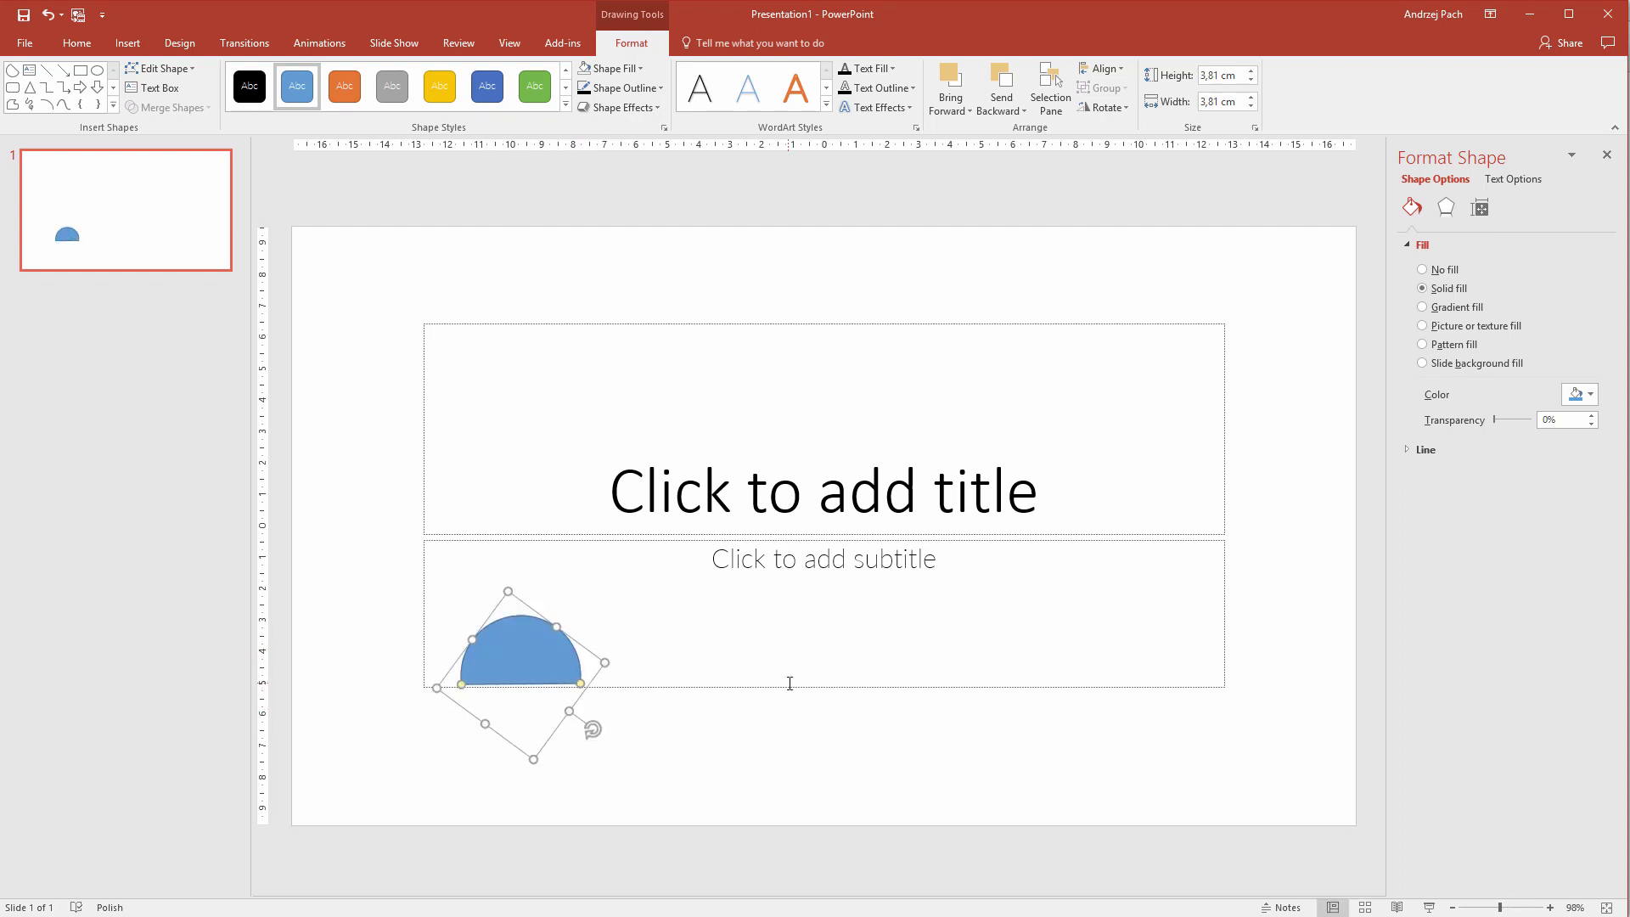
pyautogui.press('Down')
pyautogui.scroll(10, 594, 792)
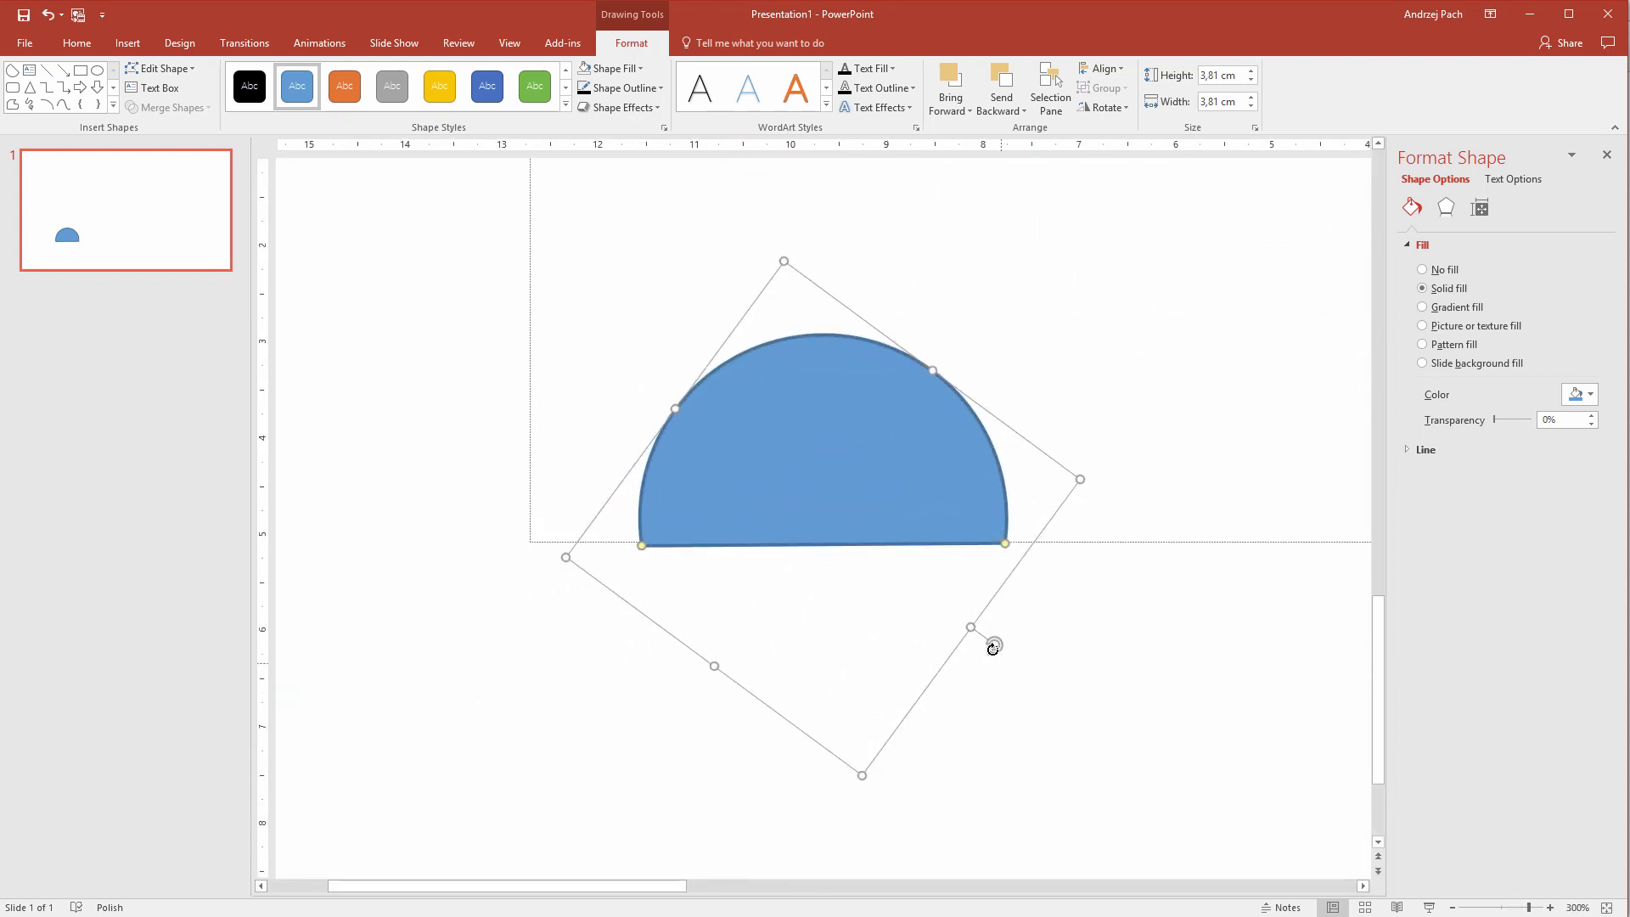
pyautogui.moveTo(993, 647); pyautogui.dragTo(993, 648)
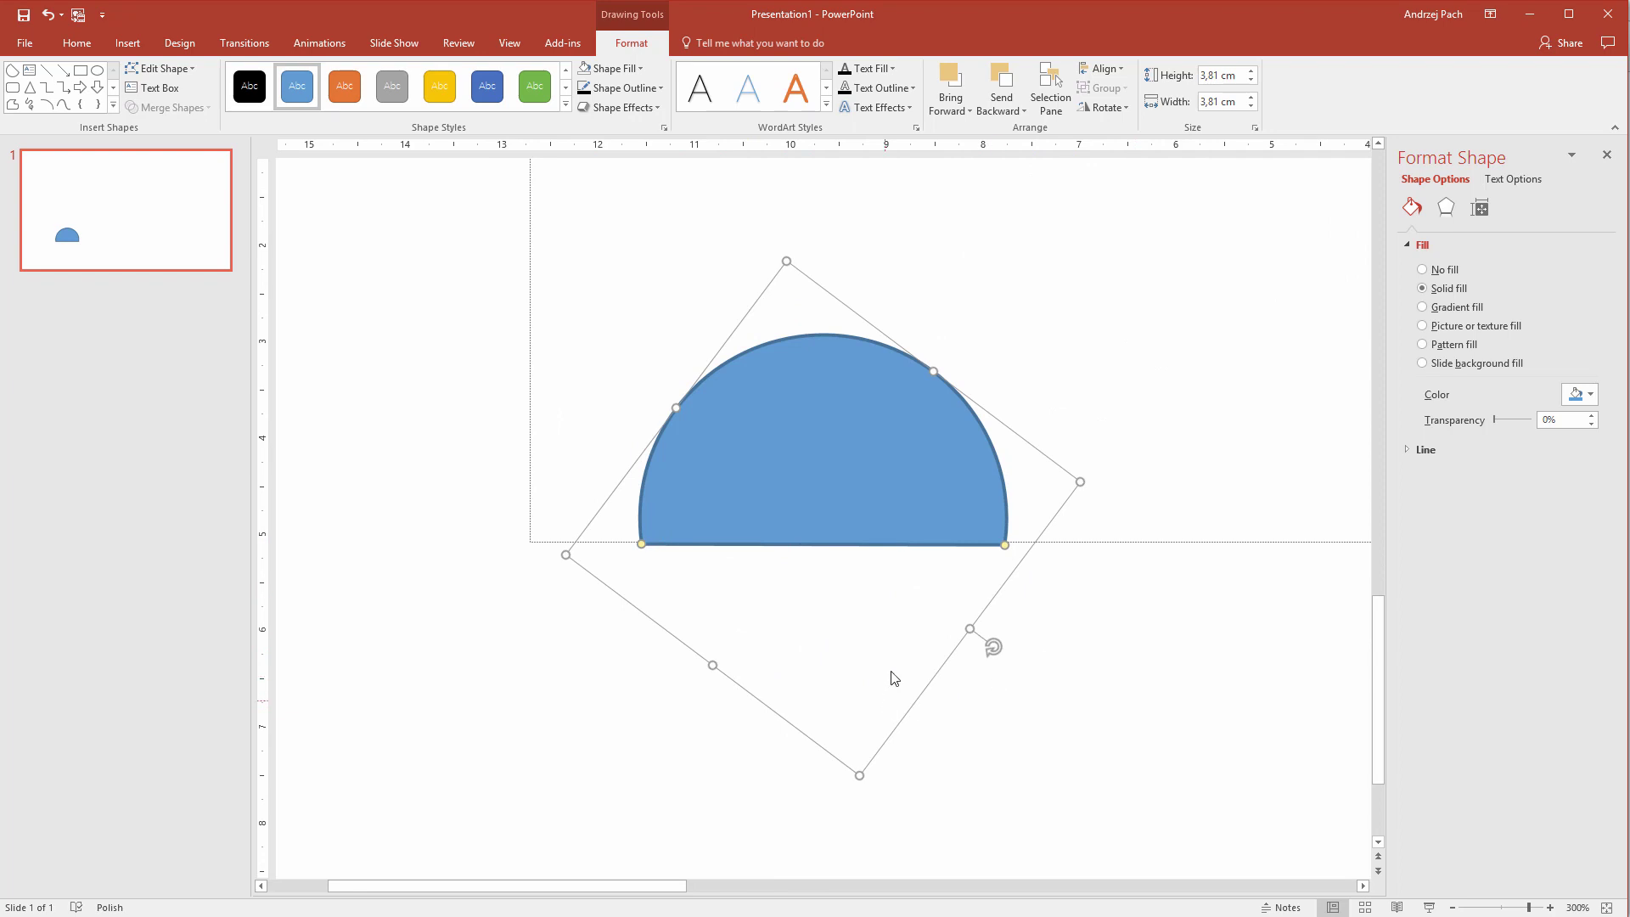
# - Fill the half-circle light grey and remove its outline
pyautogui.click(624, 68)
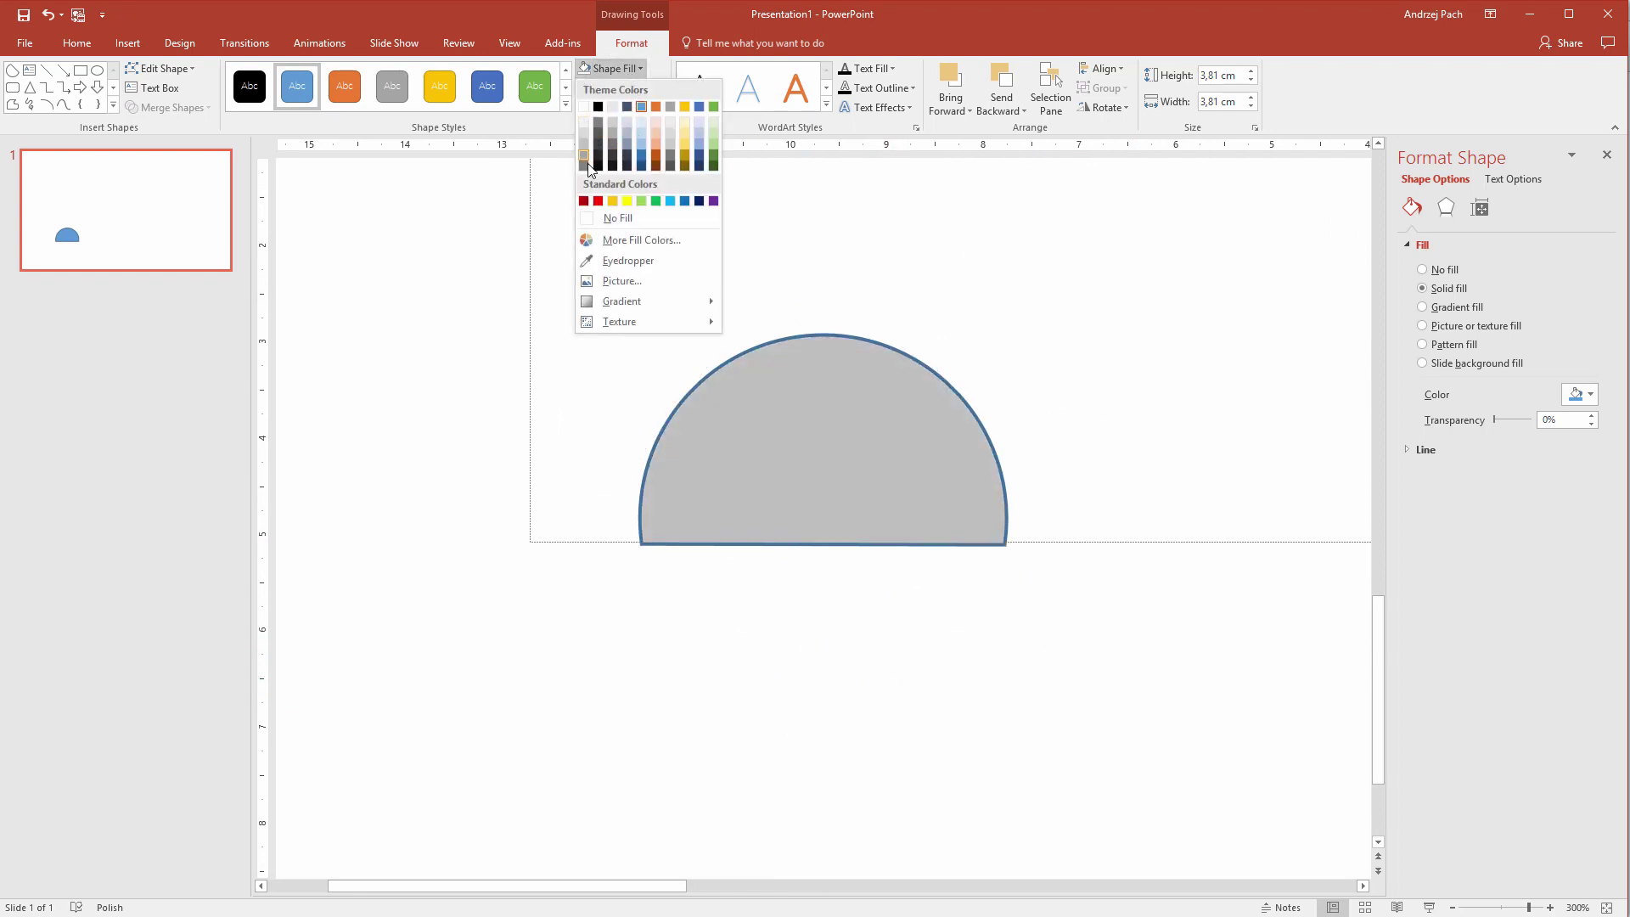
pyautogui.click(613, 122)
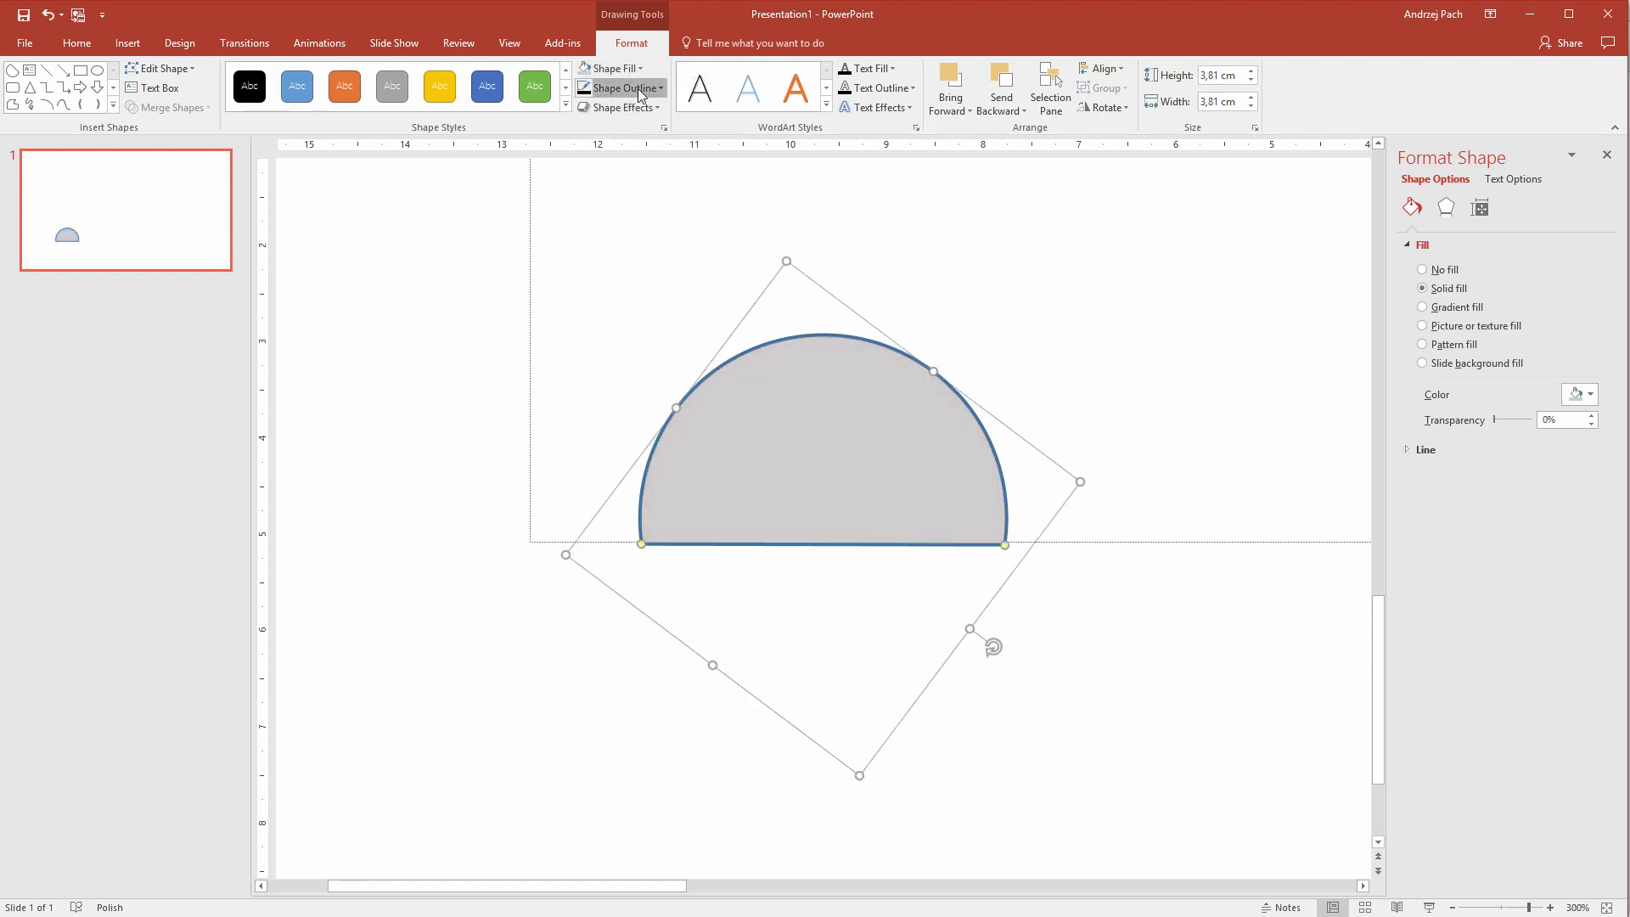
pyautogui.click(623, 87)
pyautogui.click(628, 236)
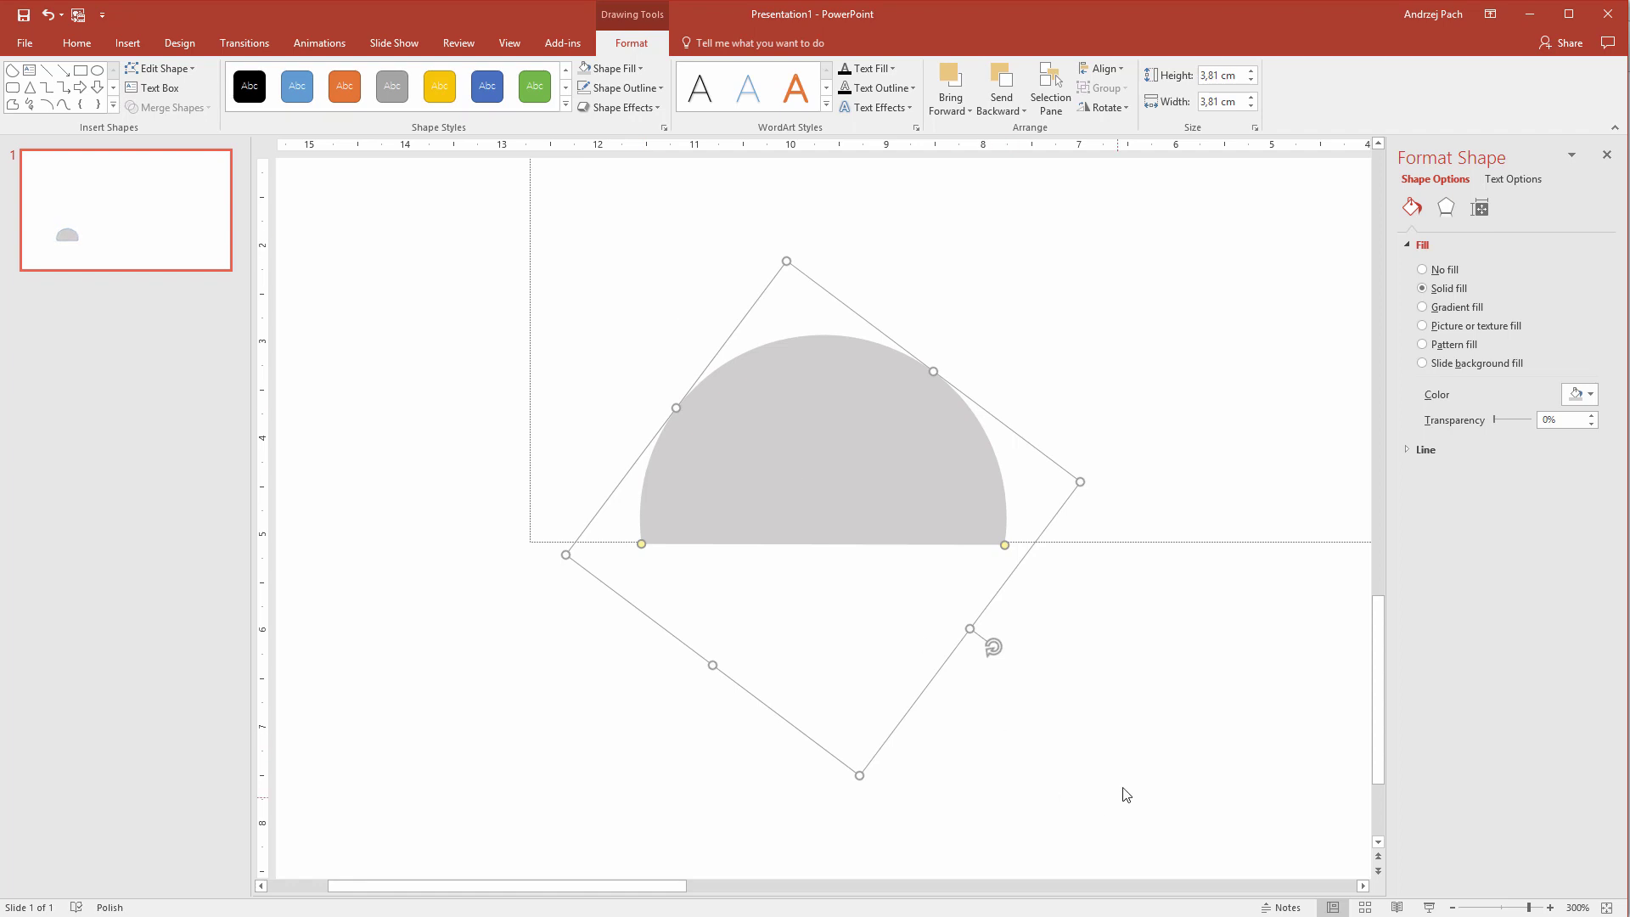
pyautogui.click(1070, 614)
pyautogui.keyDown('ctrl'); pyautogui.scroll(-5, 1069, 614); pyautogui.keyUp('ctrl')
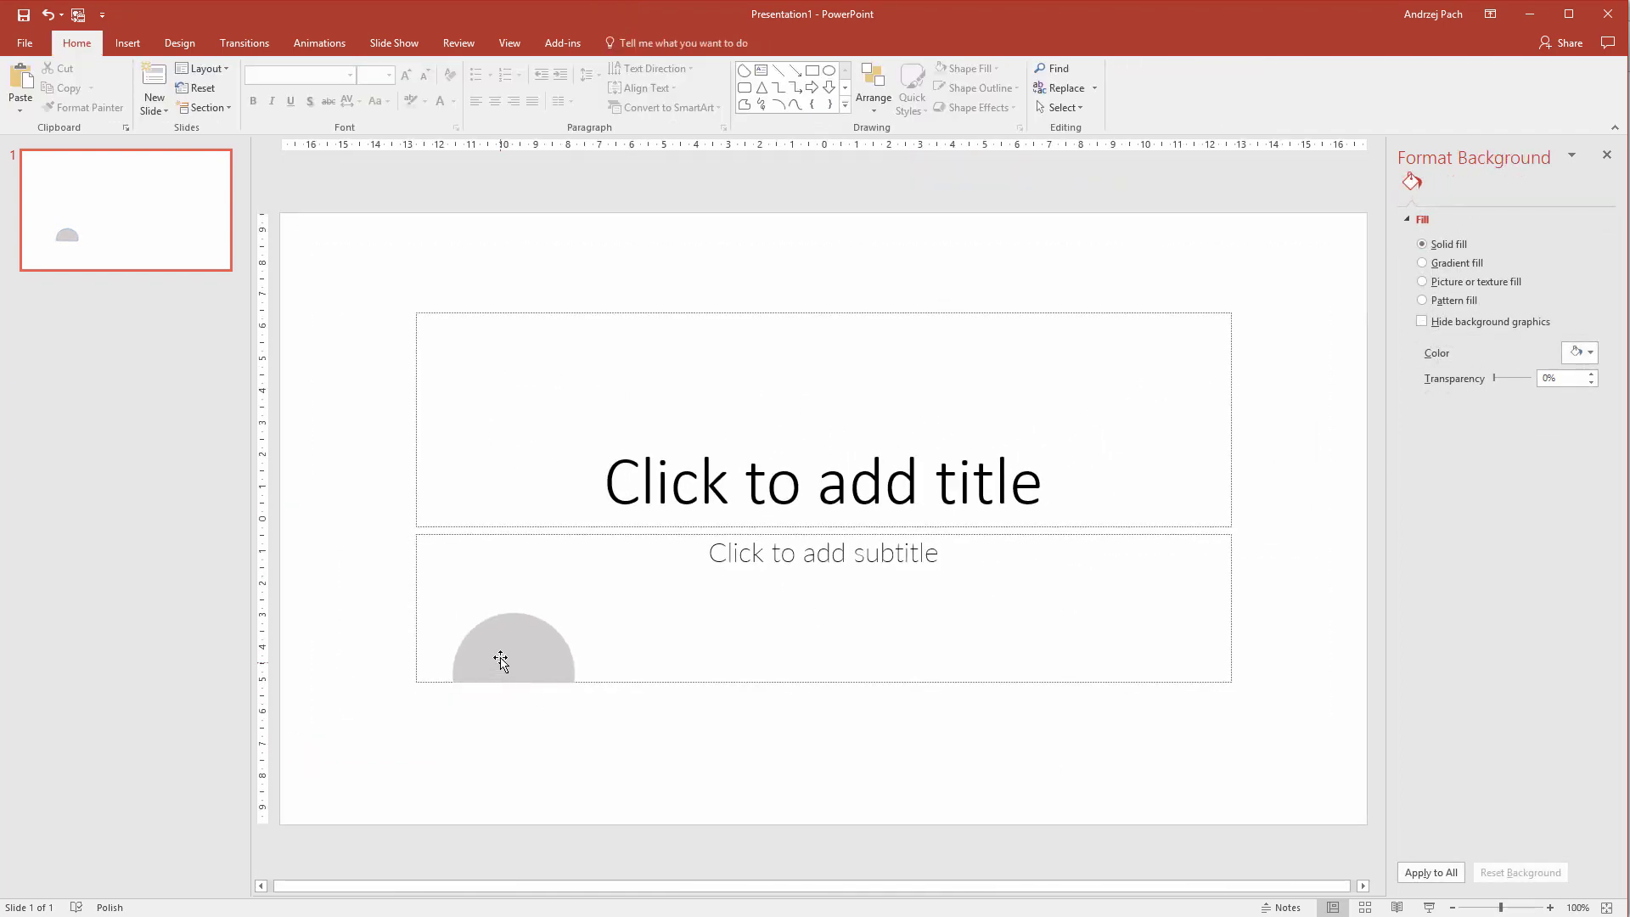
# - Draw a small oval circle above the half-circle as the head
pyautogui.click(129, 42)
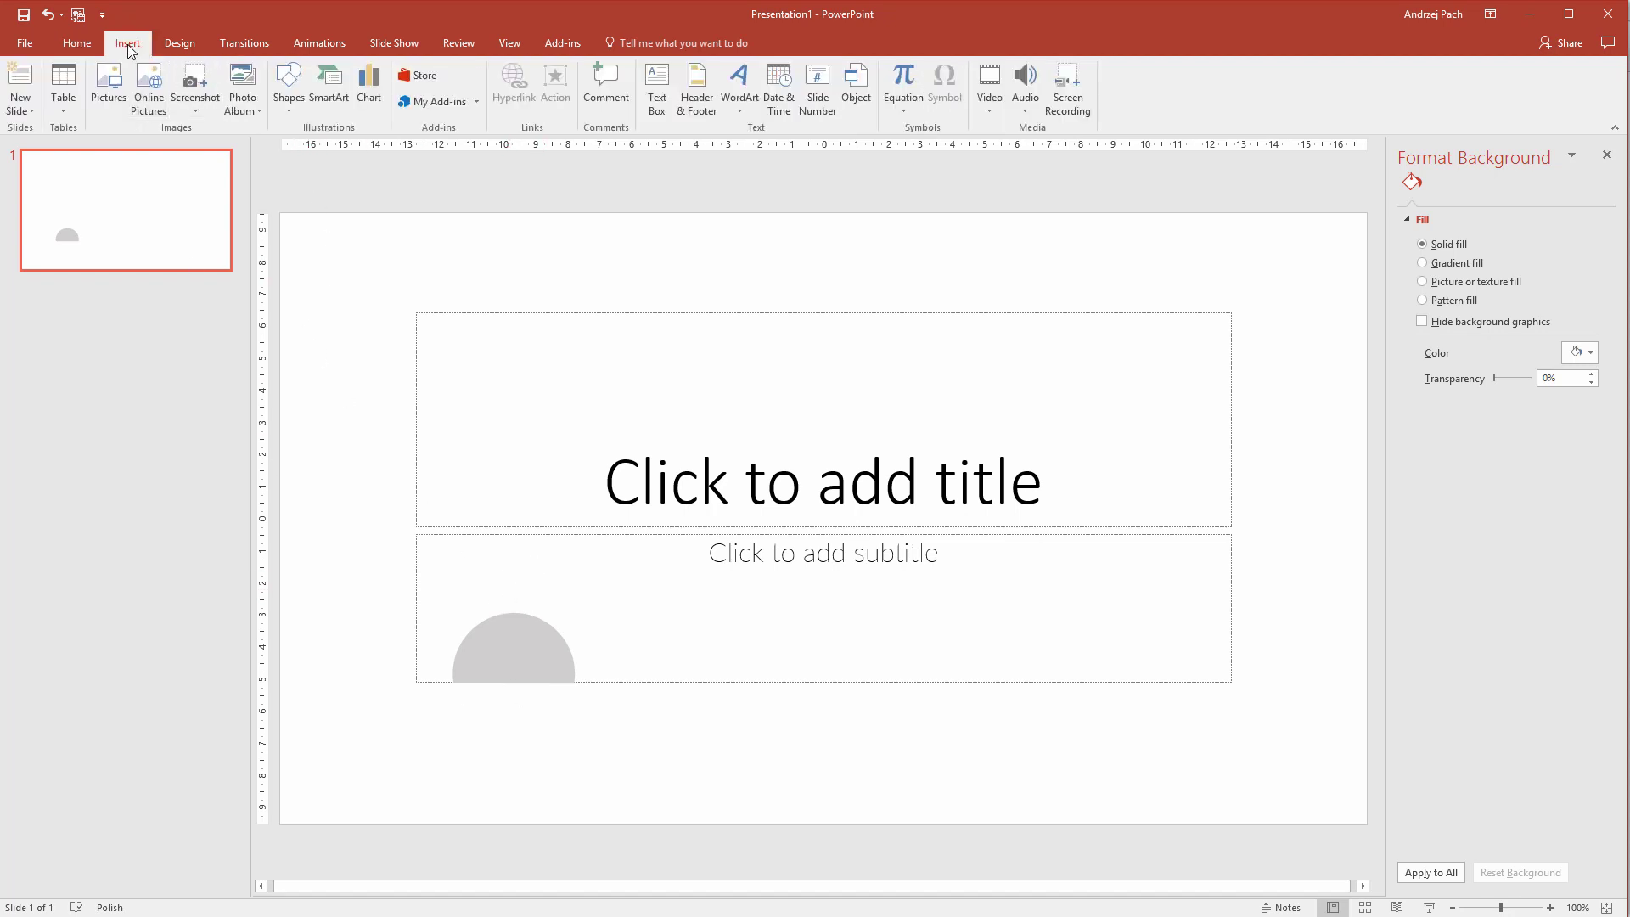
pyautogui.click(289, 85)
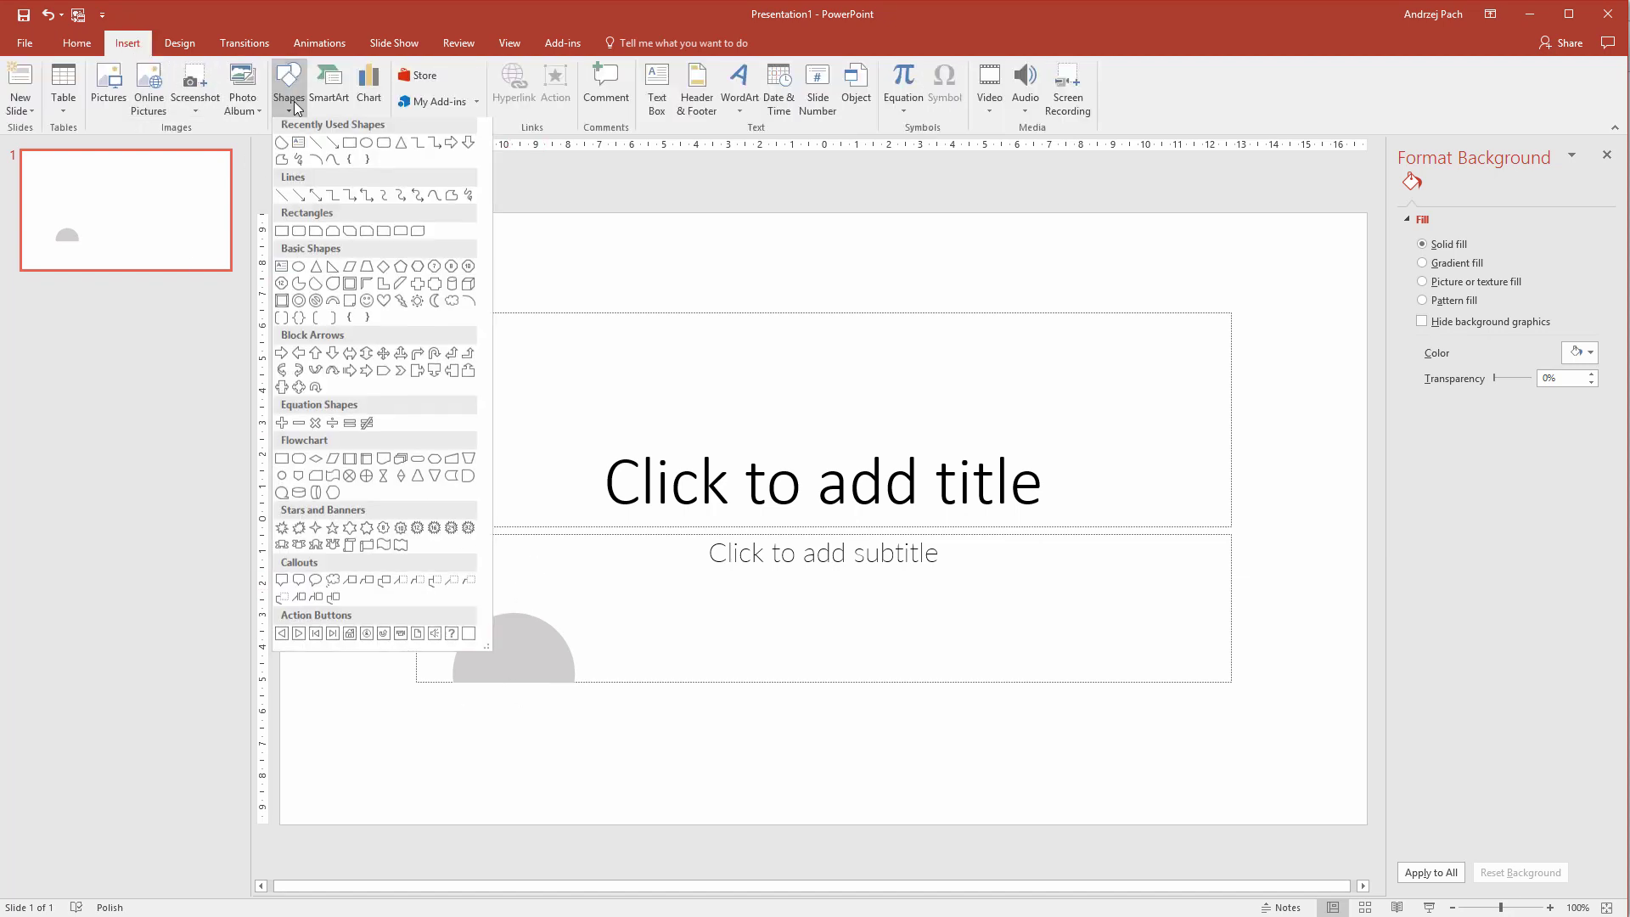
pyautogui.click(299, 271)
pyautogui.moveTo(492, 558)
pyautogui.mouseDown()
pyautogui.moveTo(558, 623)
pyautogui.moveTo(521, 575)
pyautogui.mouseUp()
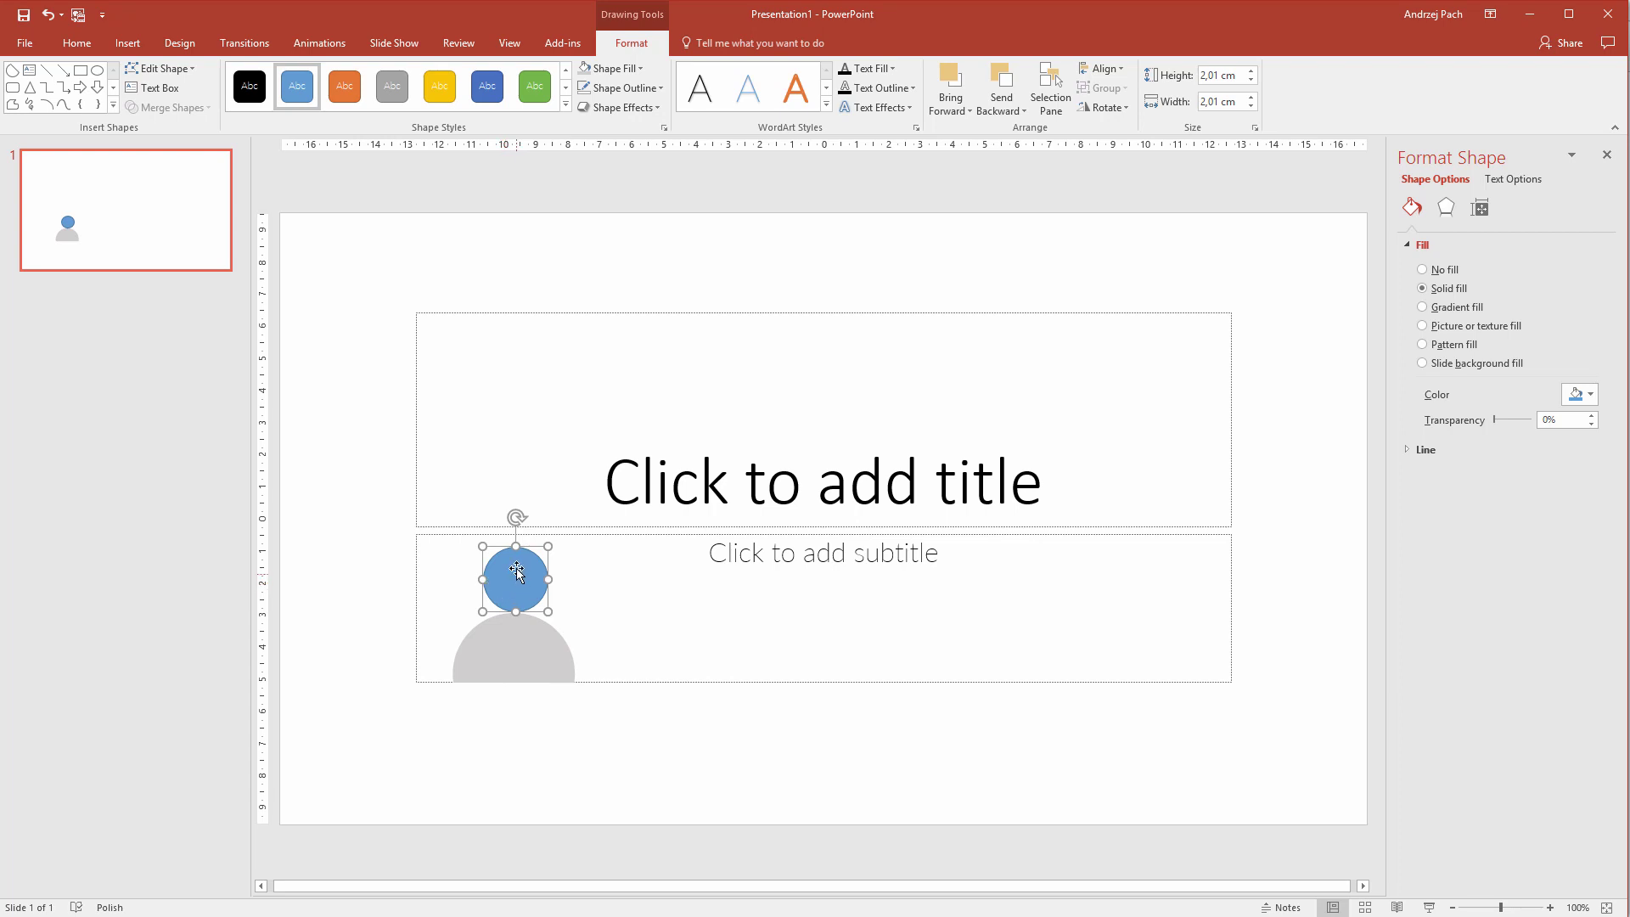
# - Copy the half-circle's grey style onto the circle with Format Painter, then select the subtitle placeholder
pyautogui.click(499, 645)
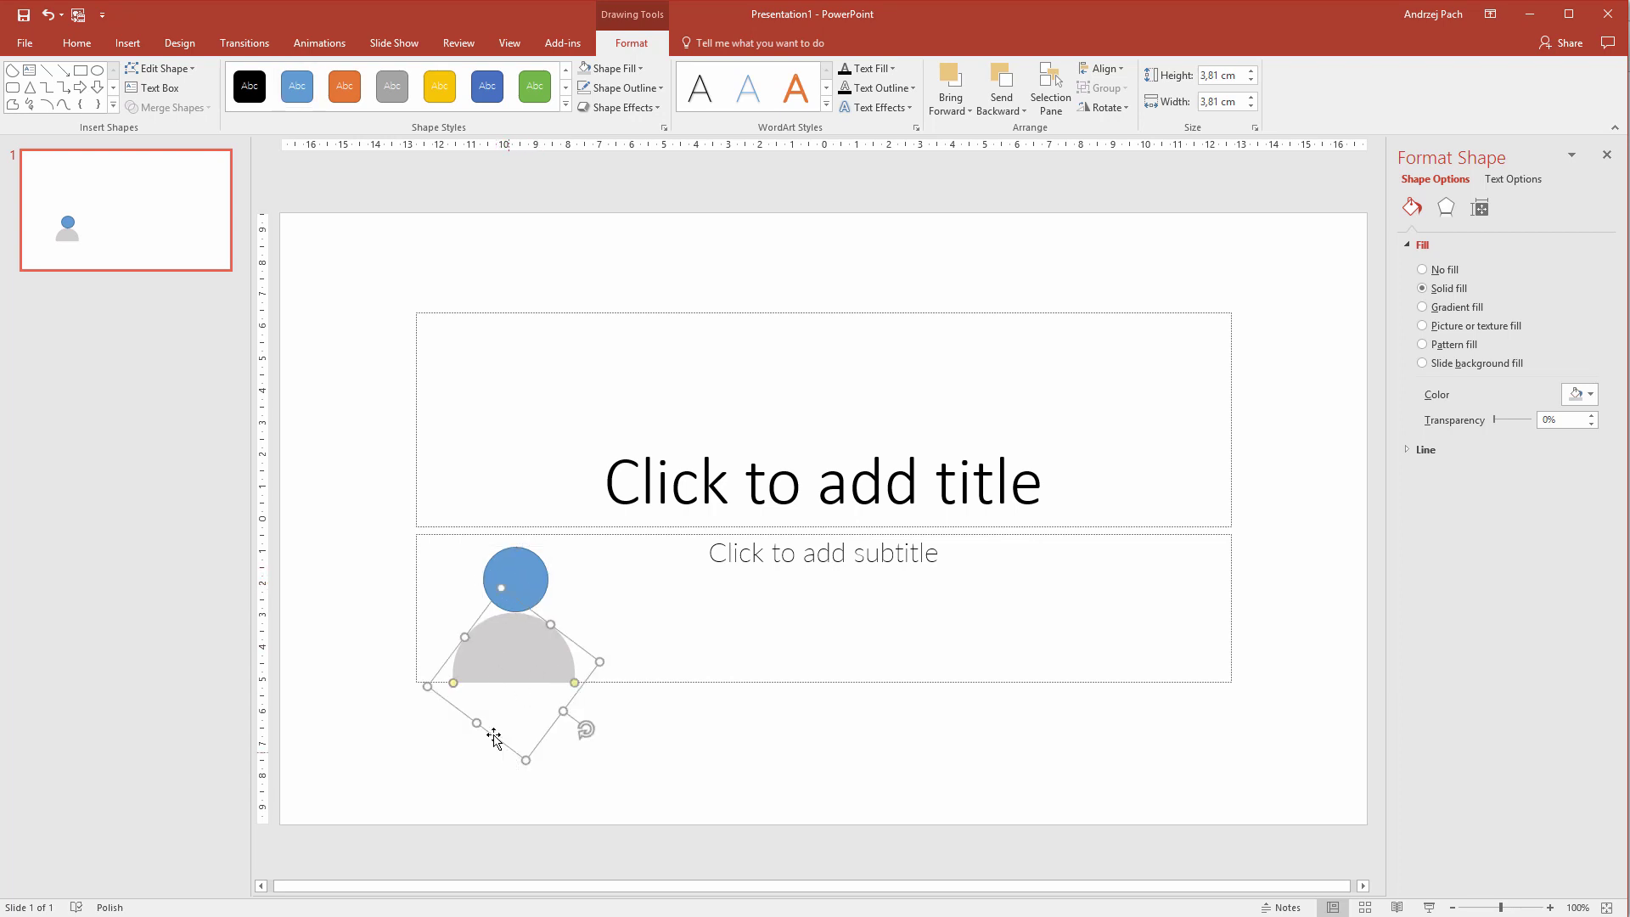
pyautogui.click(76, 45)
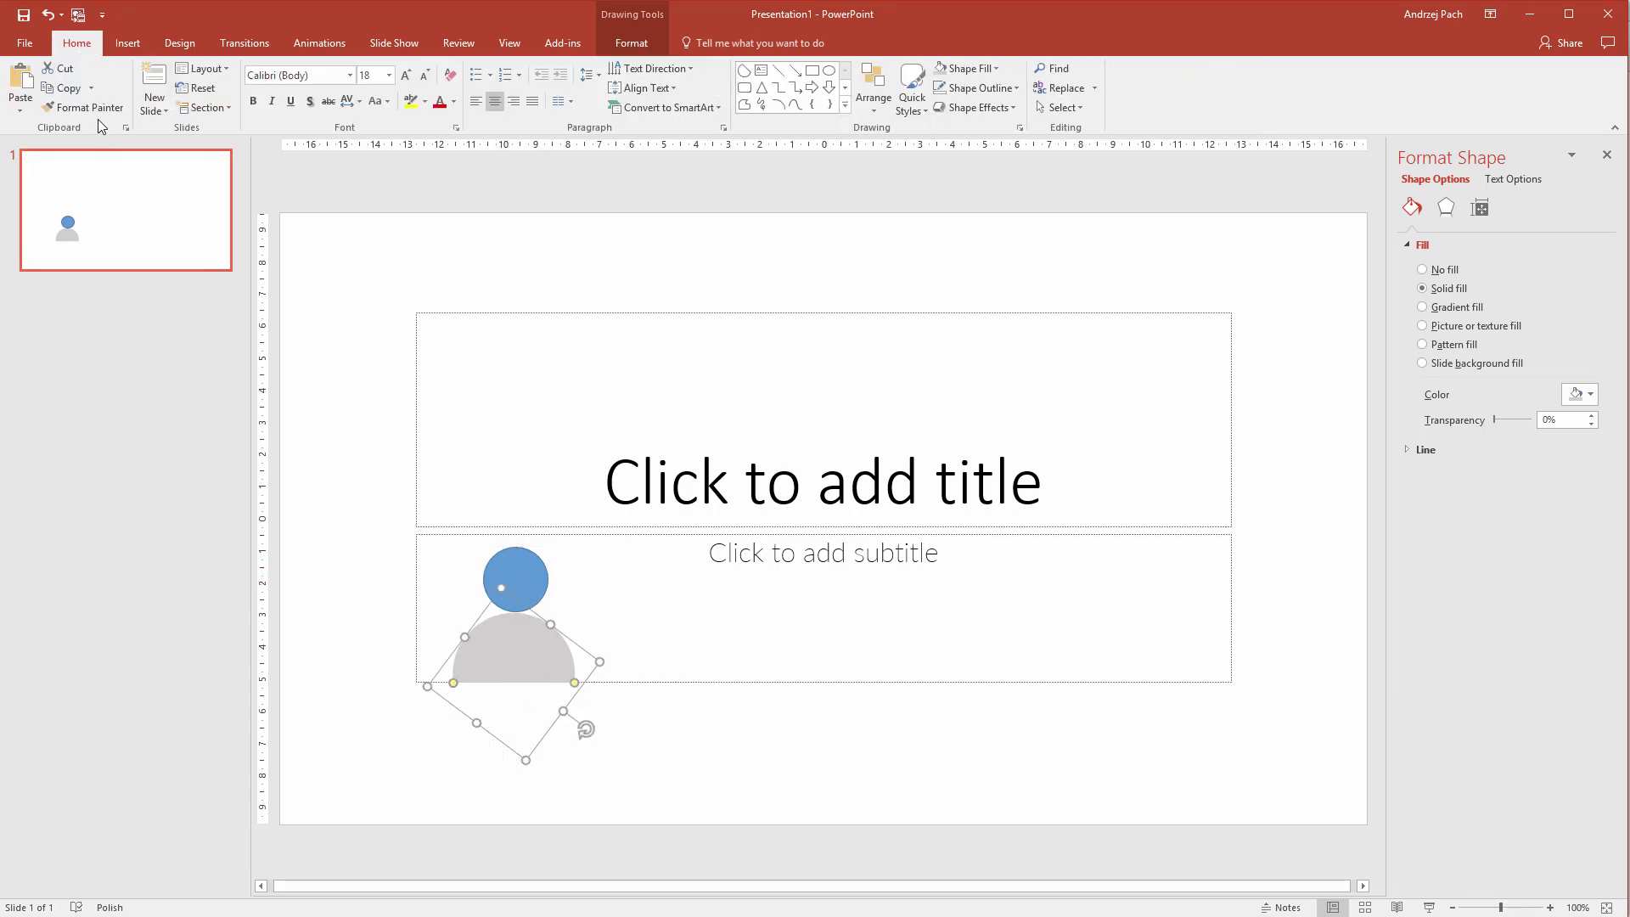
pyautogui.click(515, 577)
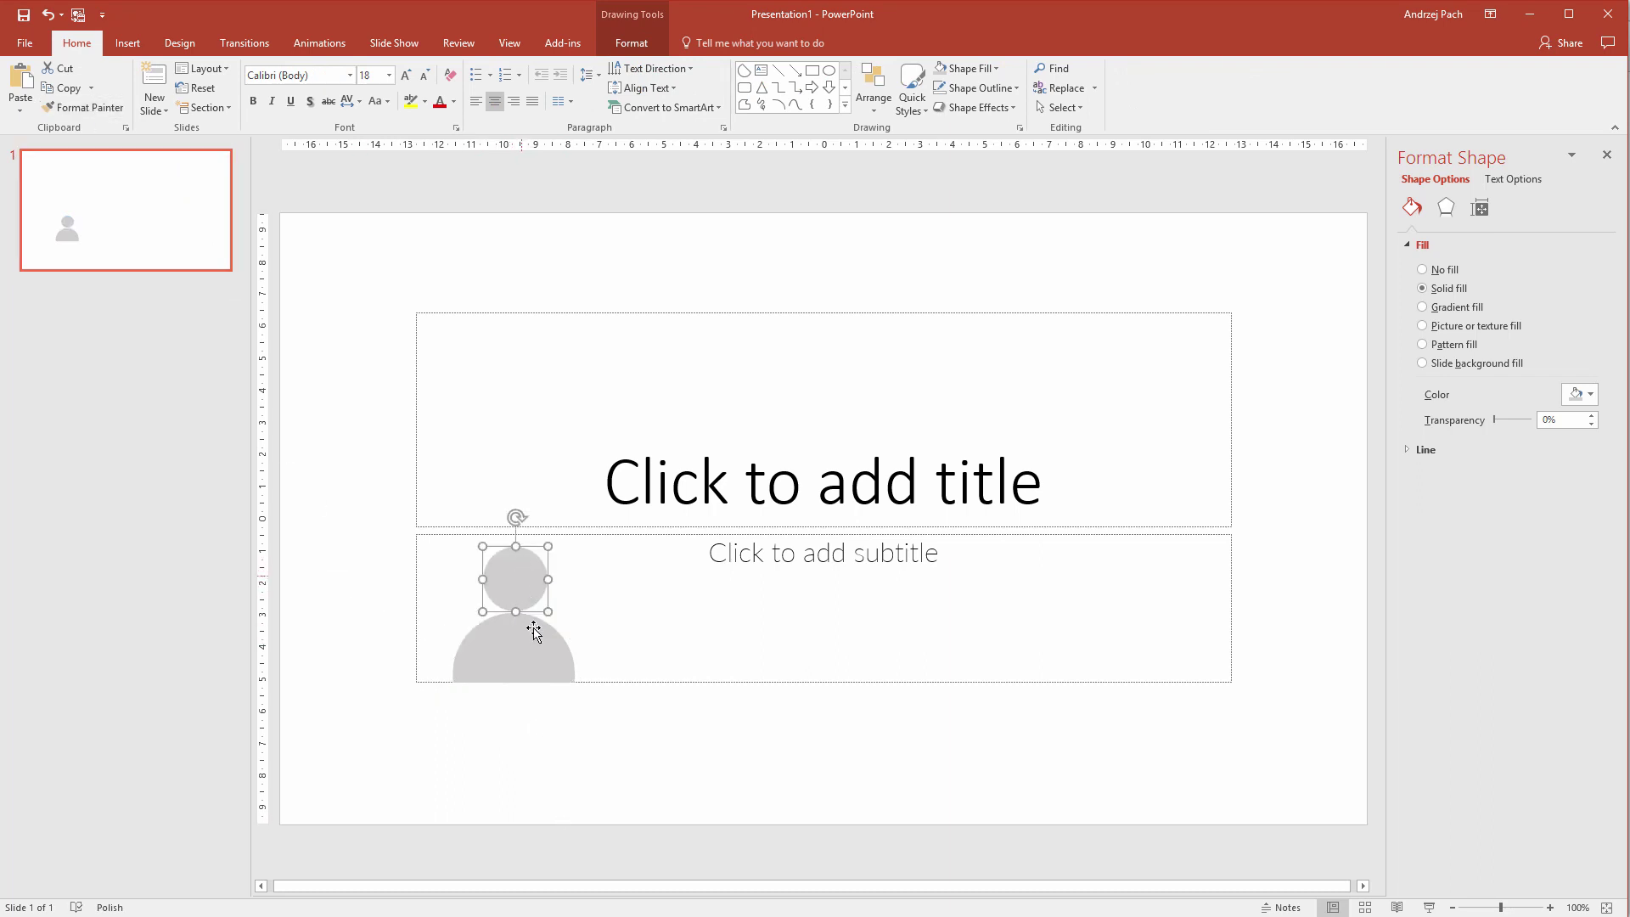
pyautogui.click(667, 528)
# - Delete the subtitle and title placeholders
pyautogui.press('Delete')
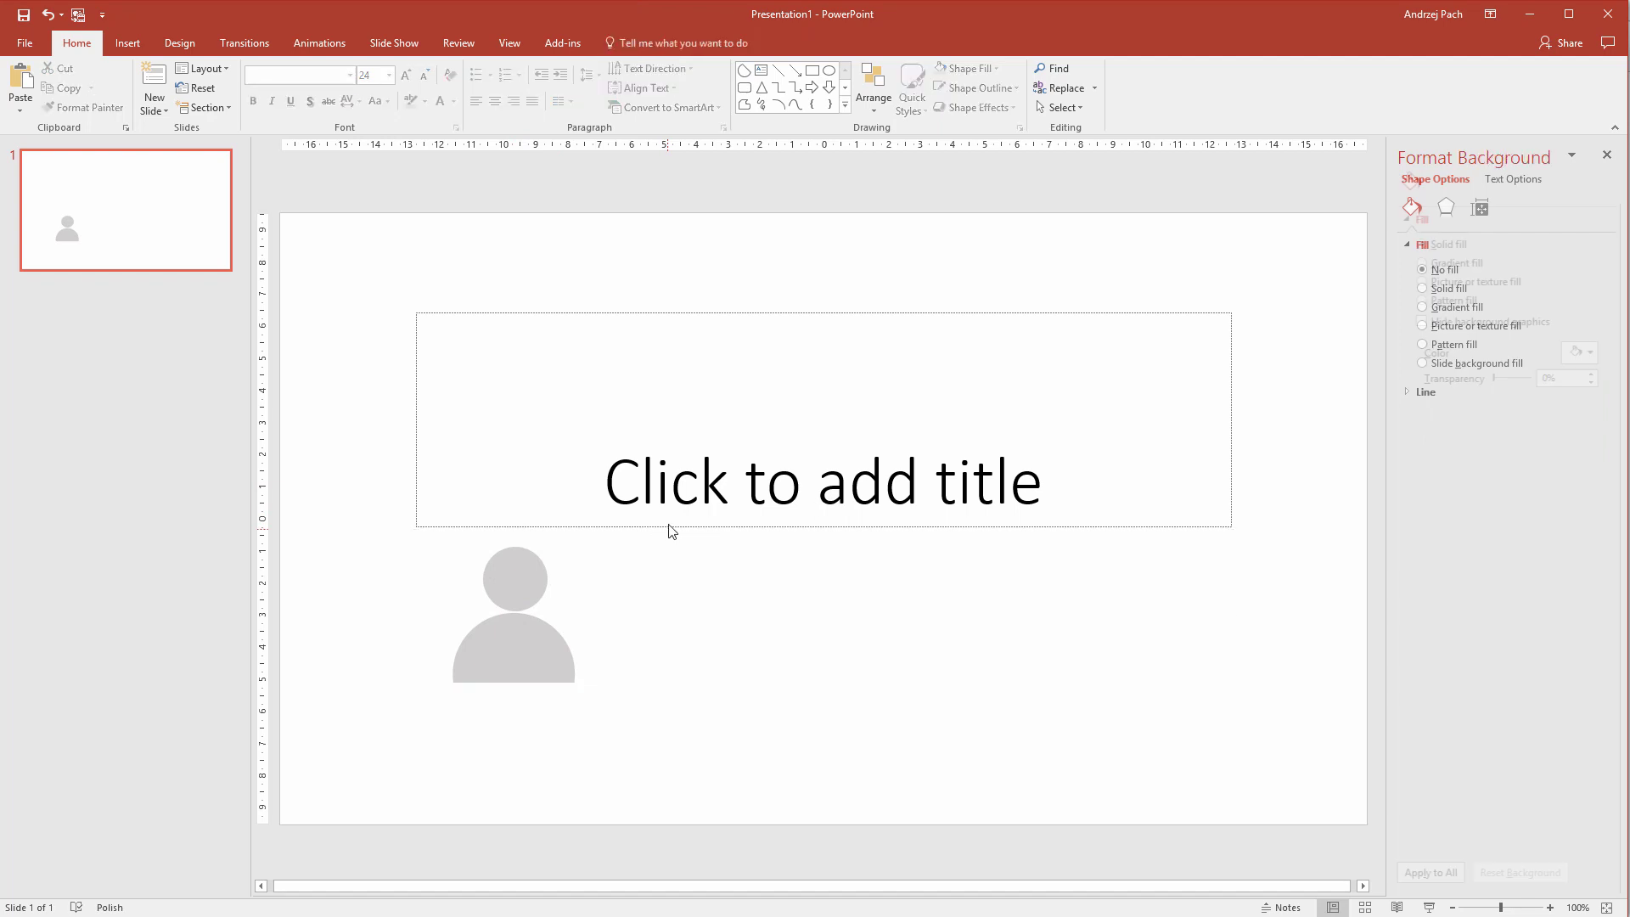
pyautogui.click(670, 524)
pyautogui.click(671, 526)
pyautogui.press('Delete')
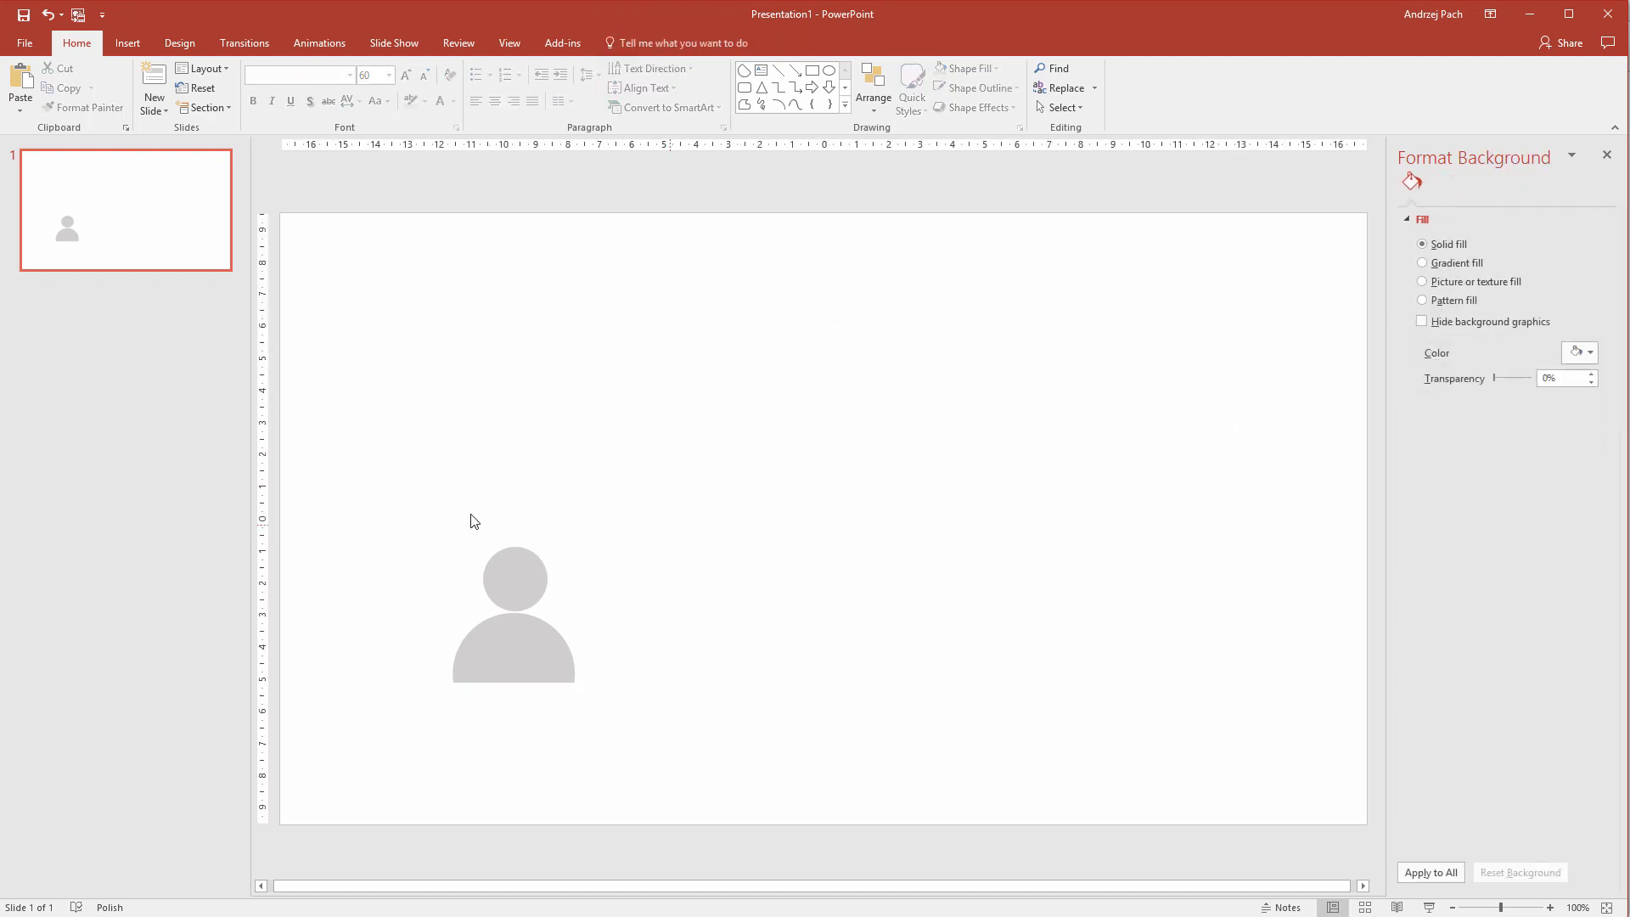
# - Nudge the head onto the body and group both shapes into one person icon
pyautogui.click(524, 590)
pyautogui.moveTo(525, 590); pyautogui.dragTo(524, 597)
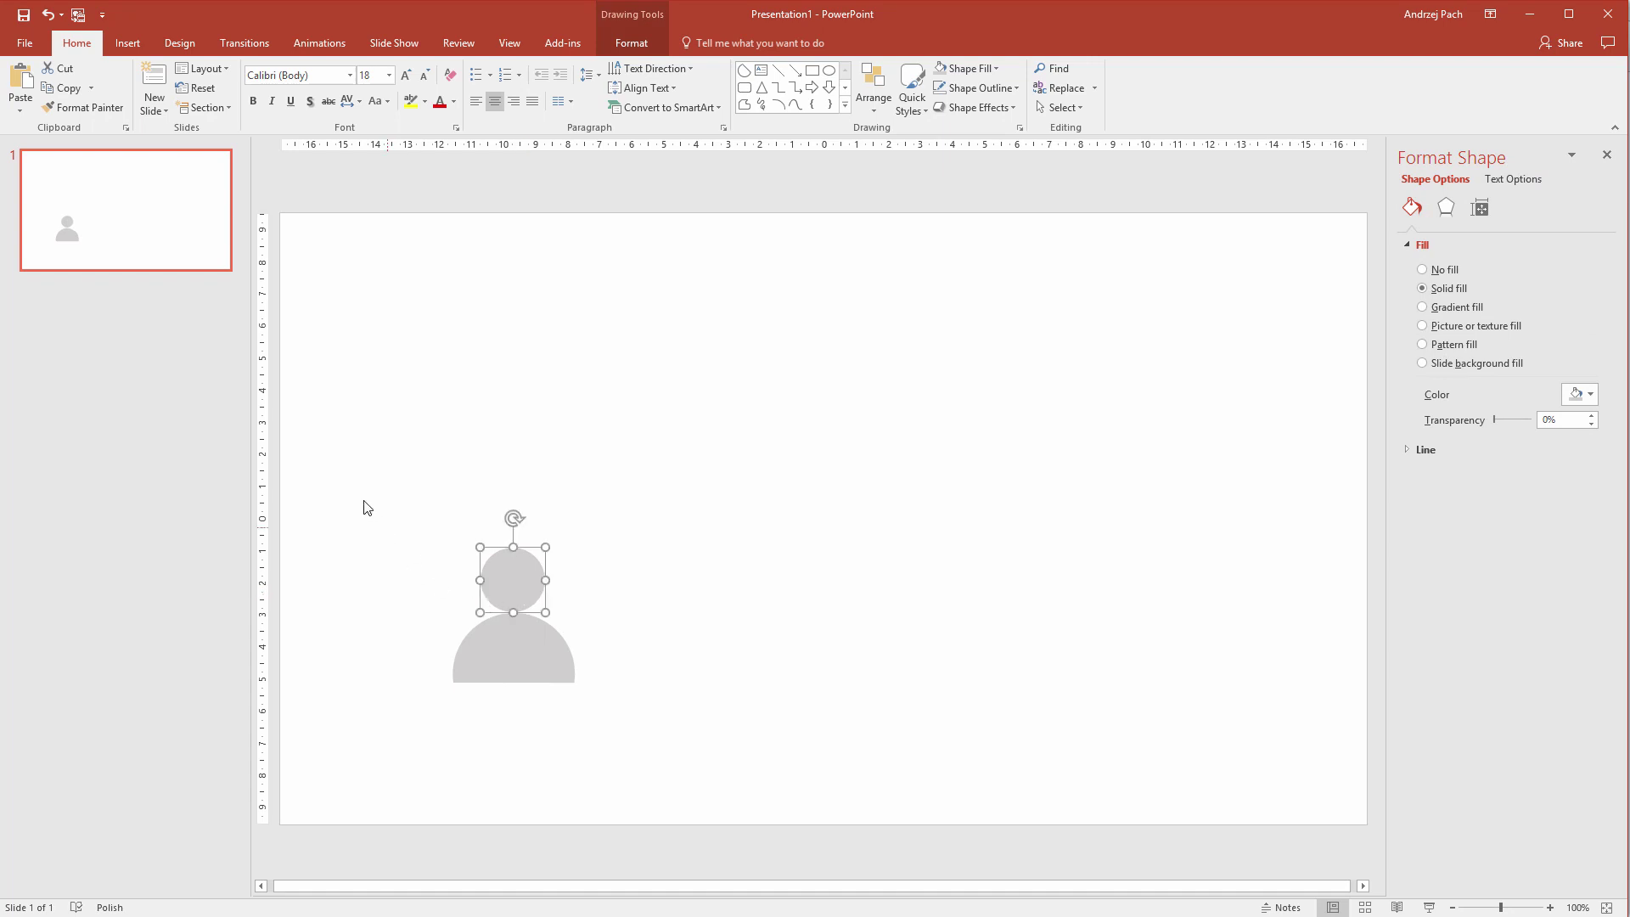
pyautogui.moveTo(357, 487); pyautogui.dragTo(659, 768)
pyautogui.rightClick(504, 653)
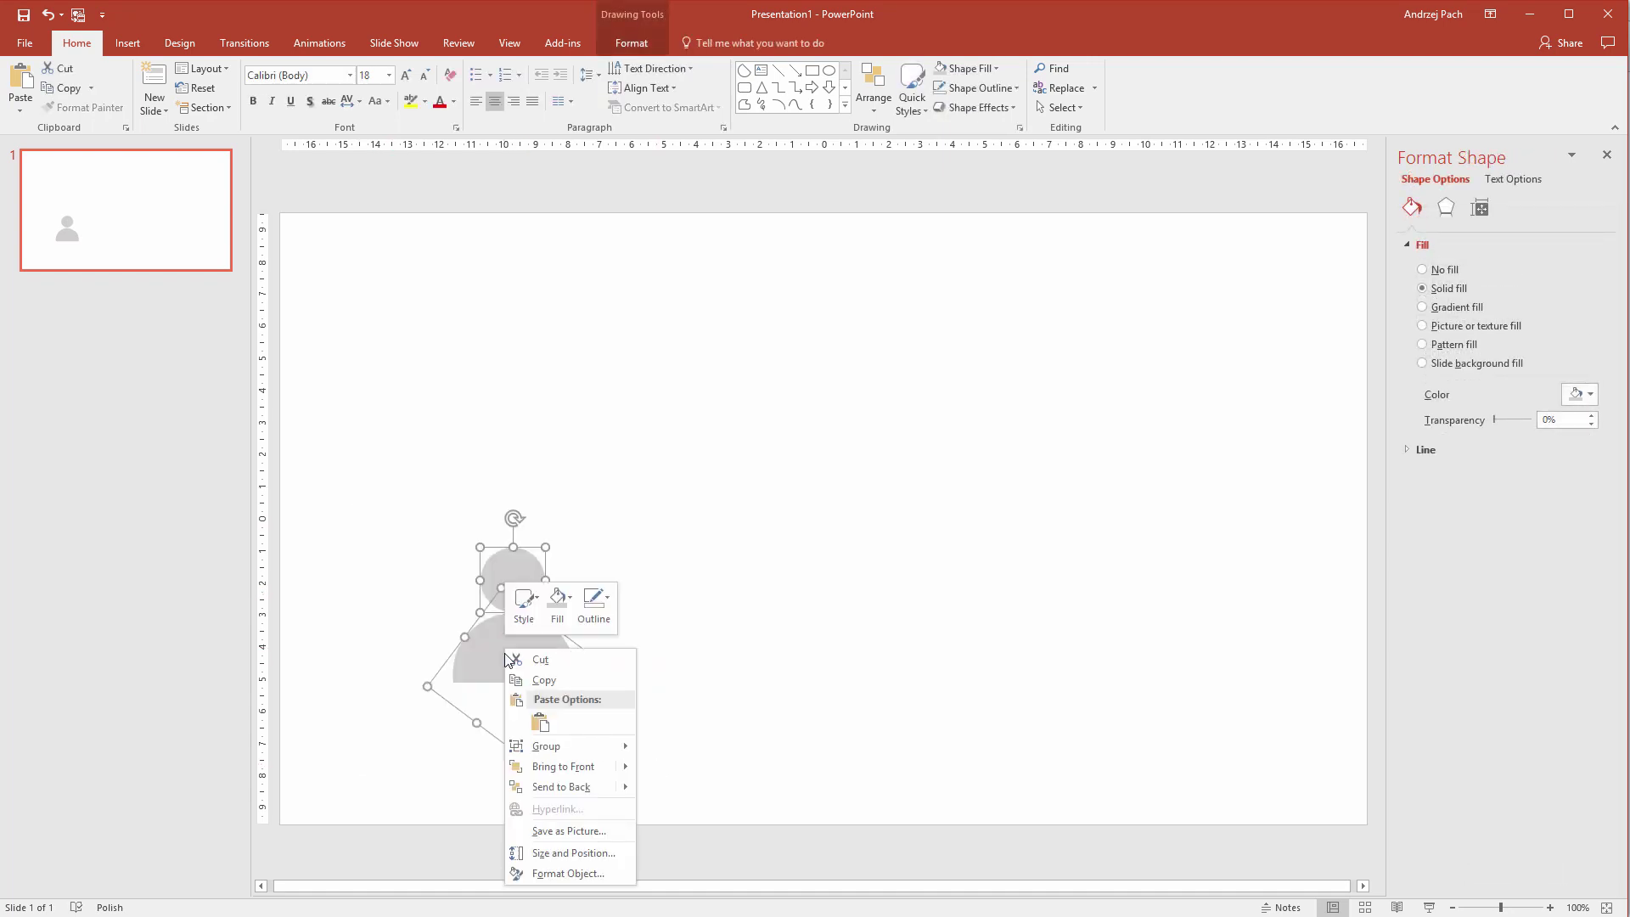
pyautogui.moveTo(567, 749)
pyautogui.click(652, 748)
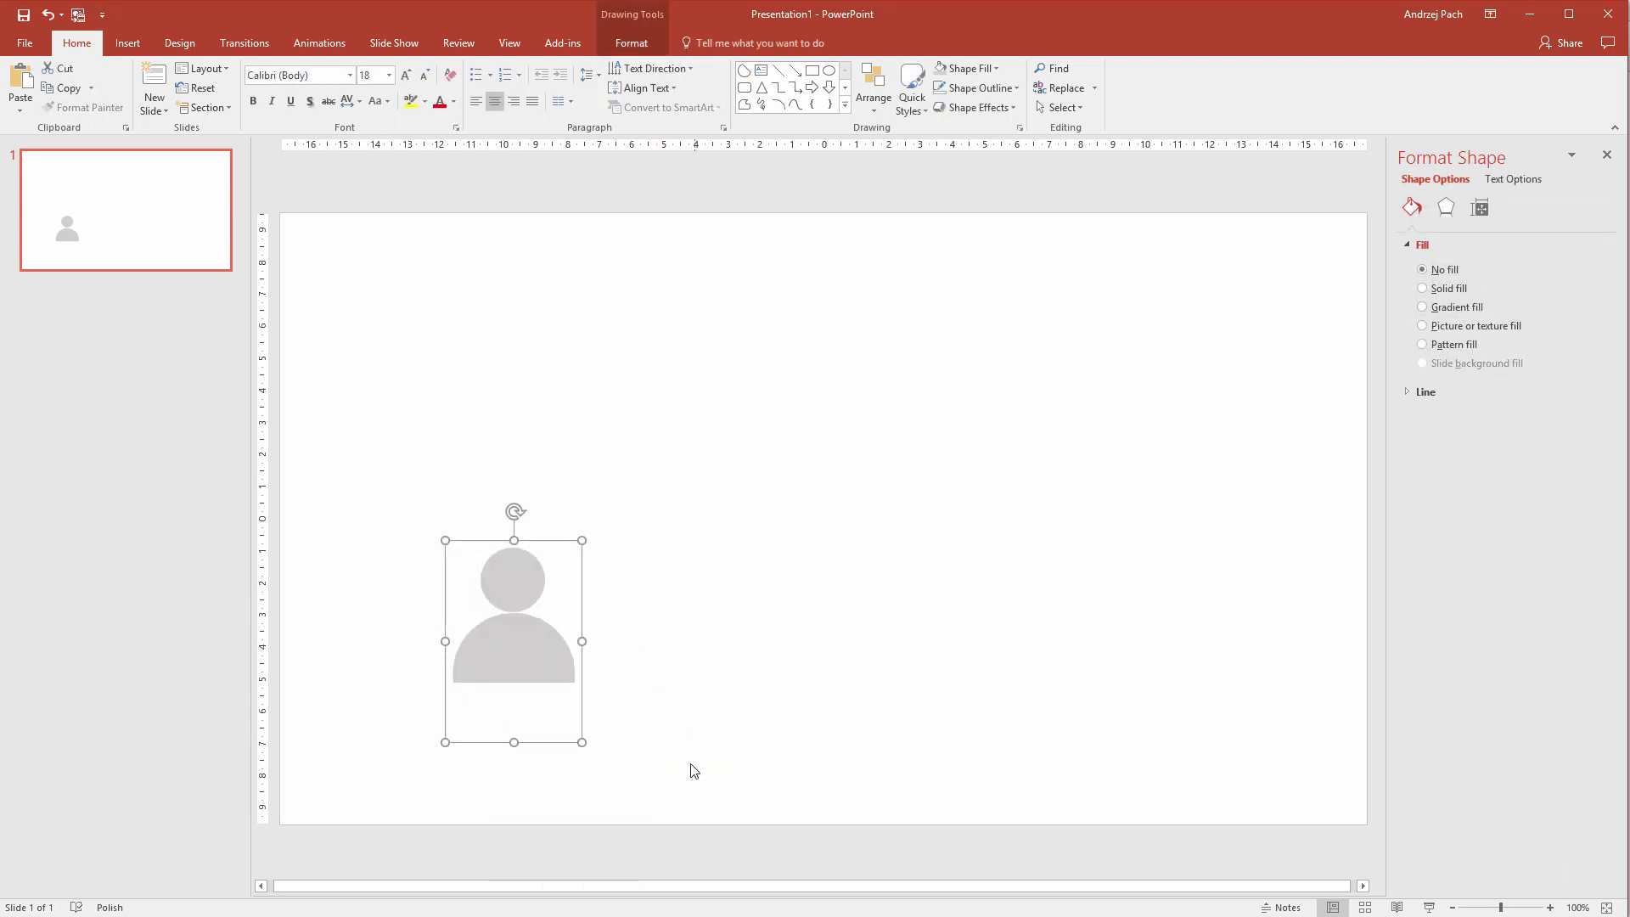
pyautogui.click(691, 768)
pyautogui.click(517, 644)
# - Resize the person icon, move it to the upper left, and drag a duplicate down the slide
pyautogui.moveTo(612, 399); pyautogui.dragTo(553, 440)
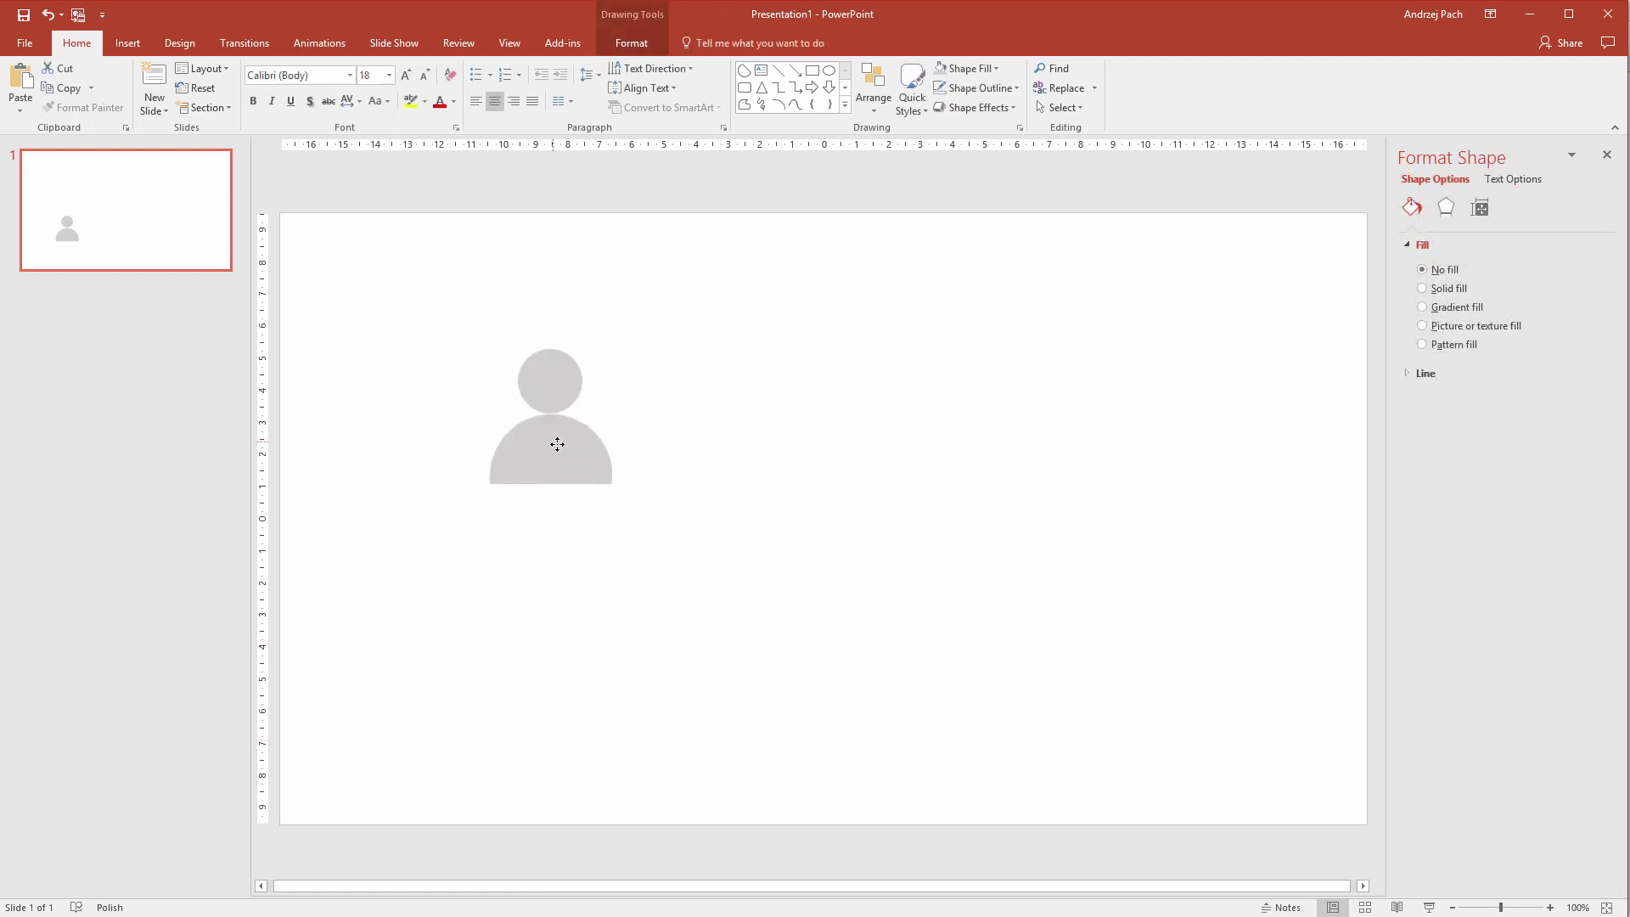
pyautogui.moveTo(622, 545); pyautogui.dragTo(549, 441)
pyautogui.scroll(-4, 550, 455)
pyautogui.scroll(4, 622, 469)
pyautogui.scroll(-3, 619, 477)
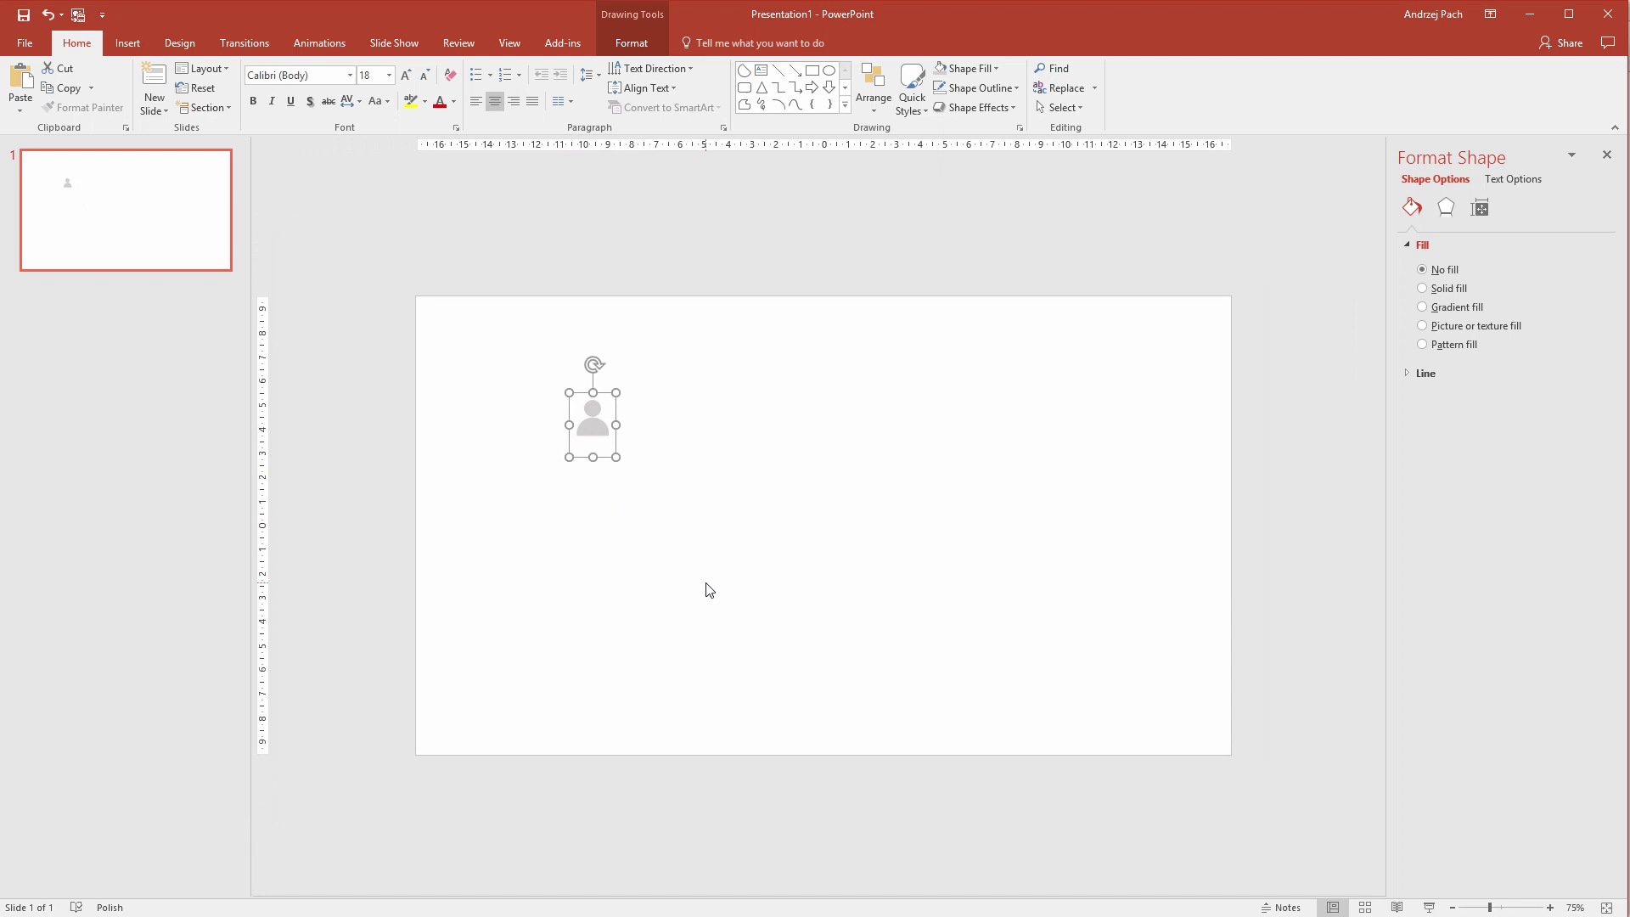
pyautogui.moveTo(594, 427); pyautogui.dragTo(509, 389)
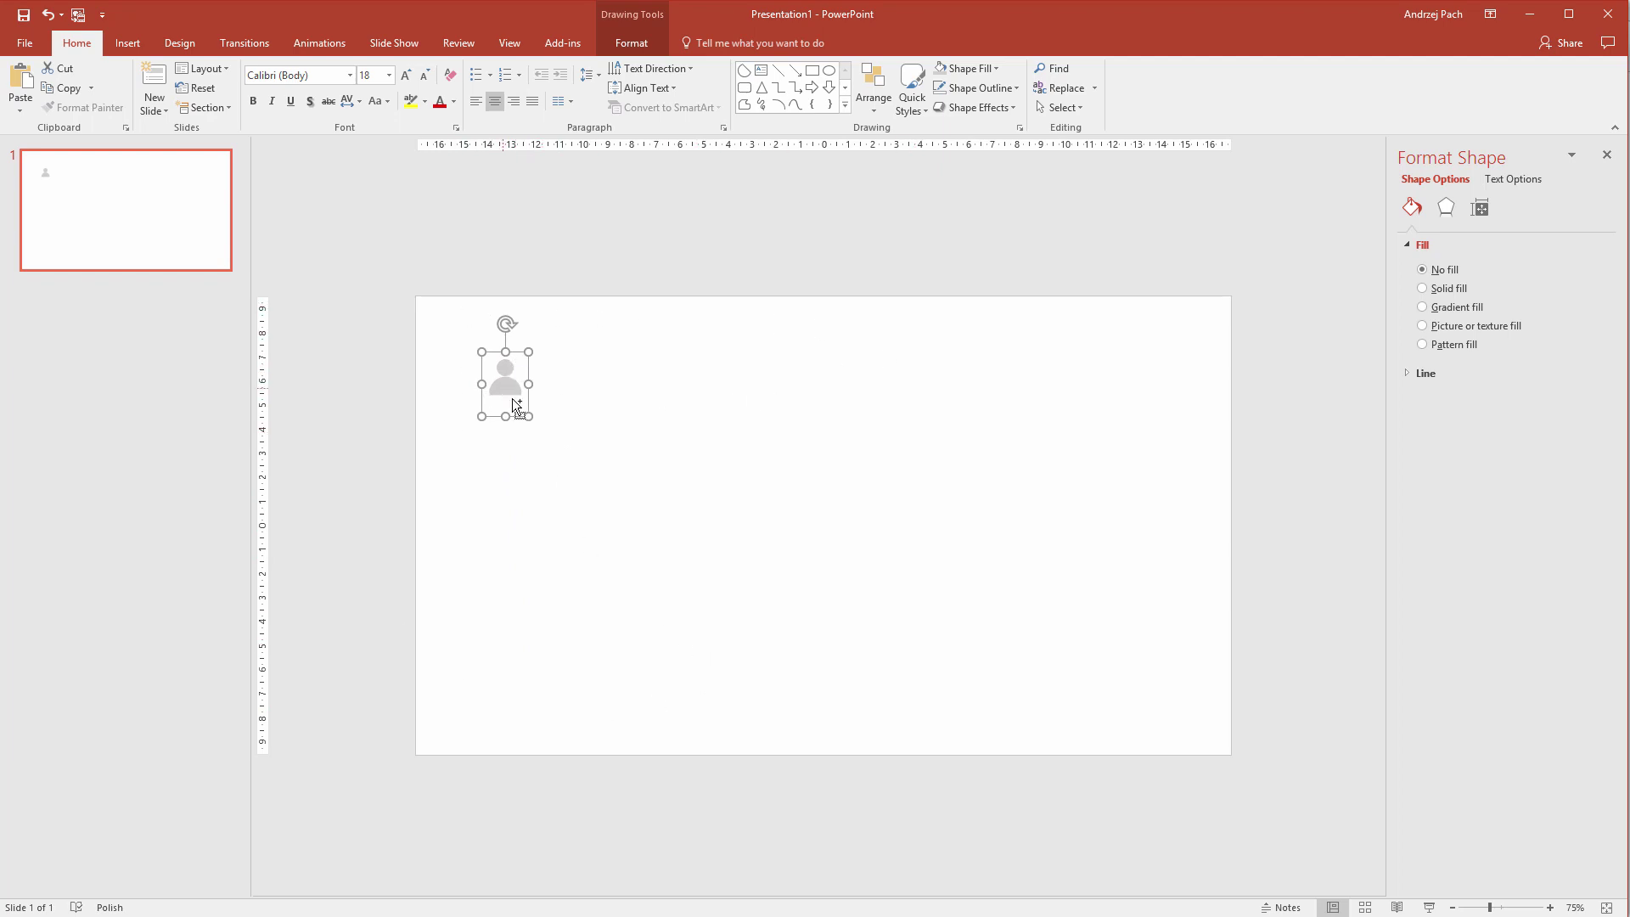
pyautogui.moveTo(512, 399); pyautogui.dragTo(507, 437)
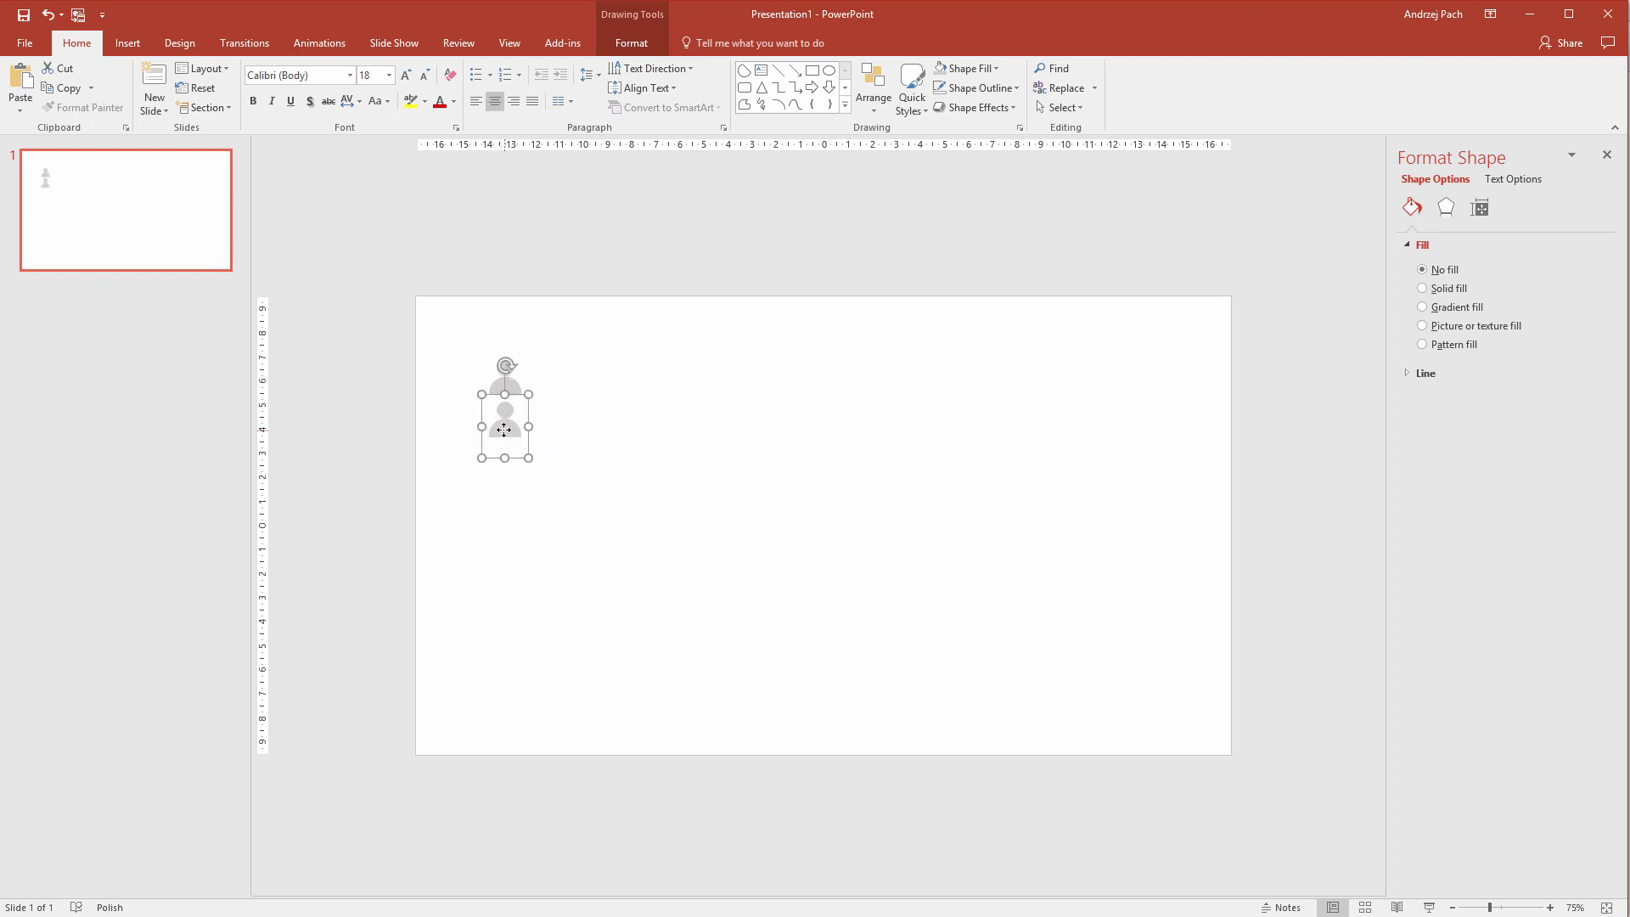
pyautogui.moveTo(504, 430); pyautogui.dragTo(499, 681)
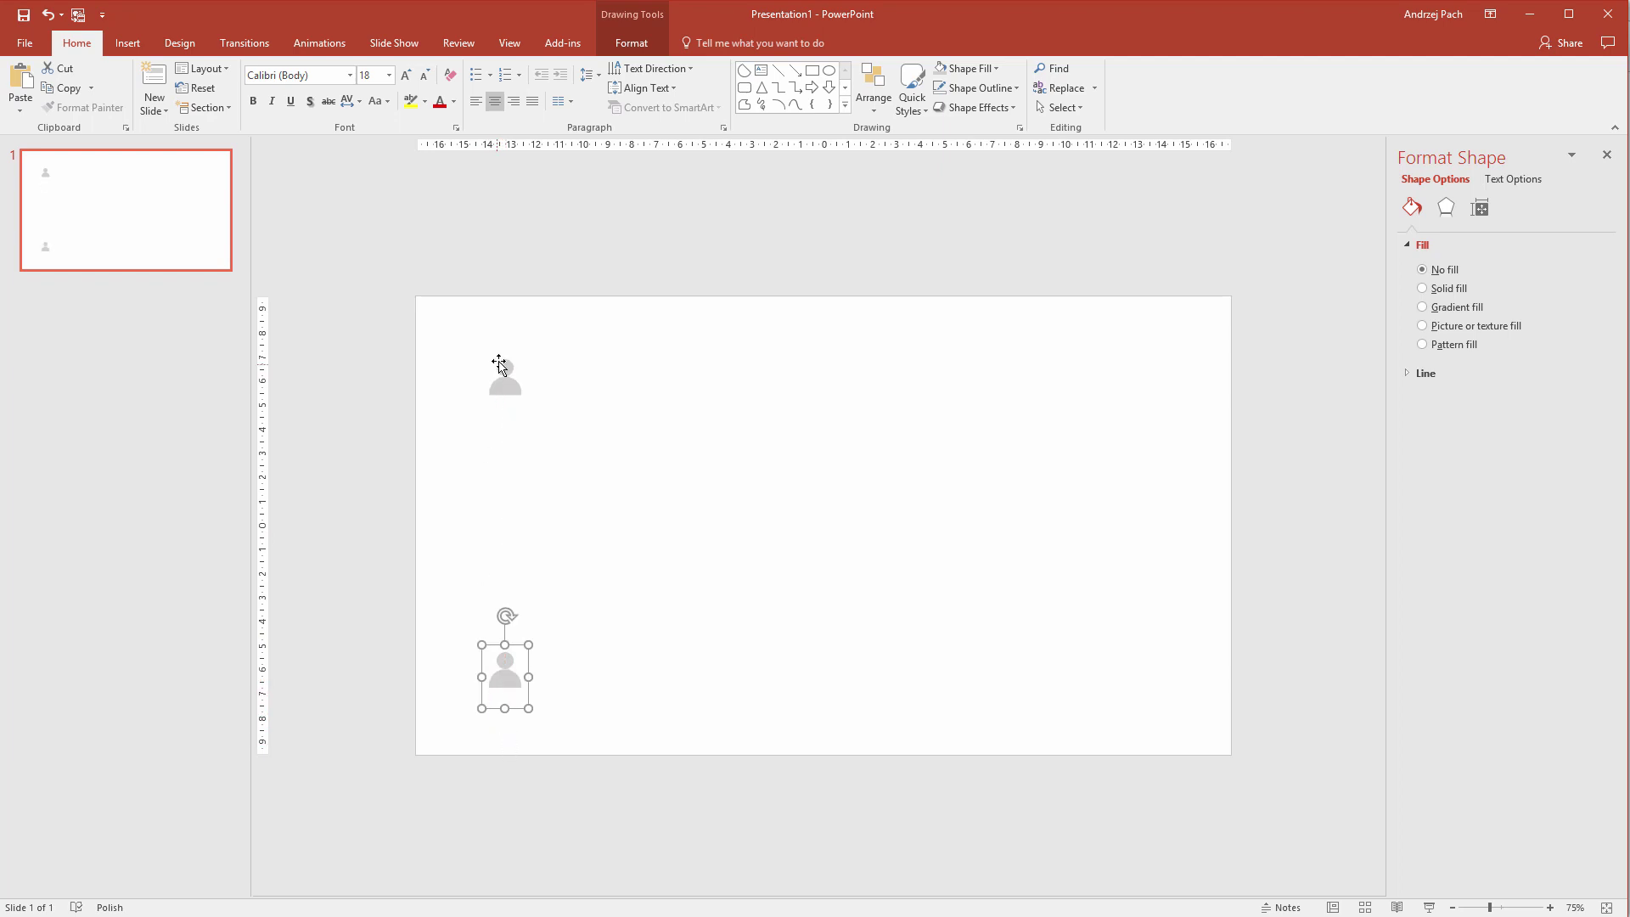
pyautogui.moveTo(503, 367); pyautogui.dragTo(502, 375)
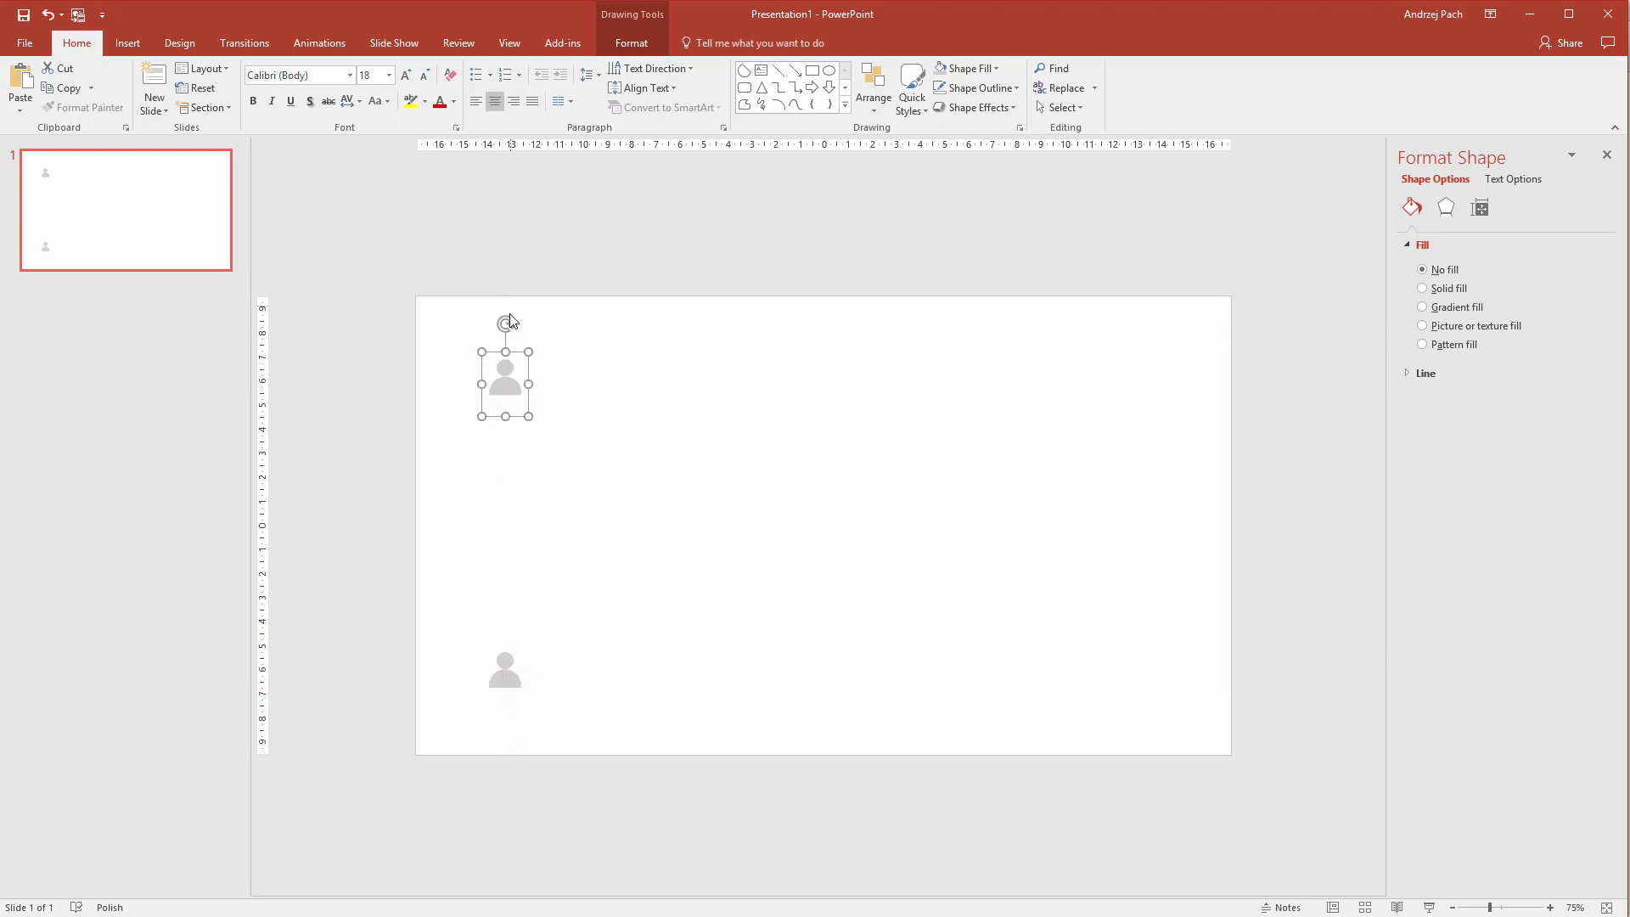
pyautogui.click(519, 462)
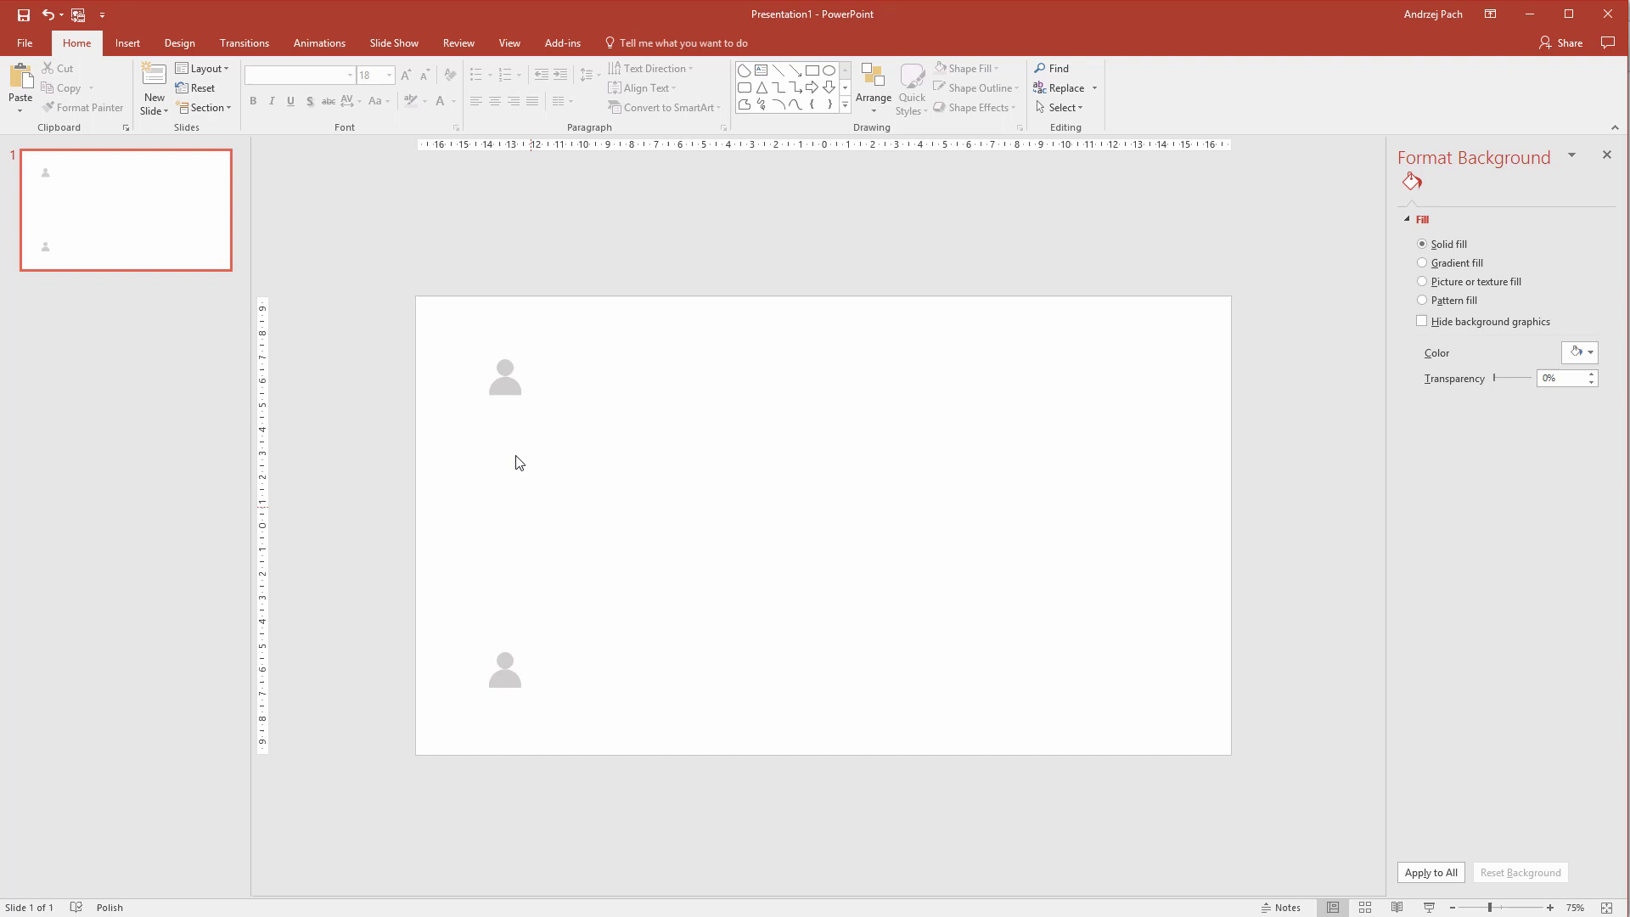
# - Paste several more copies of the icon into a loose column and select them all
pyautogui.click(504, 378)
pyautogui.hotkey('ctrl', 'c')
pyautogui.hotkey('ctrl', 'v')
pyautogui.moveTo(509, 393); pyautogui.dragTo(510, 556)
pyautogui.hotkey('ctrl', 'v')
pyautogui.hotkey('ctrl', 'v')
pyautogui.moveTo(509, 400); pyautogui.dragTo(509, 523)
pyautogui.hotkey('ctrl', 'v')
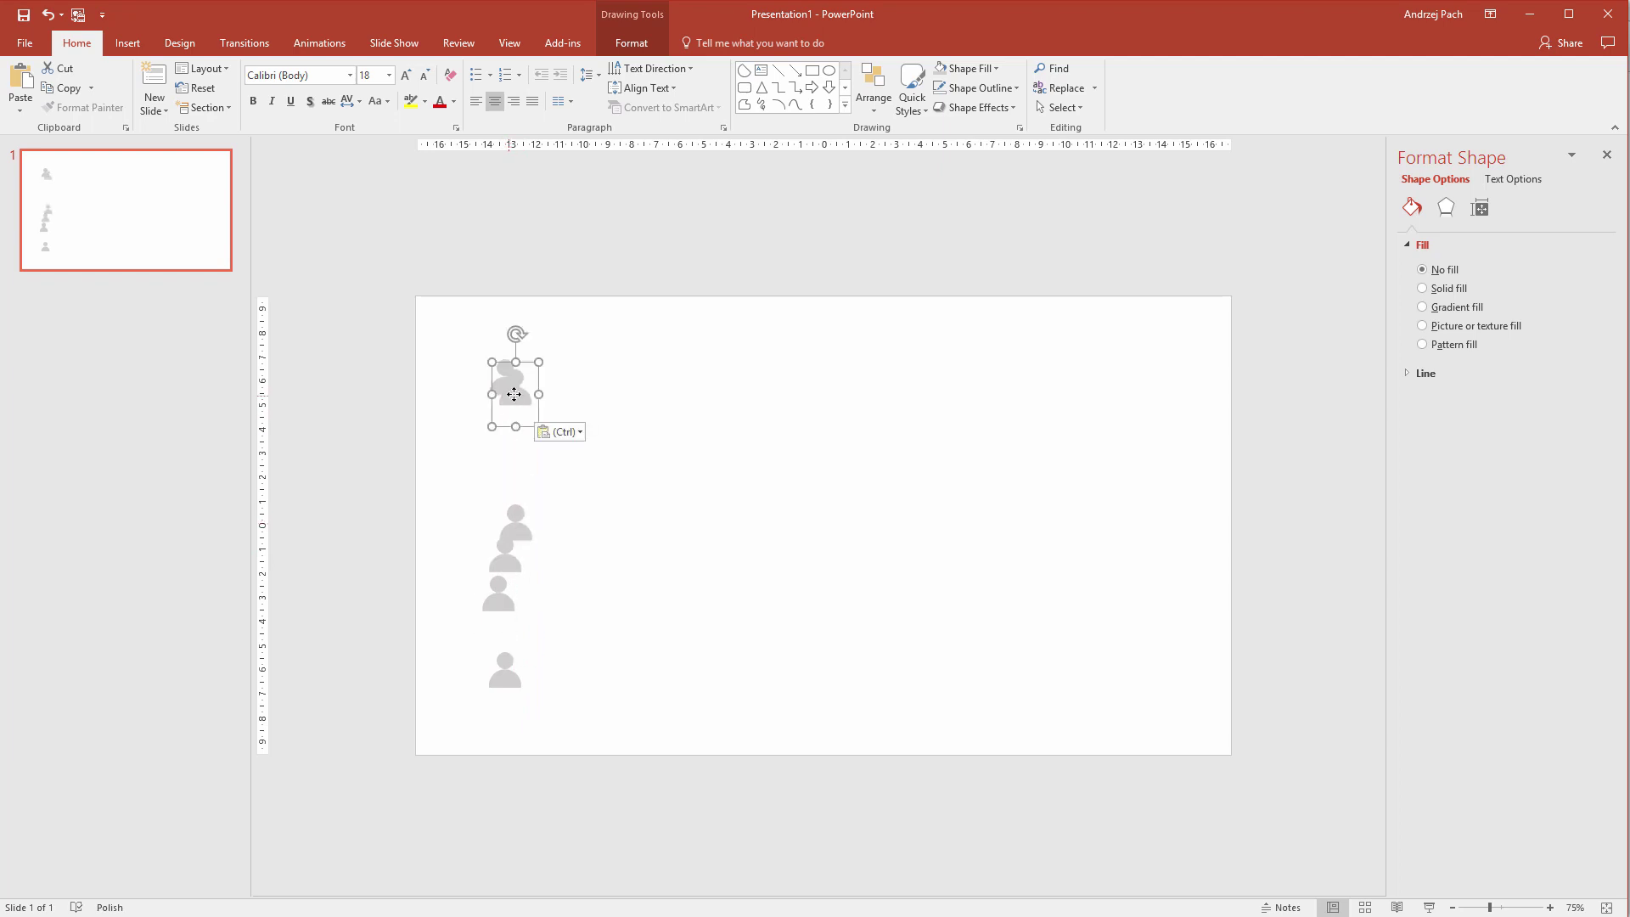
pyautogui.moveTo(510, 395); pyautogui.dragTo(524, 454)
pyautogui.hotkey('ctrl', 'v')
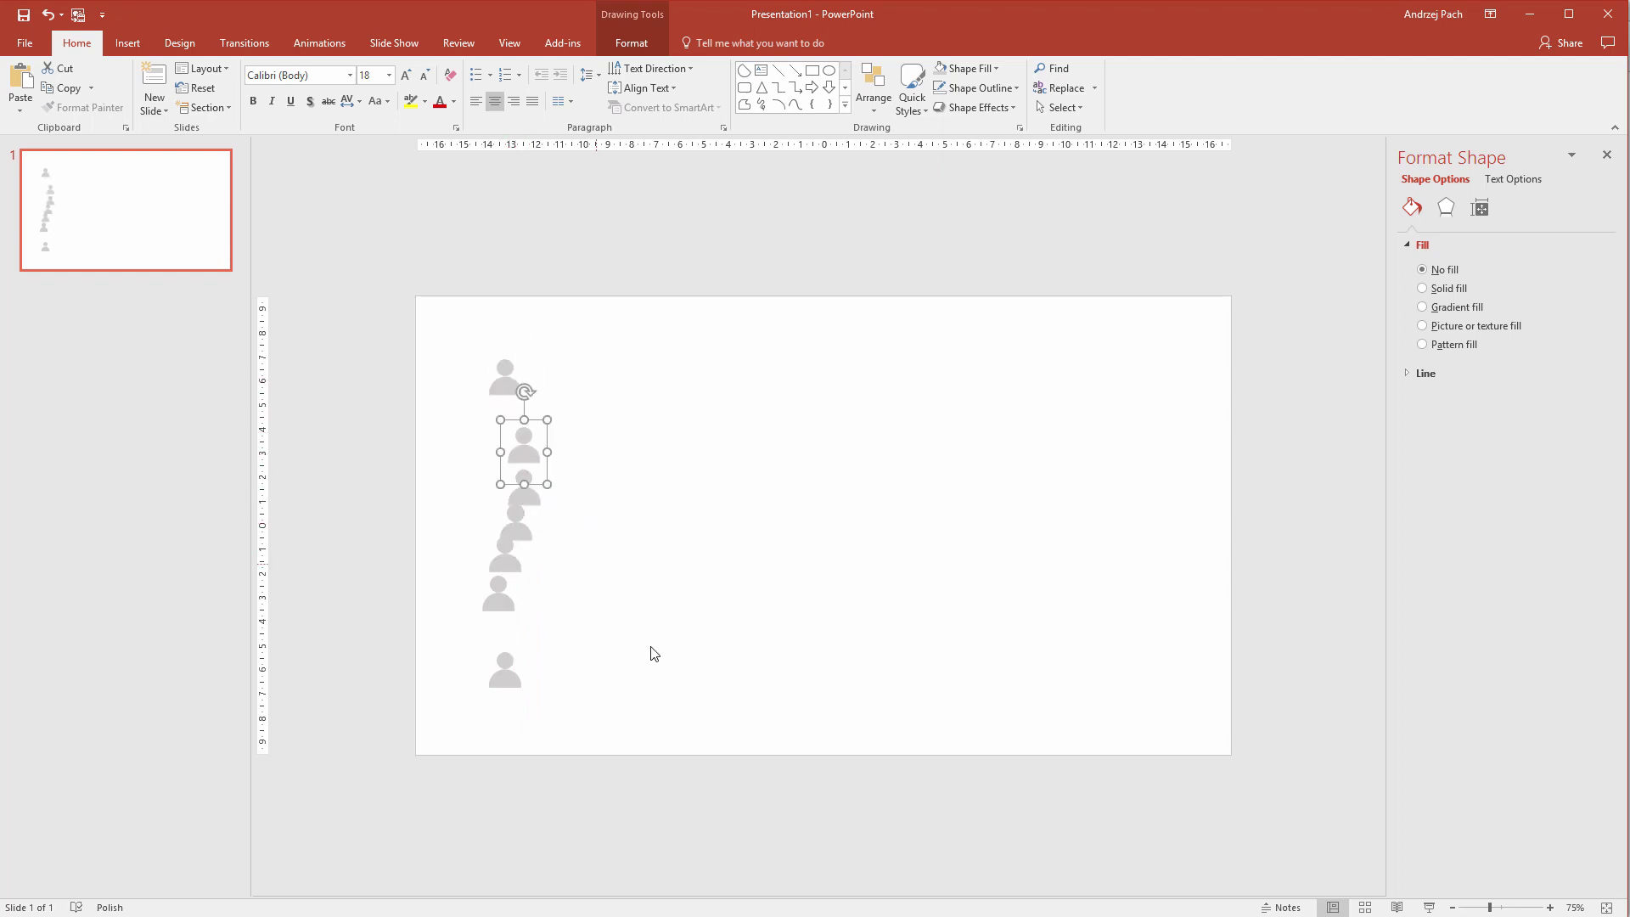
pyautogui.click(693, 704)
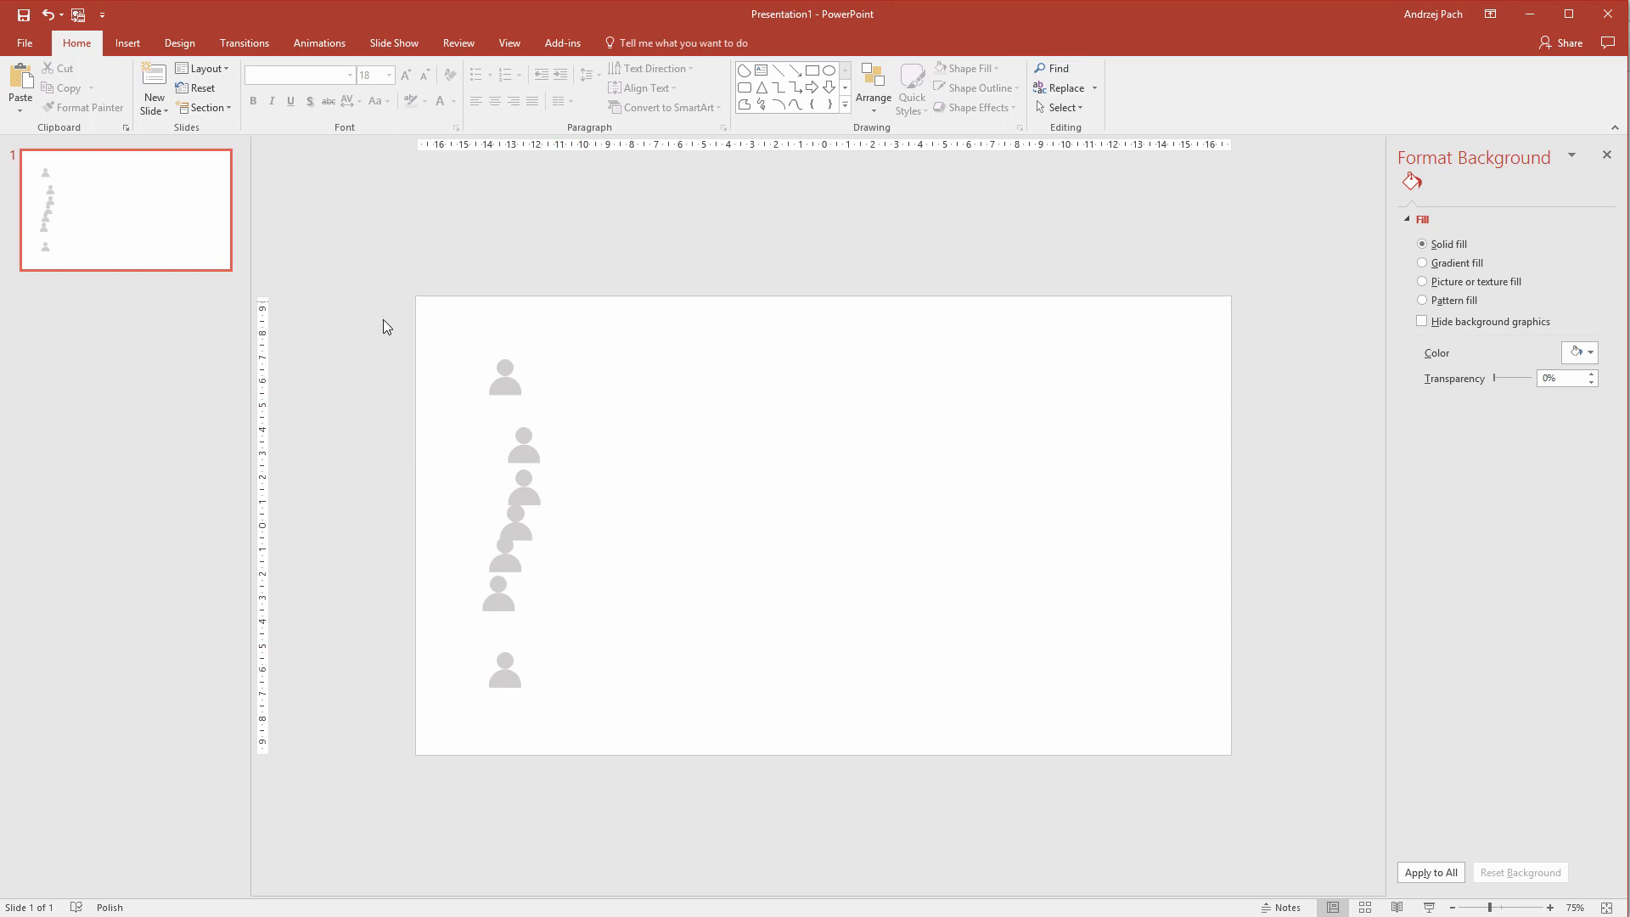
pyautogui.moveTo(384, 319); pyautogui.dragTo(664, 749)
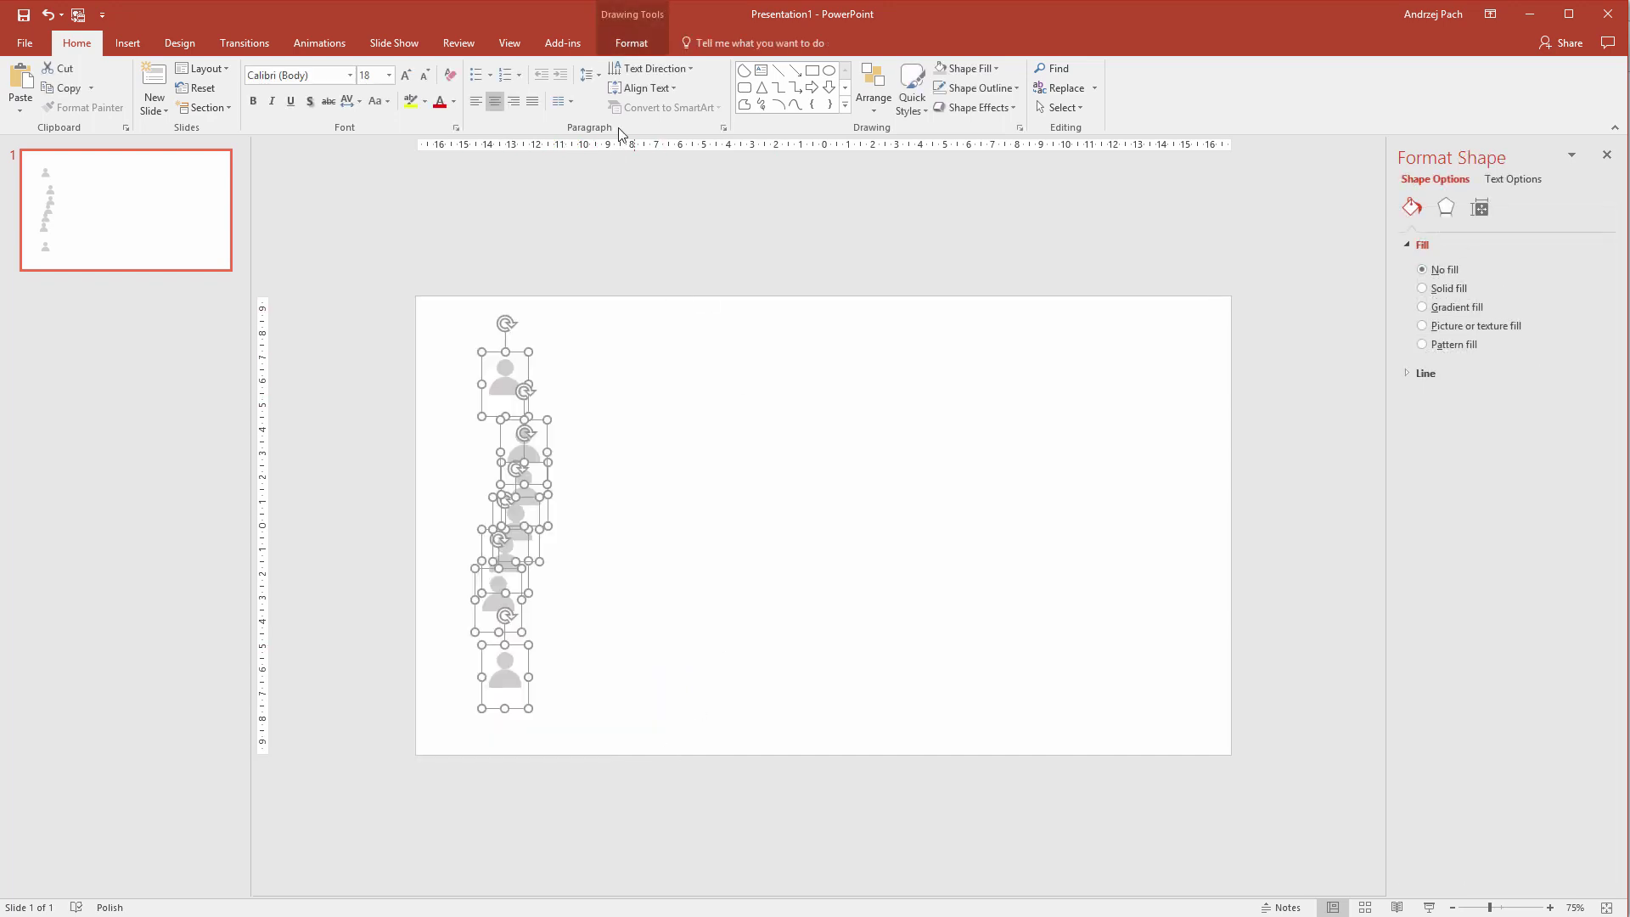
# - Distribute the selected icons vertically and align them on one centre axis
pyautogui.click(628, 45)
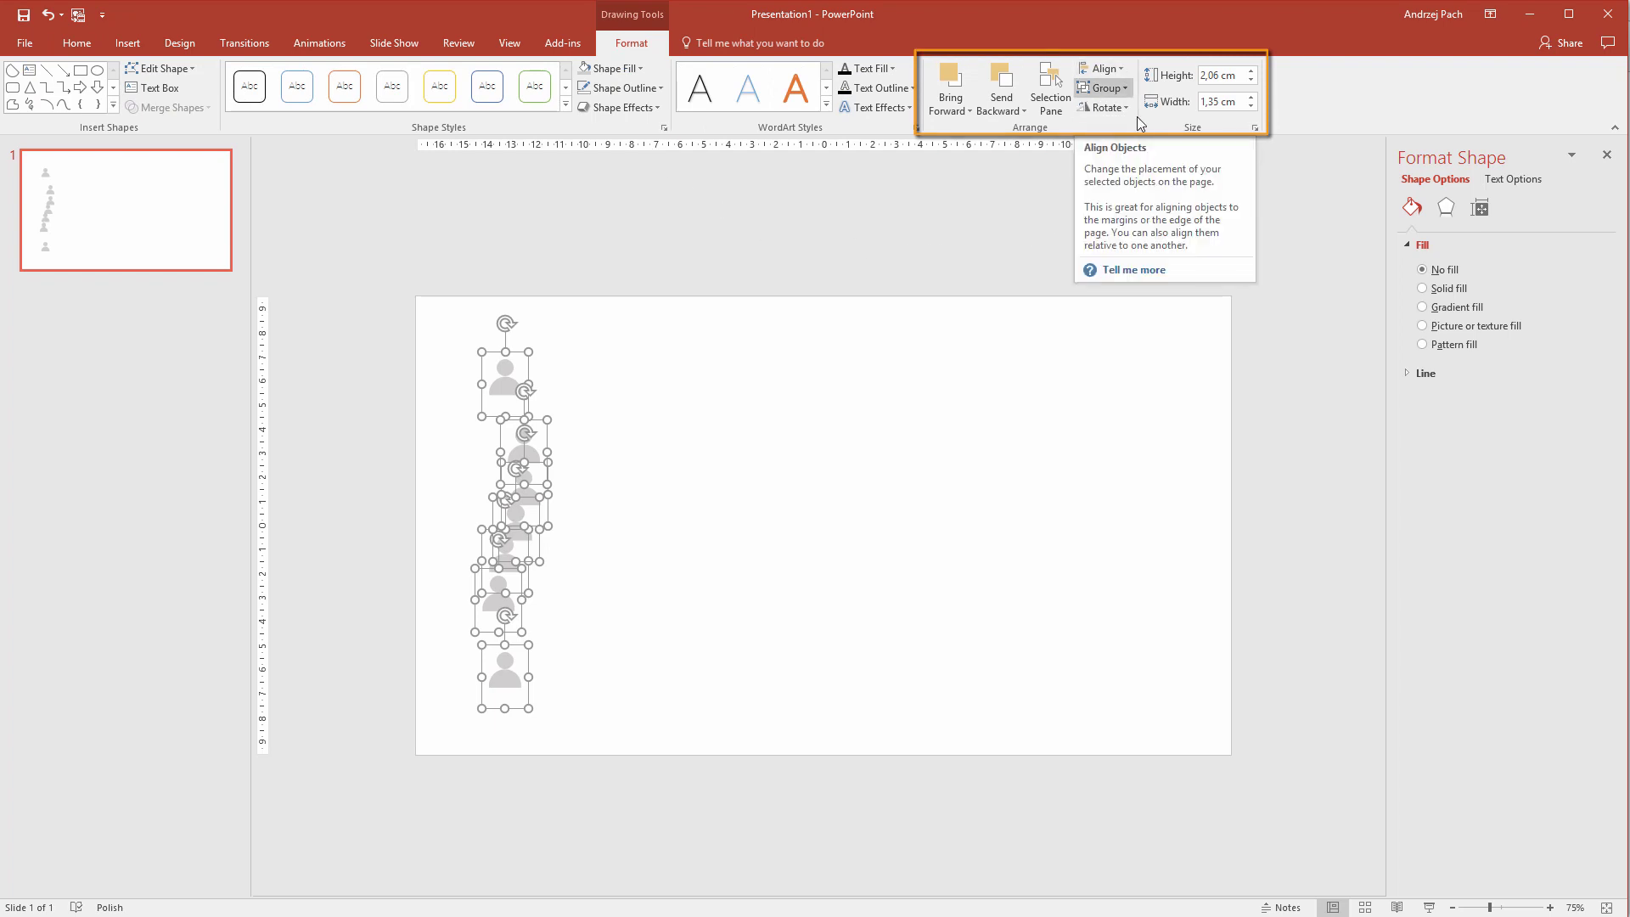
pyautogui.click(1121, 73)
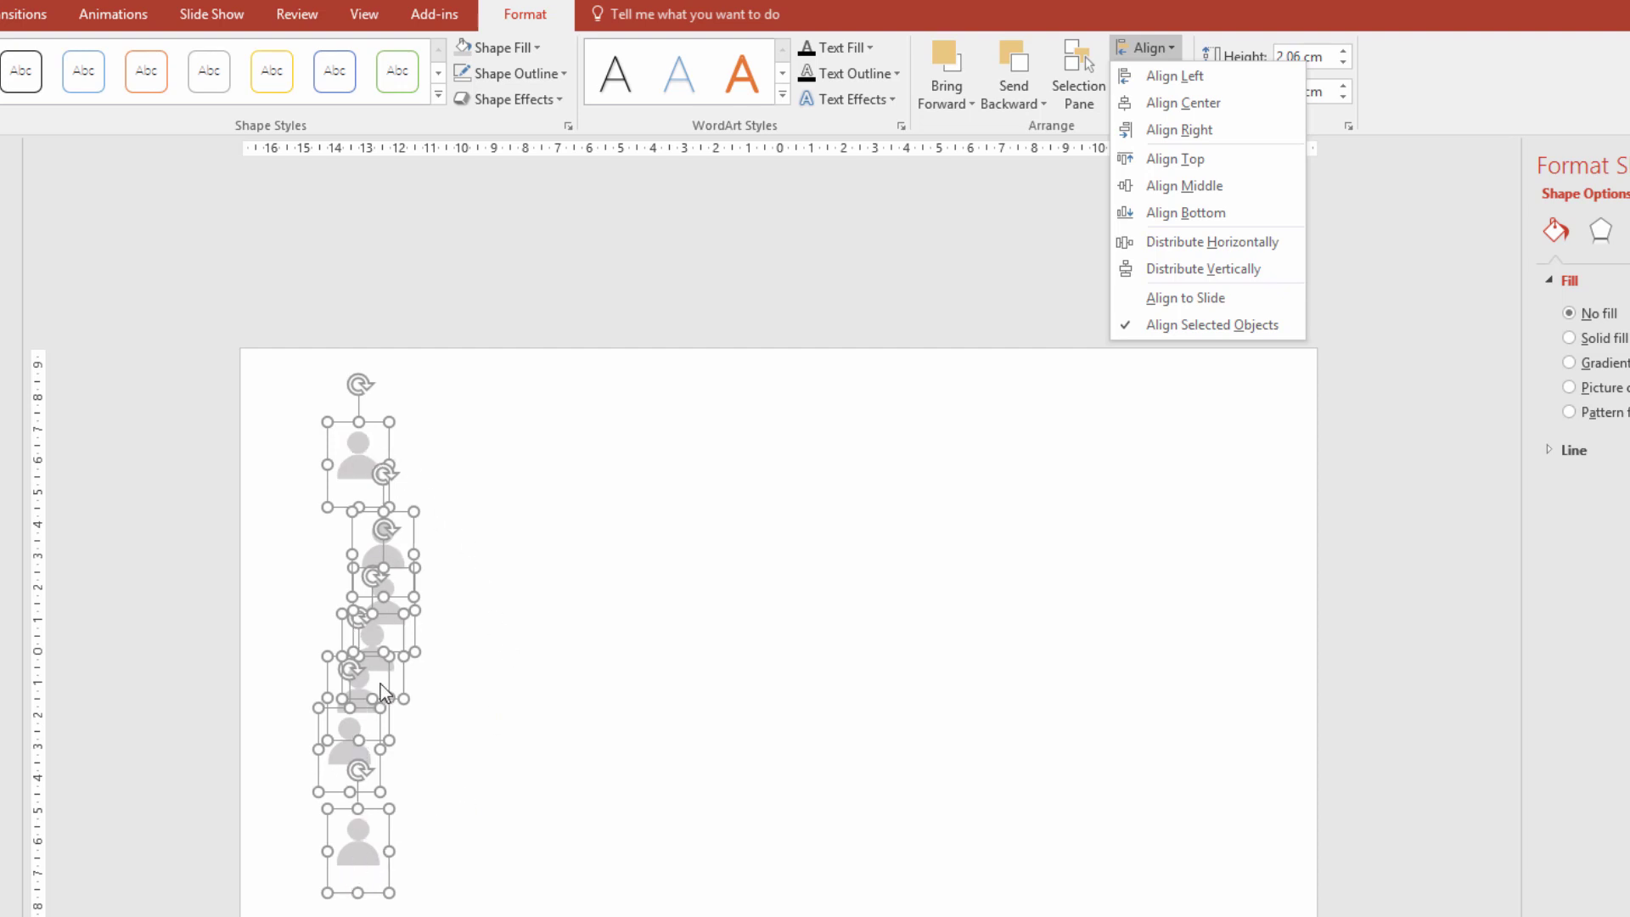
pyautogui.click(1185, 270)
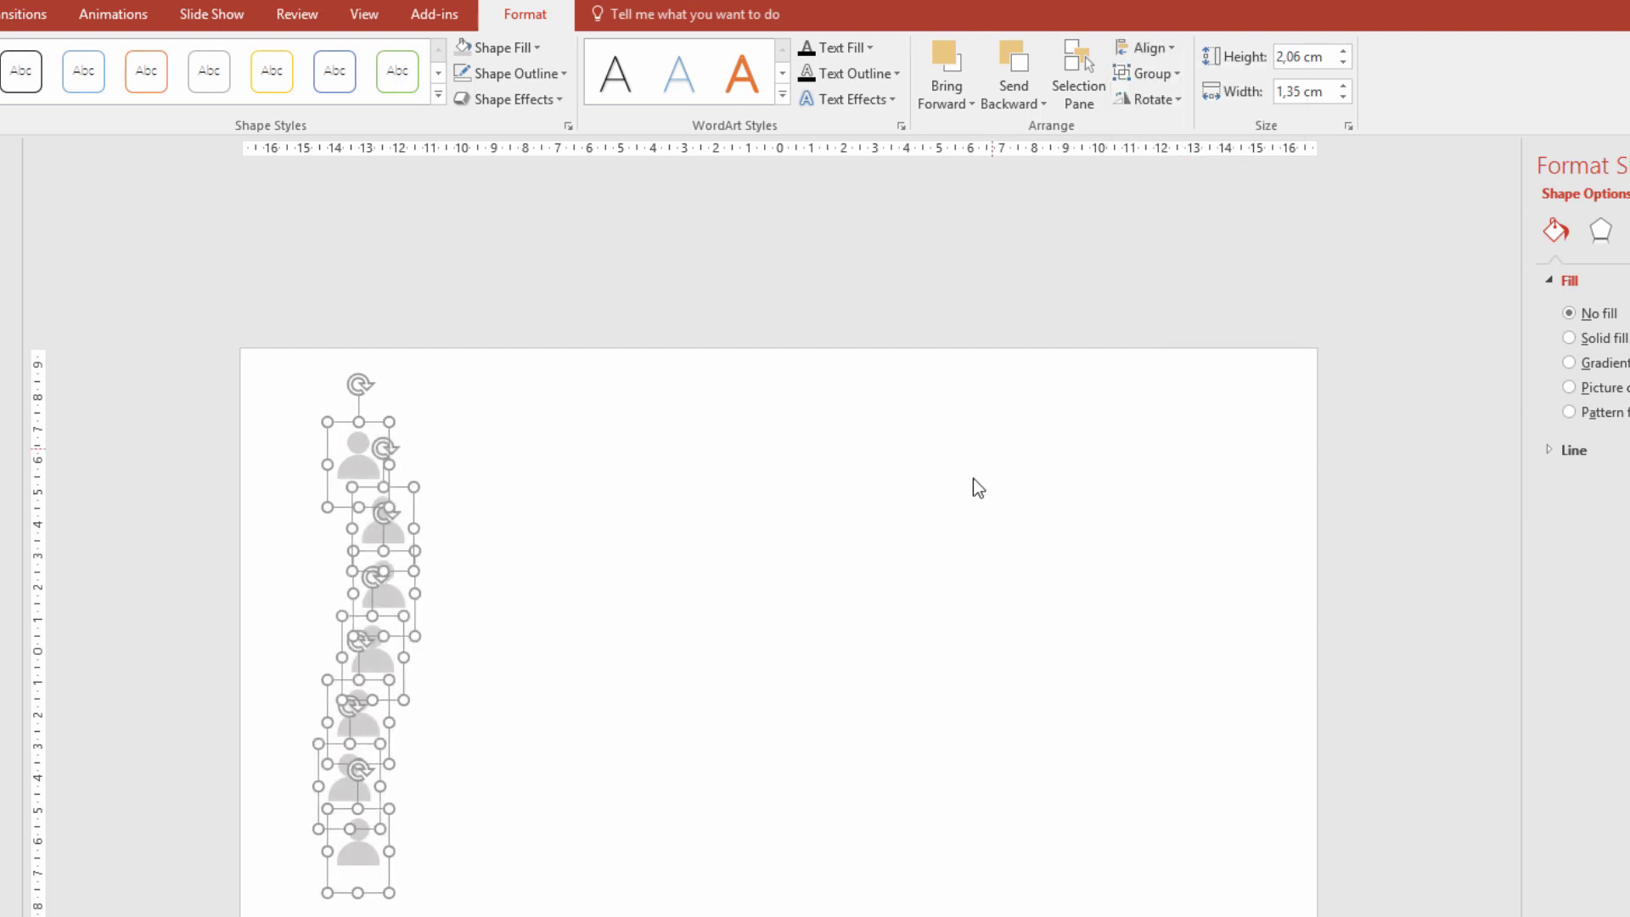
pyautogui.click(1168, 58)
pyautogui.click(1195, 100)
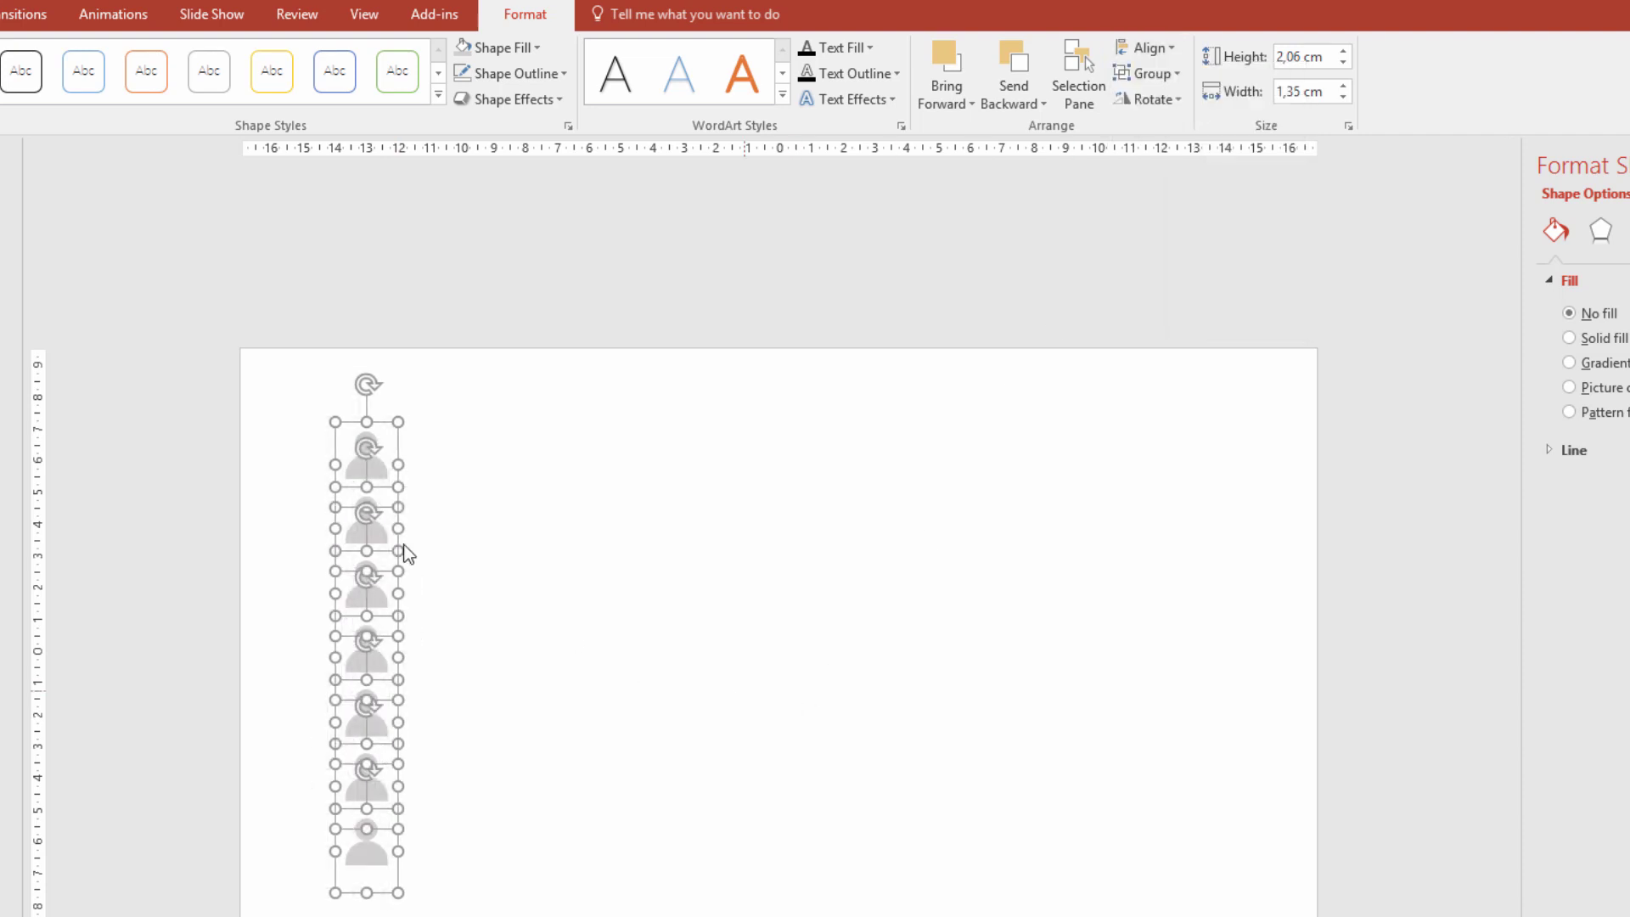
pyautogui.click(629, 647)
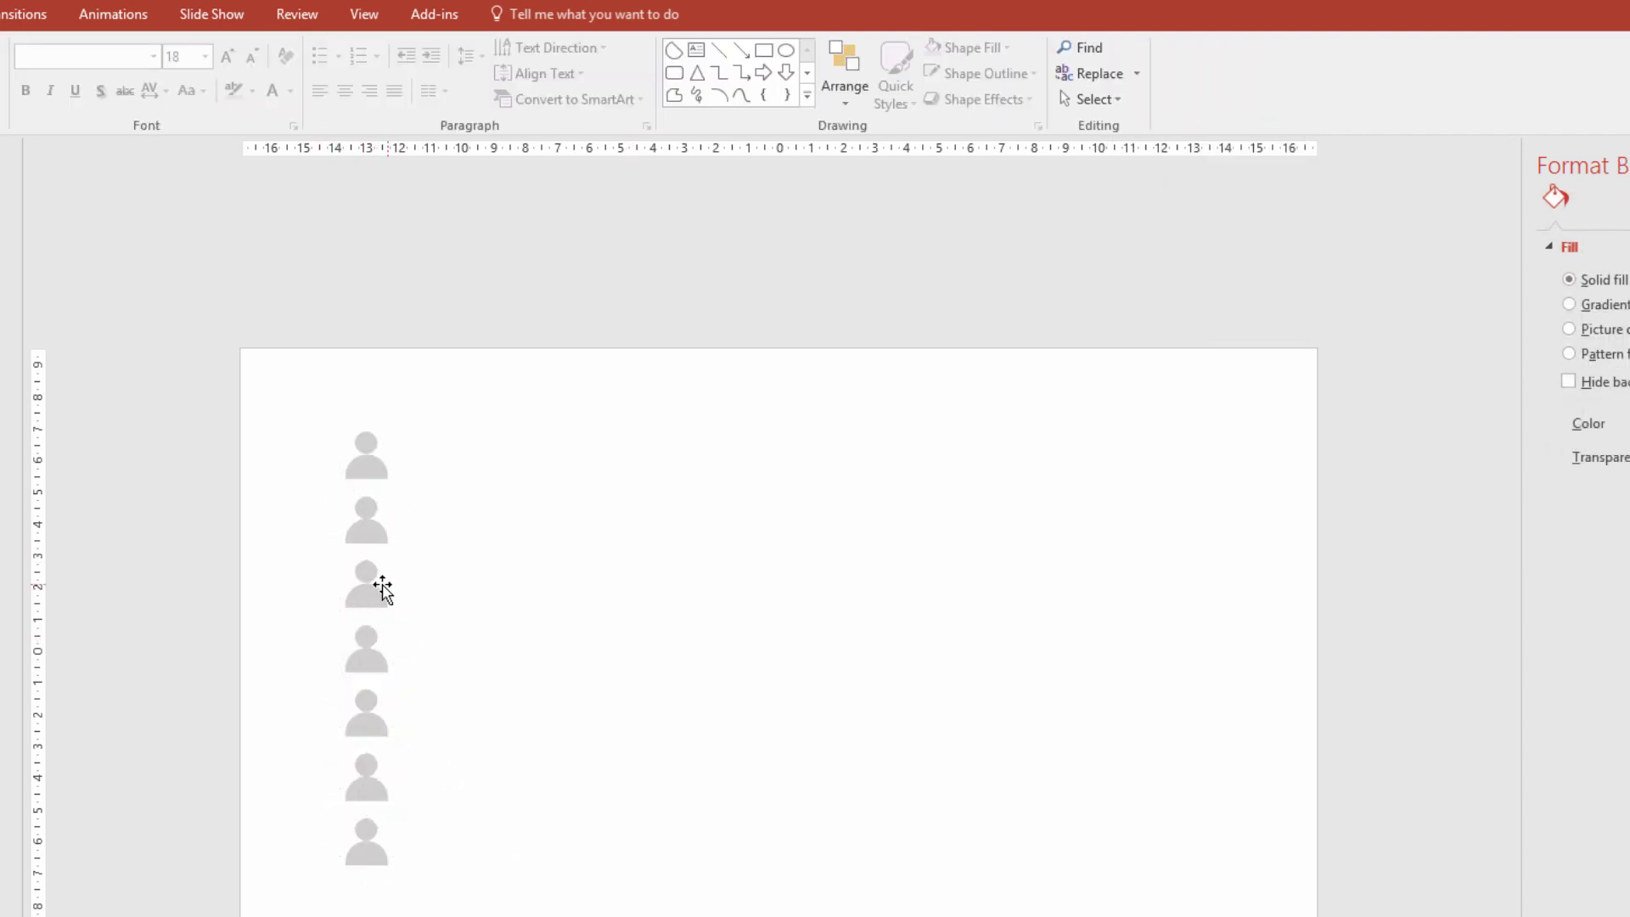
# - Add an eighth icon, then distribute vertically and centre-align all the icons again
pyautogui.click(371, 782)
pyautogui.hotkey('ctrl', 'v')
pyautogui.moveTo(386, 811); pyautogui.dragTo(365, 747)
pyautogui.click(273, 440)
pyautogui.hotkey('ctrl', 'a')
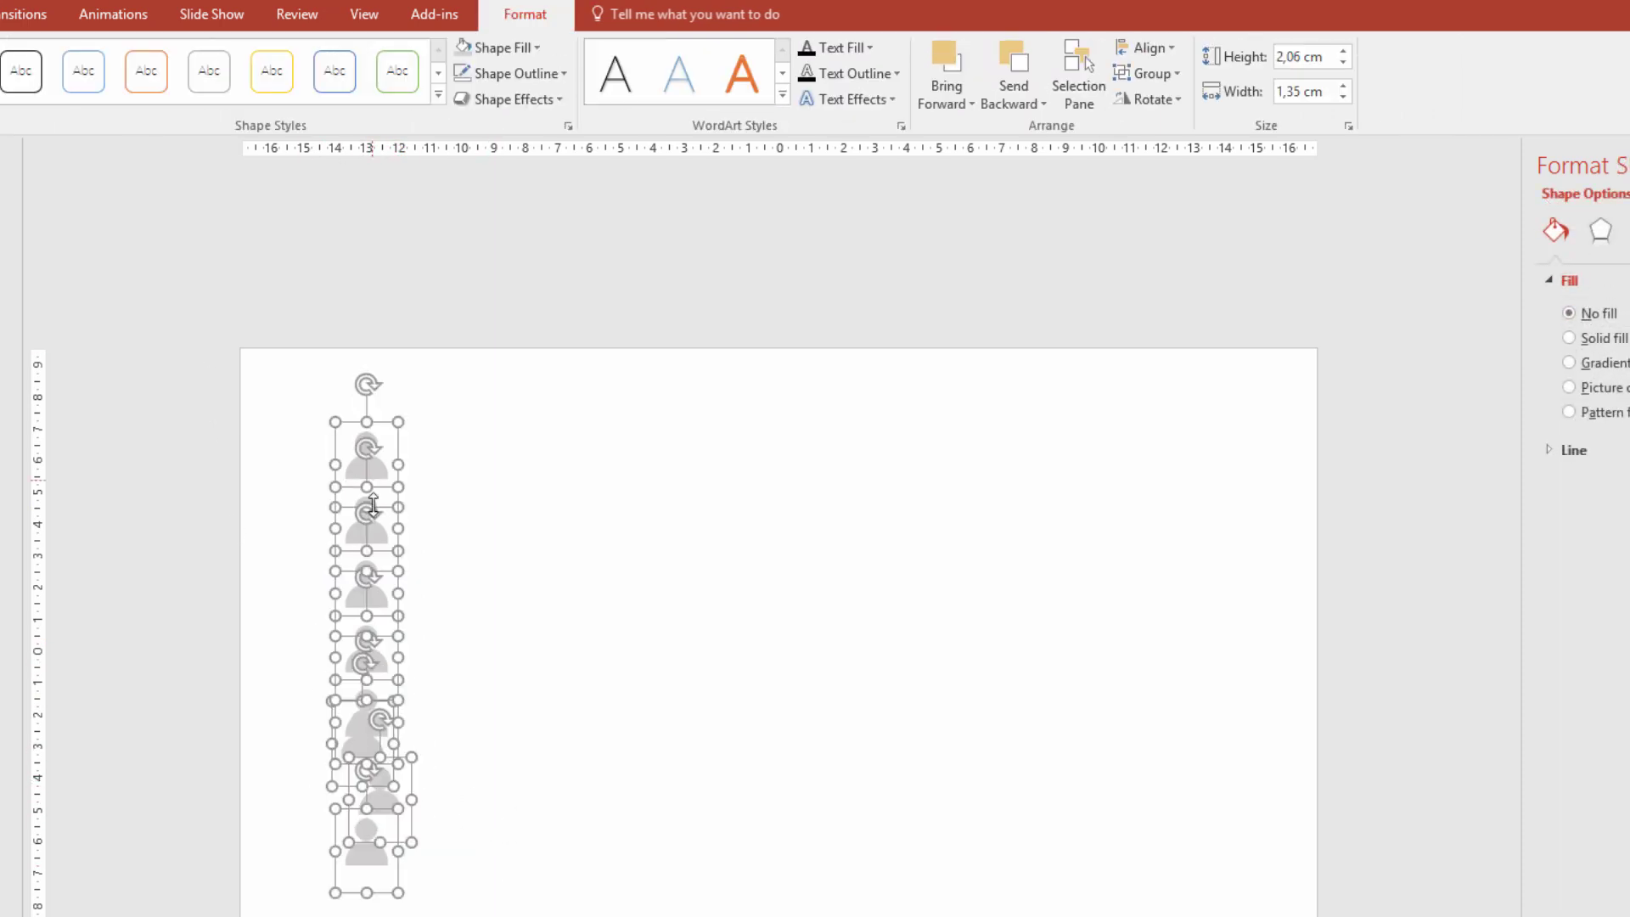
pyautogui.click(1177, 50)
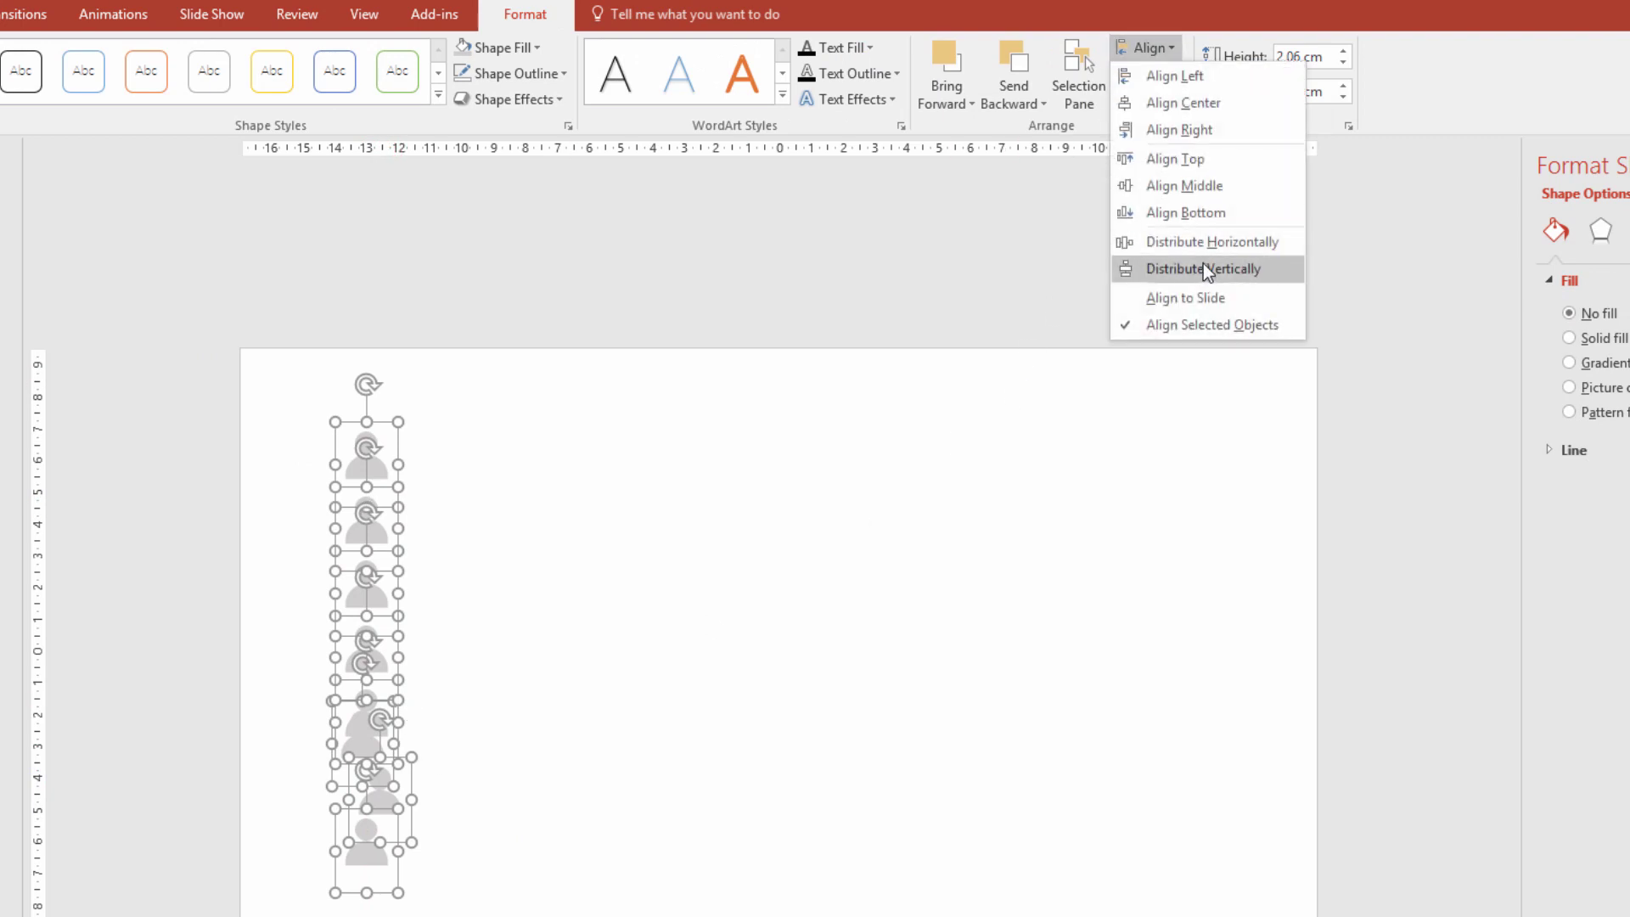
pyautogui.click(1204, 263)
pyautogui.click(1163, 58)
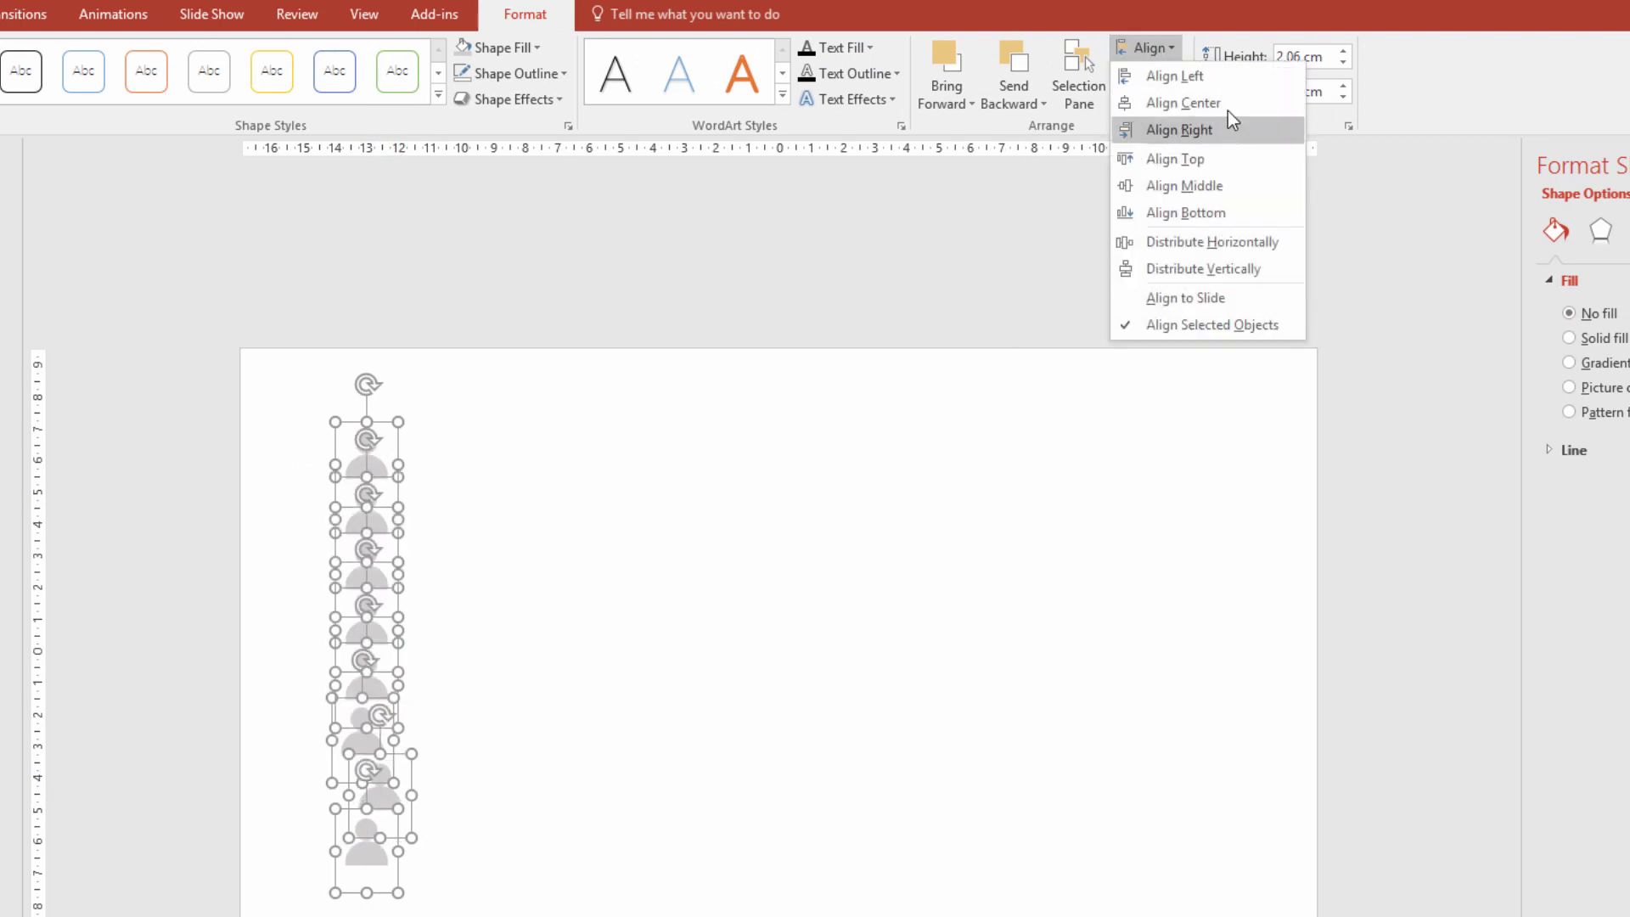
pyautogui.click(1224, 105)
pyautogui.click(884, 668)
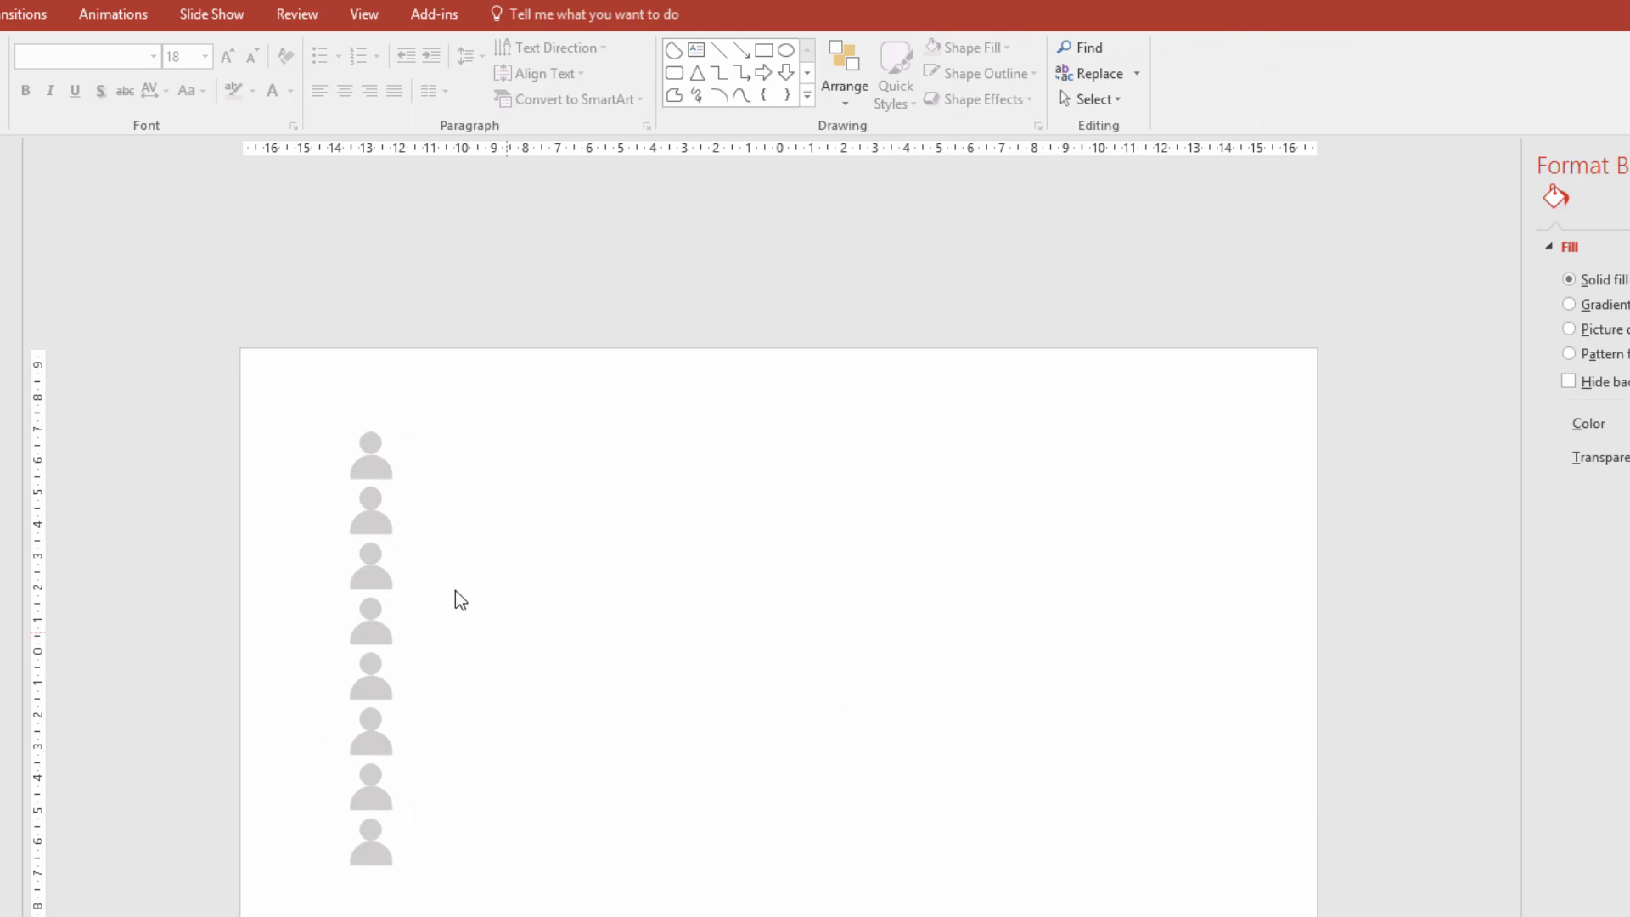
# - Raise the top icon, re-distribute the column evenly, and shift the column slightly
pyautogui.click(374, 465)
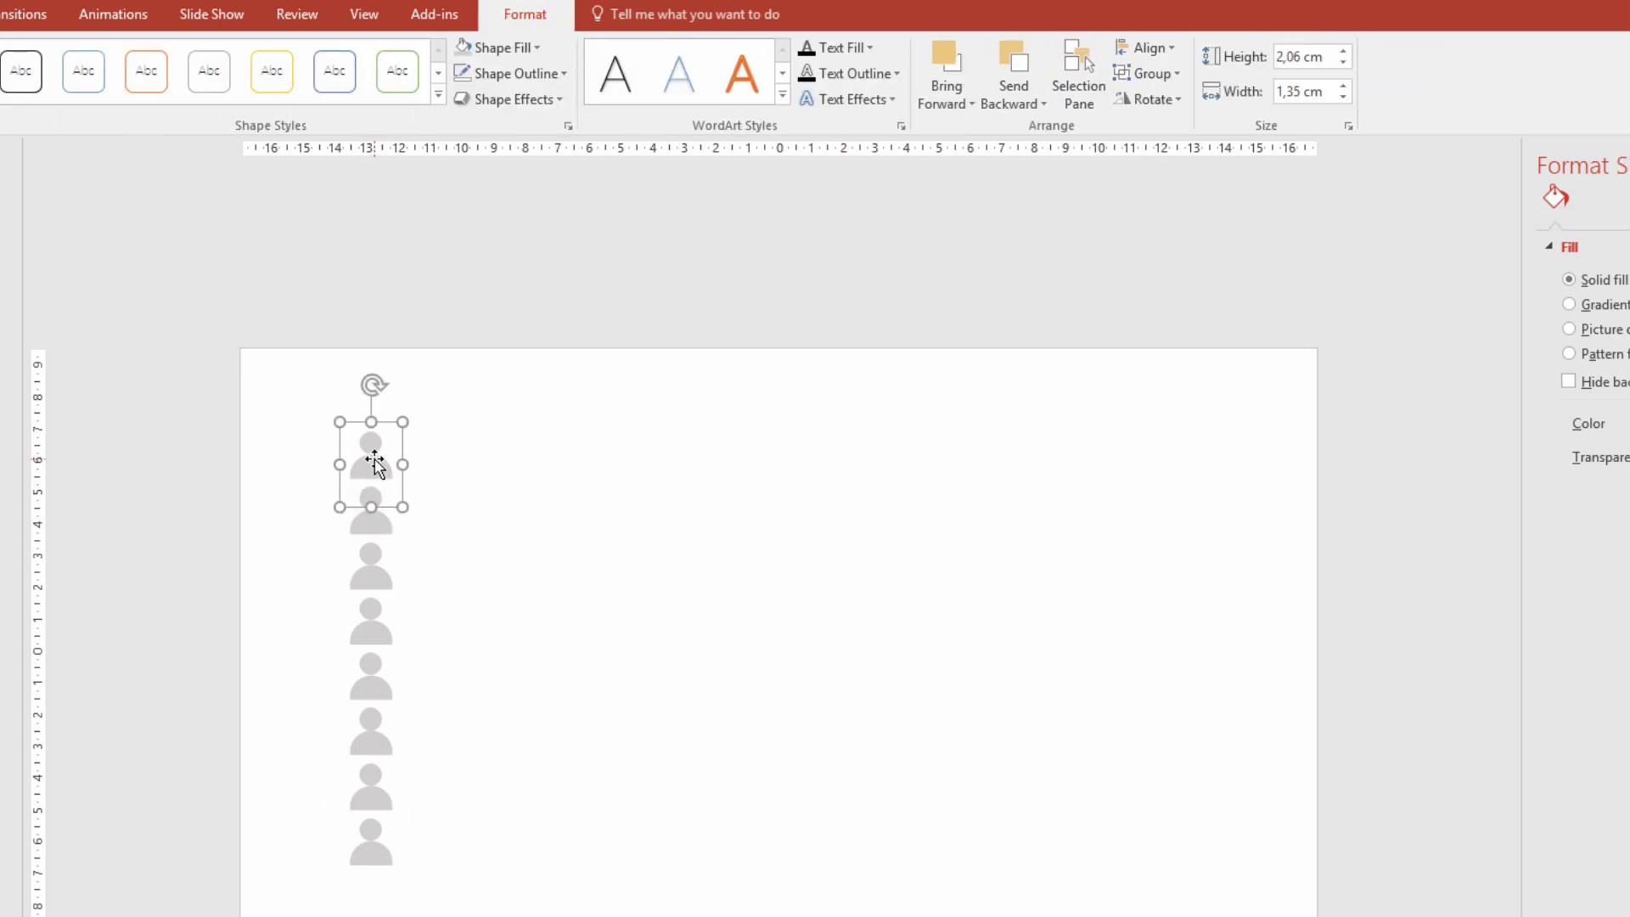
pyautogui.moveTo(375, 464); pyautogui.dragTo(373, 440)
pyautogui.moveTo(253, 335); pyautogui.dragTo(569, 915)
pyautogui.click(1155, 61)
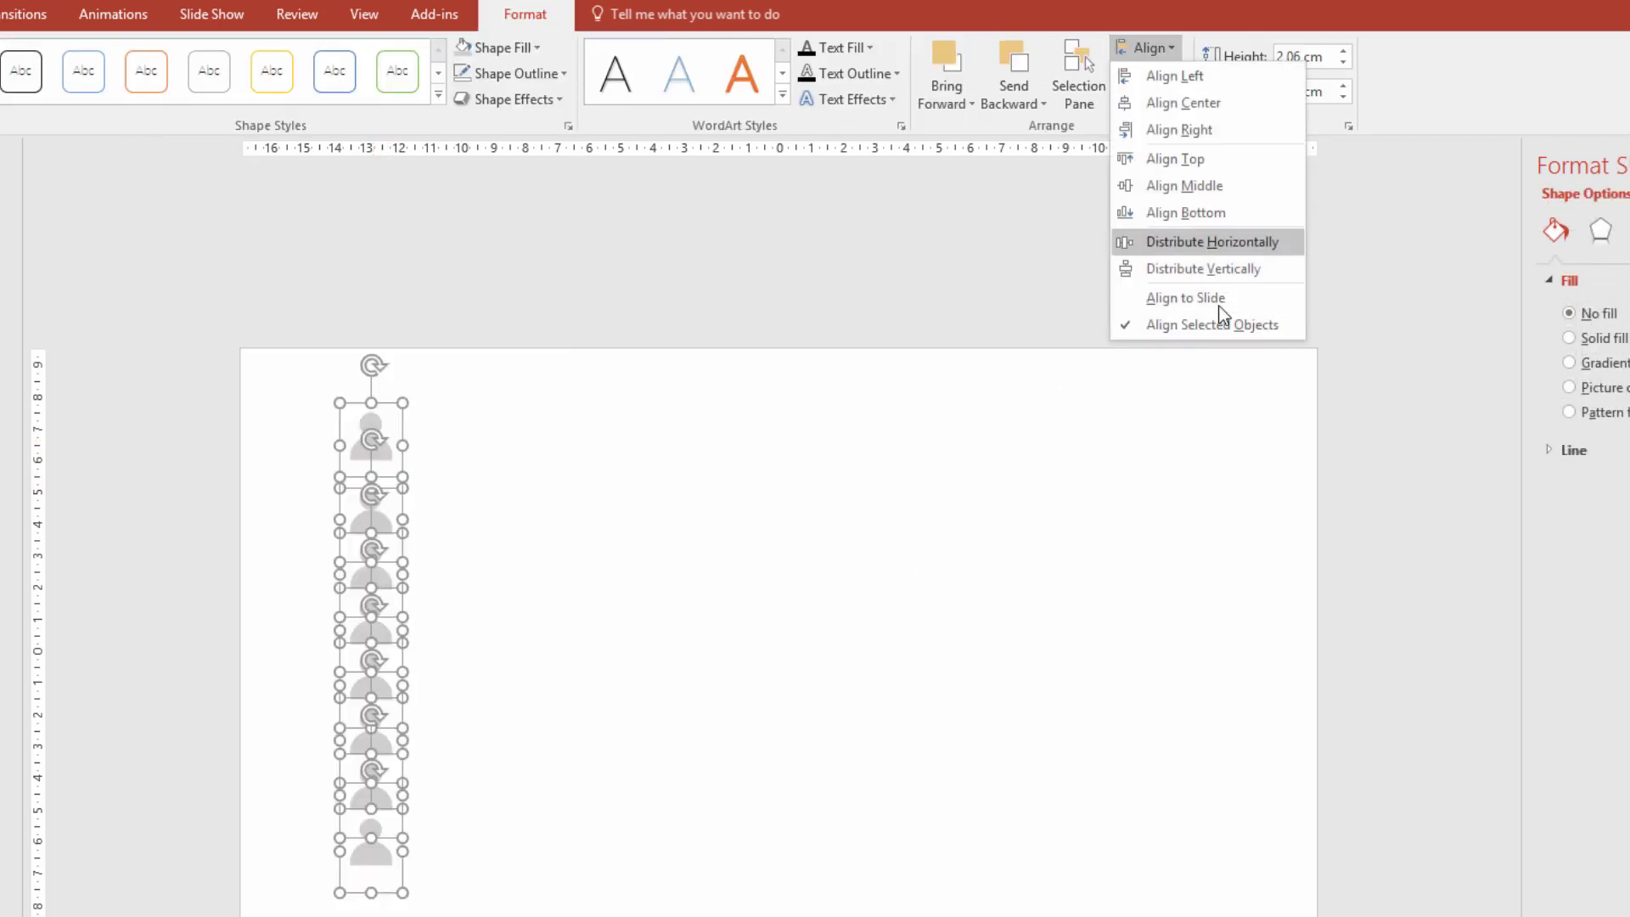
pyautogui.click(1216, 270)
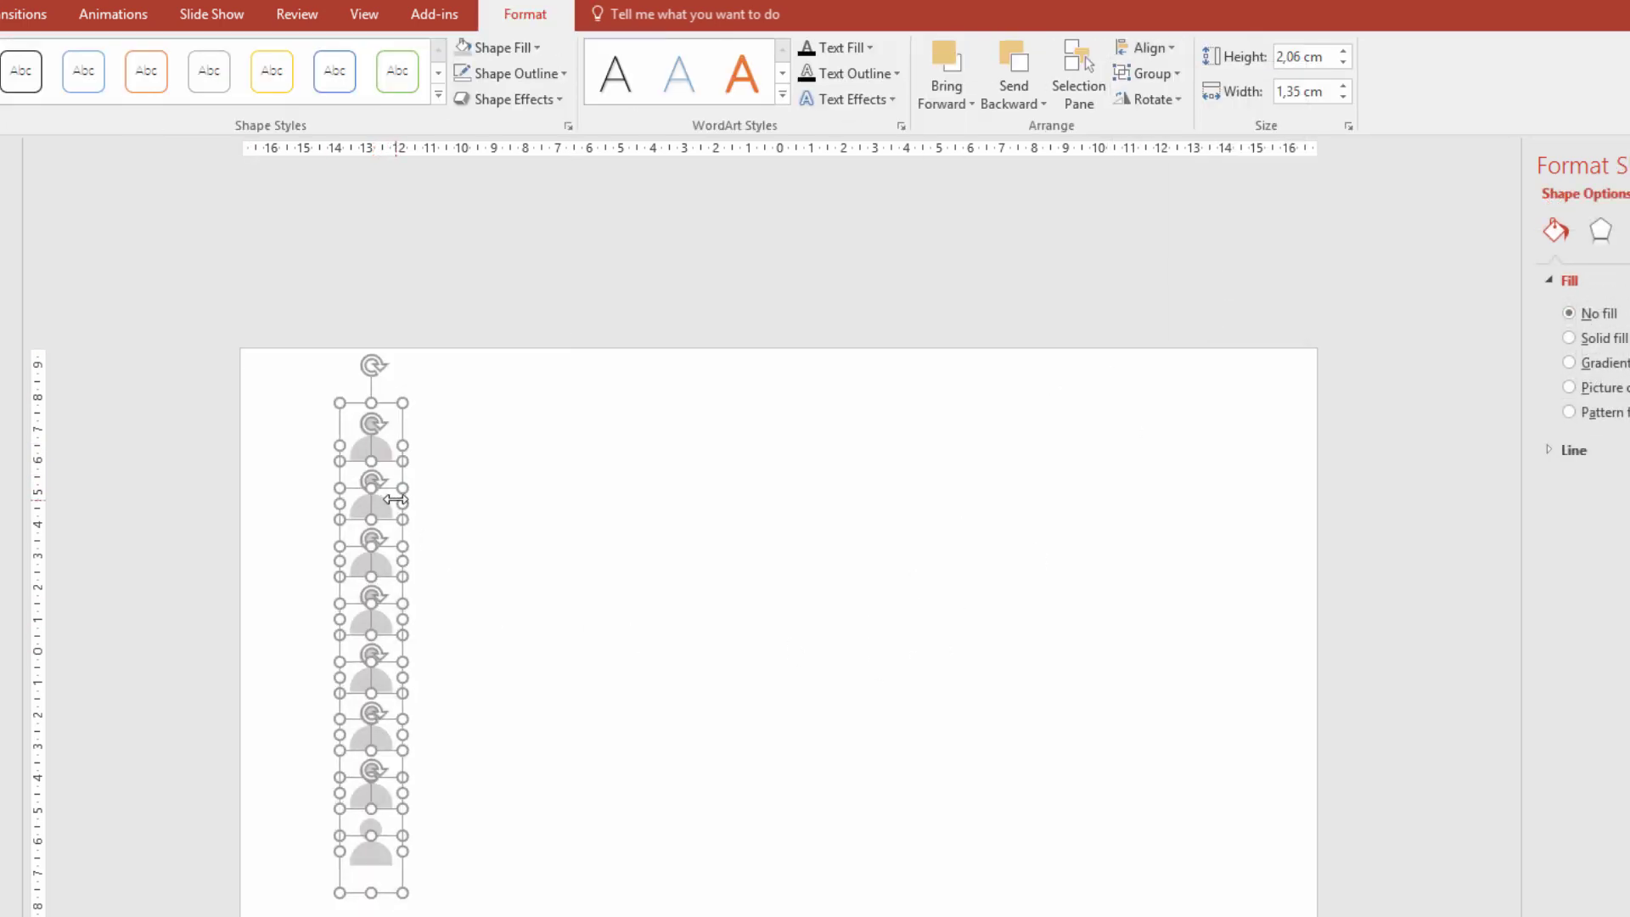
pyautogui.moveTo(375, 444); pyautogui.dragTo(489, 455)
# - Paste copies of the icon column and place them as the second, third and fourth columns
pyautogui.hotkey('ctrl', 'v')
pyautogui.hotkey('ctrl', 'v')
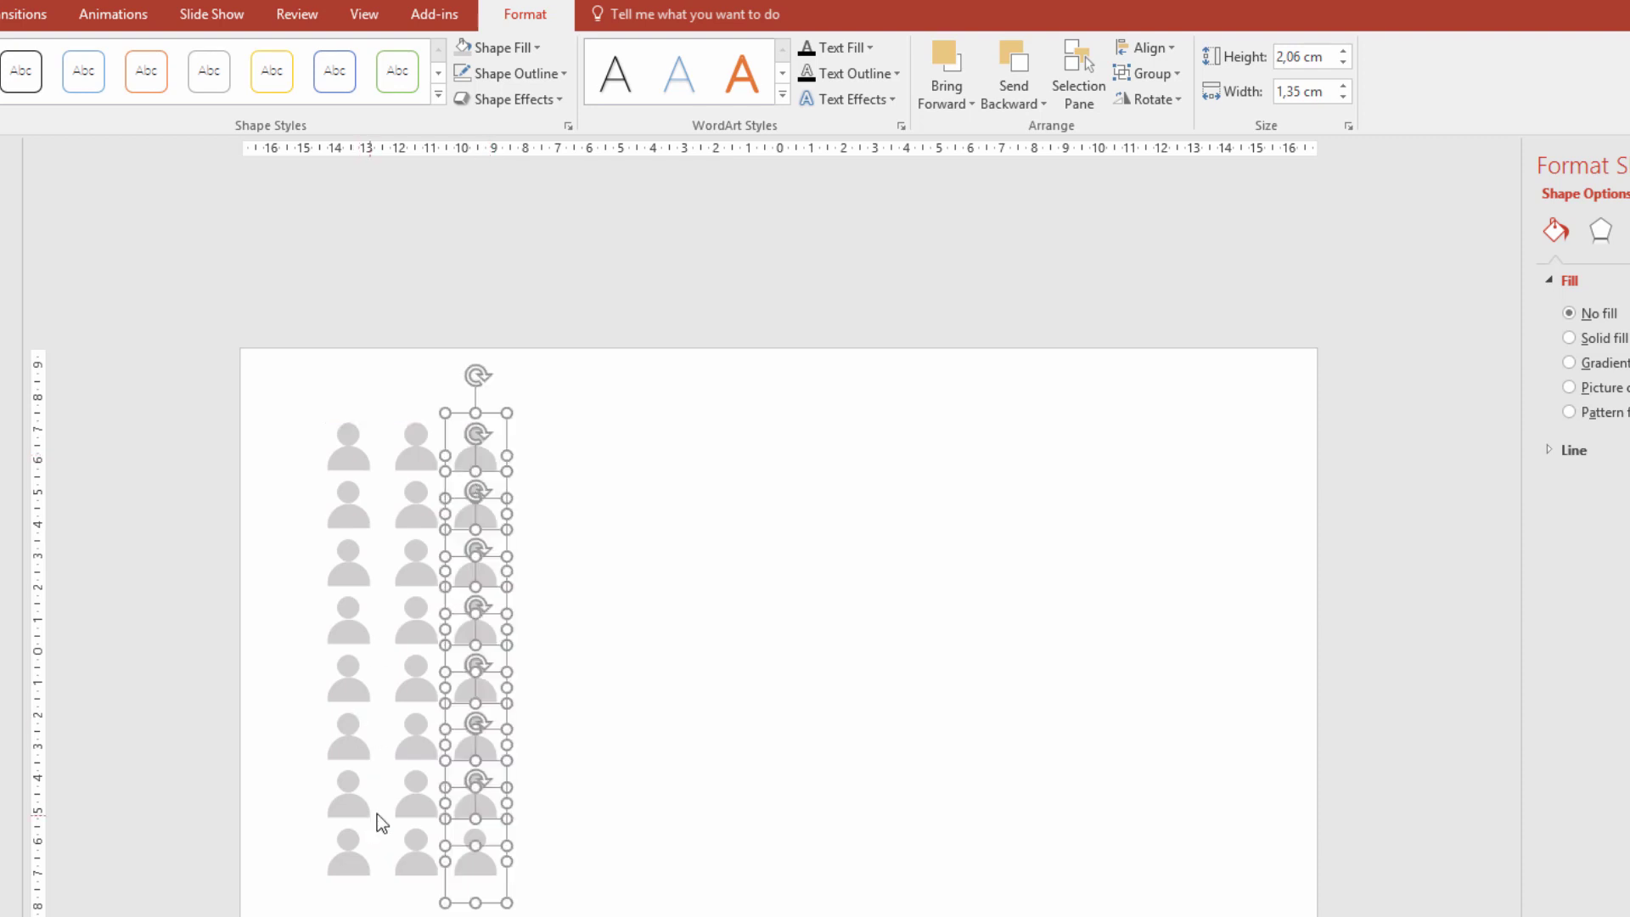
pyautogui.hotkey('ctrl', 'v')
pyautogui.moveTo(371, 472); pyautogui.dragTo(486, 459)
pyautogui.hotkey('ctrl', 'v')
pyautogui.moveTo(388, 466); pyautogui.dragTo(558, 462)
pyautogui.click(789, 730)
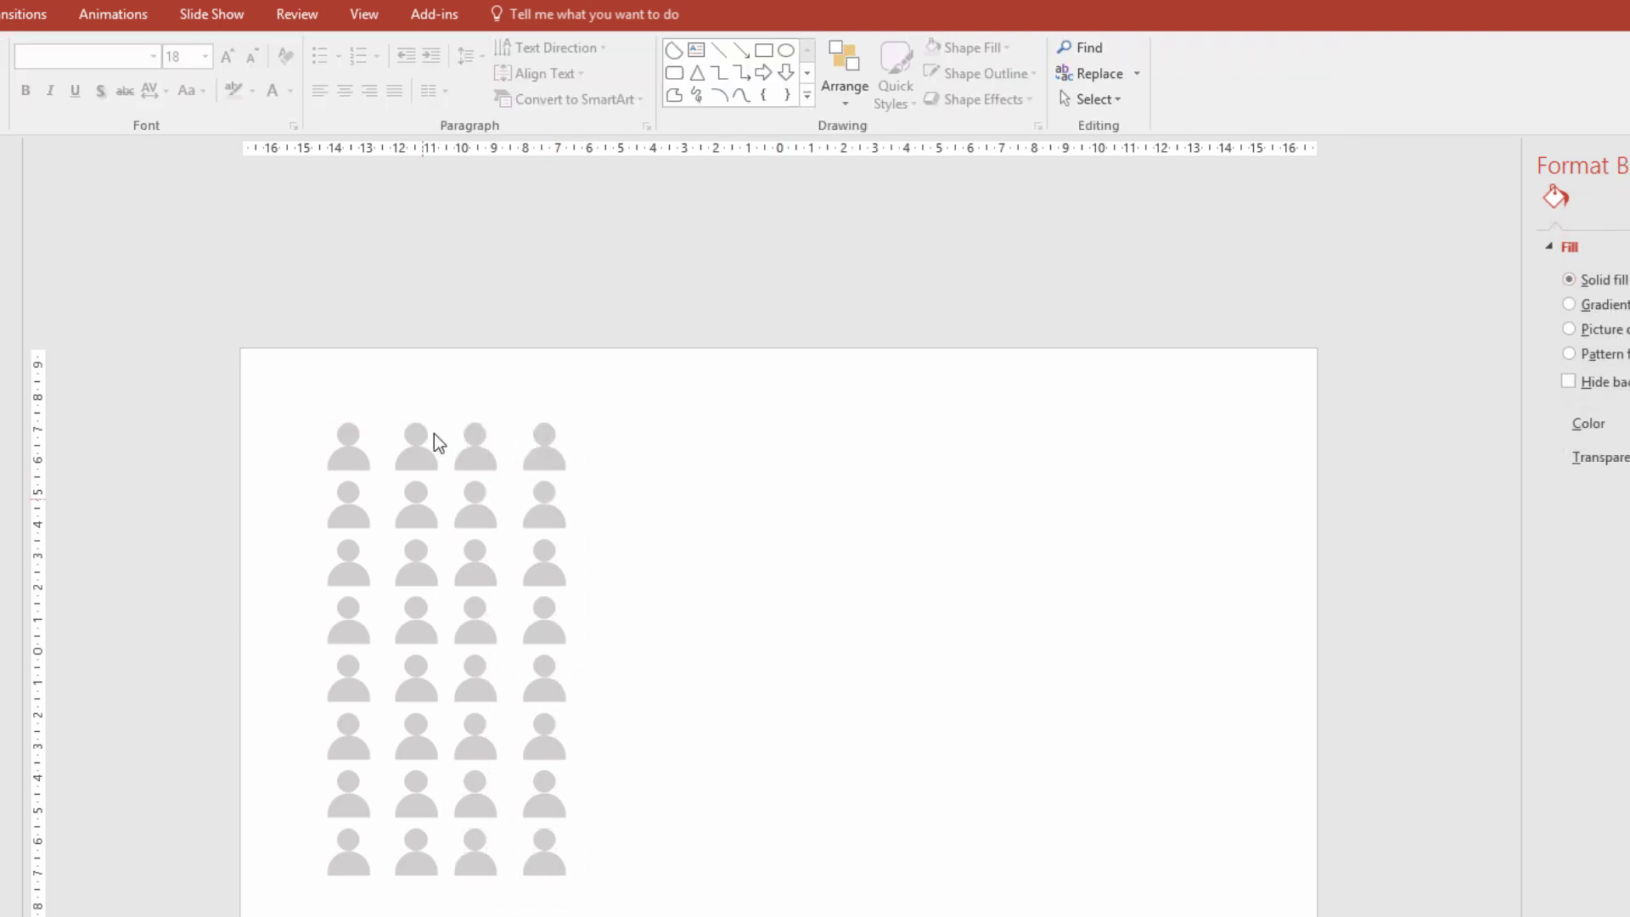
# - Nudge the third column right to even the spacing, then select all 32 icons
pyautogui.click(425, 459)
pyautogui.click(364, 364)
pyautogui.moveTo(464, 915); pyautogui.dragTo(534, 915)
pyautogui.click(466, 389)
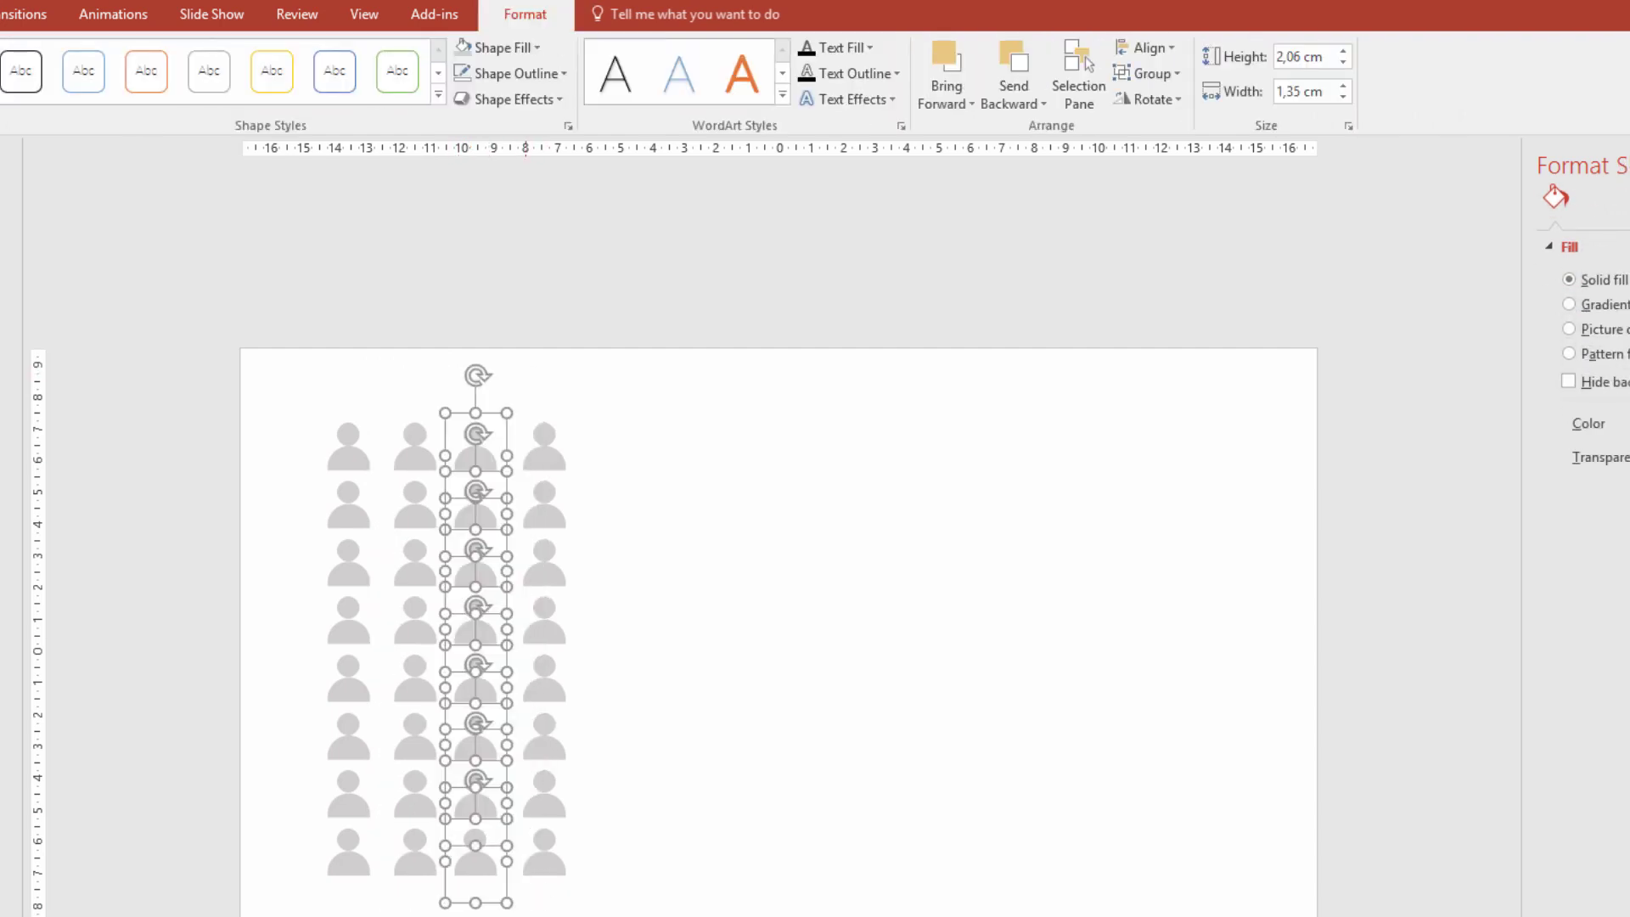
pyautogui.press('Right')
pyautogui.press('Right')
pyautogui.press('Escape')
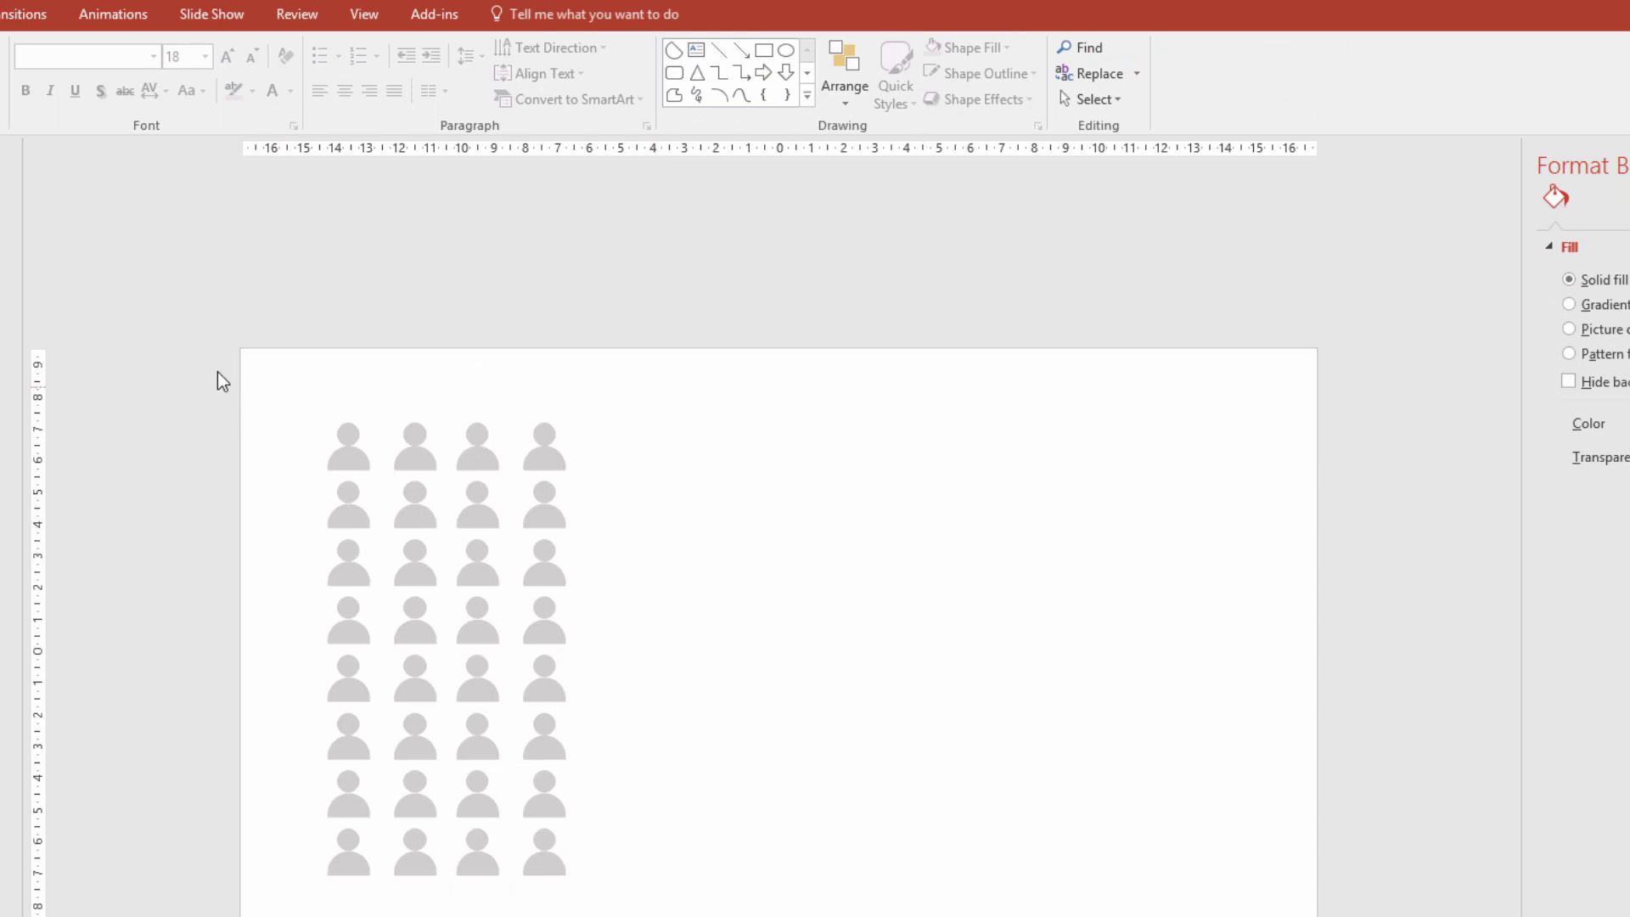
pyautogui.moveTo(192, 332); pyautogui.dragTo(721, 915)
# - Paste the 32-icon block and place it beside the original grid
pyautogui.hotkey('ctrl', 'v')
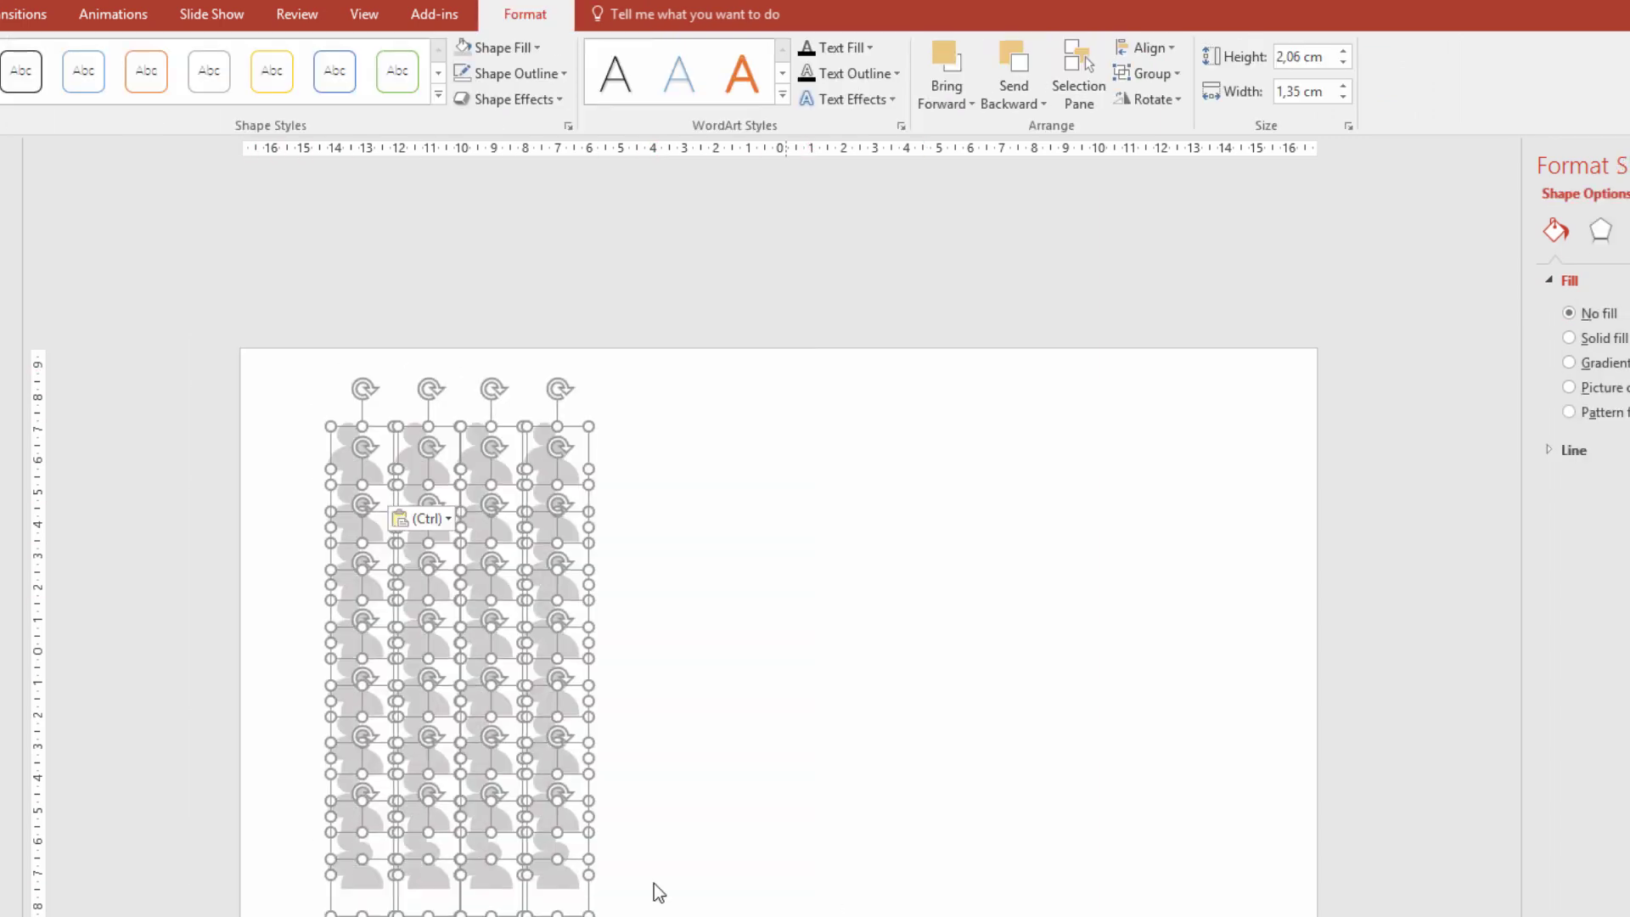
pyautogui.moveTo(473, 662); pyautogui.dragTo(718, 638)
pyautogui.click(924, 664)
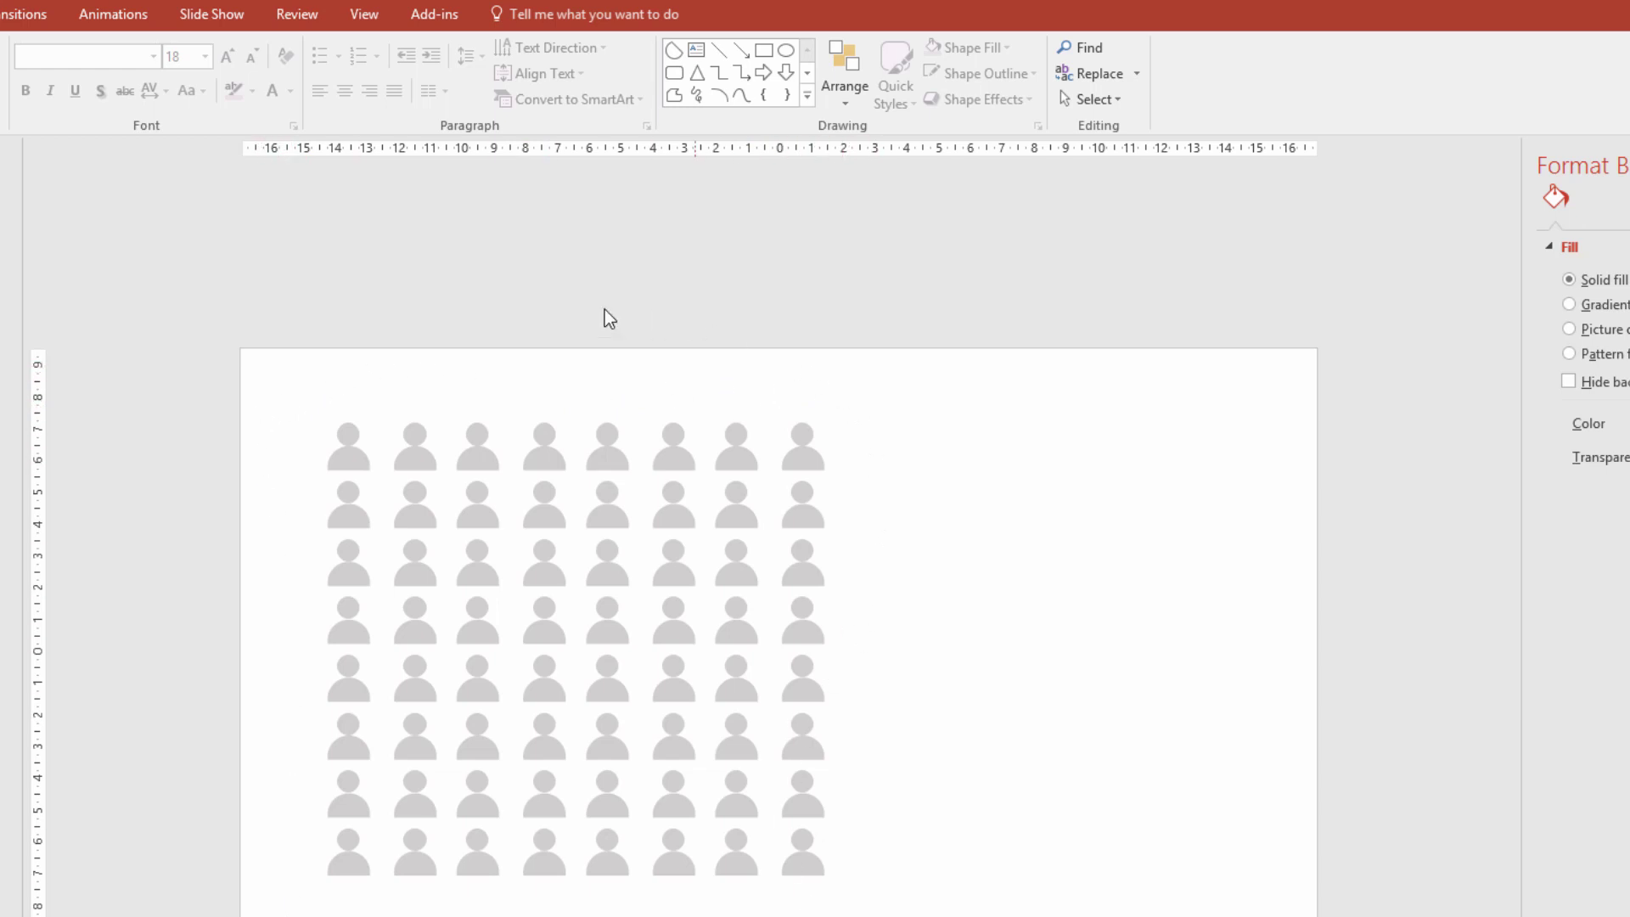
# - Copy the last two columns to the right, then delete the extra column to leave nine
pyautogui.moveTo(904, 344); pyautogui.dragTo(700, 915)
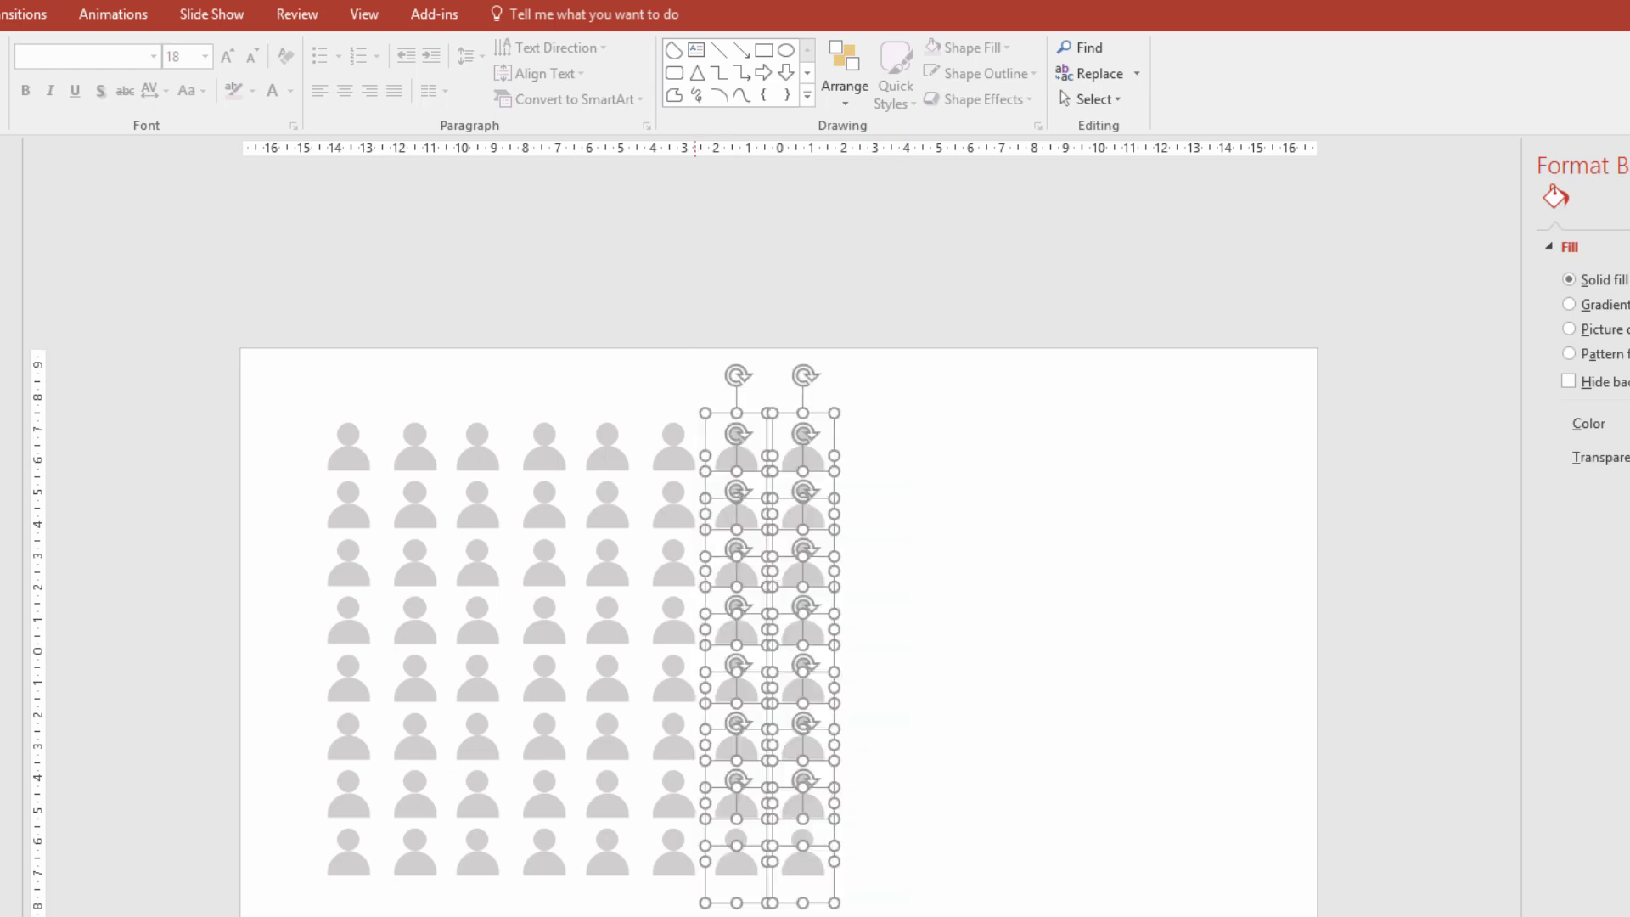
pyautogui.hotkey('ctrl', 'c')
pyautogui.hotkey('ctrl', 'v')
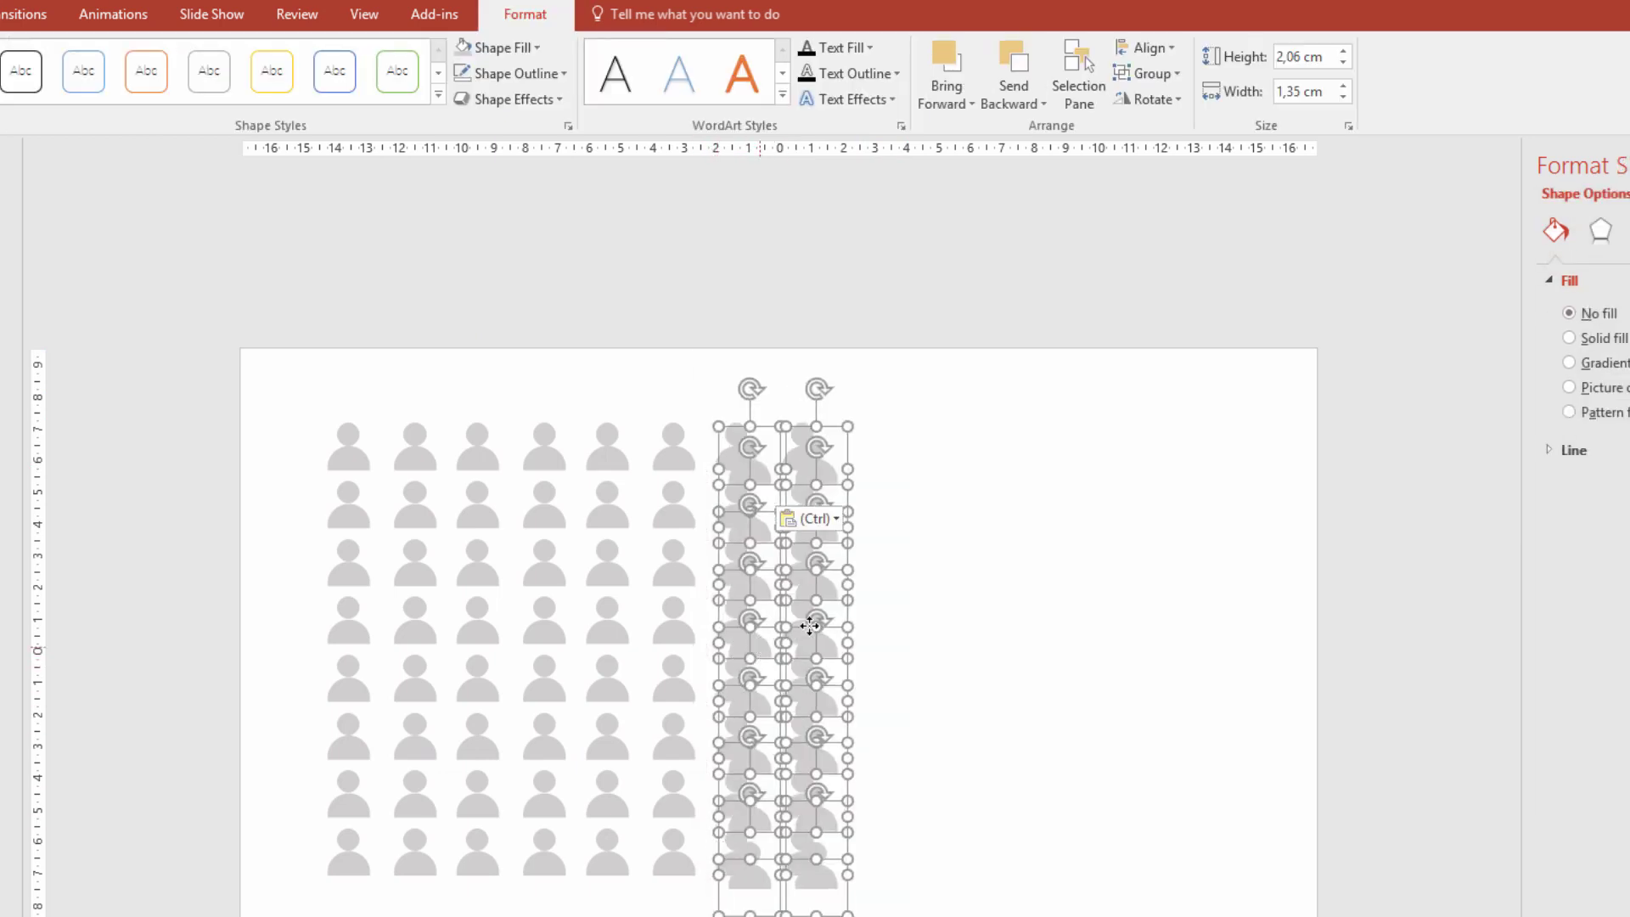
pyautogui.moveTo(807, 625); pyautogui.dragTo(879, 641)
pyautogui.click(1019, 727)
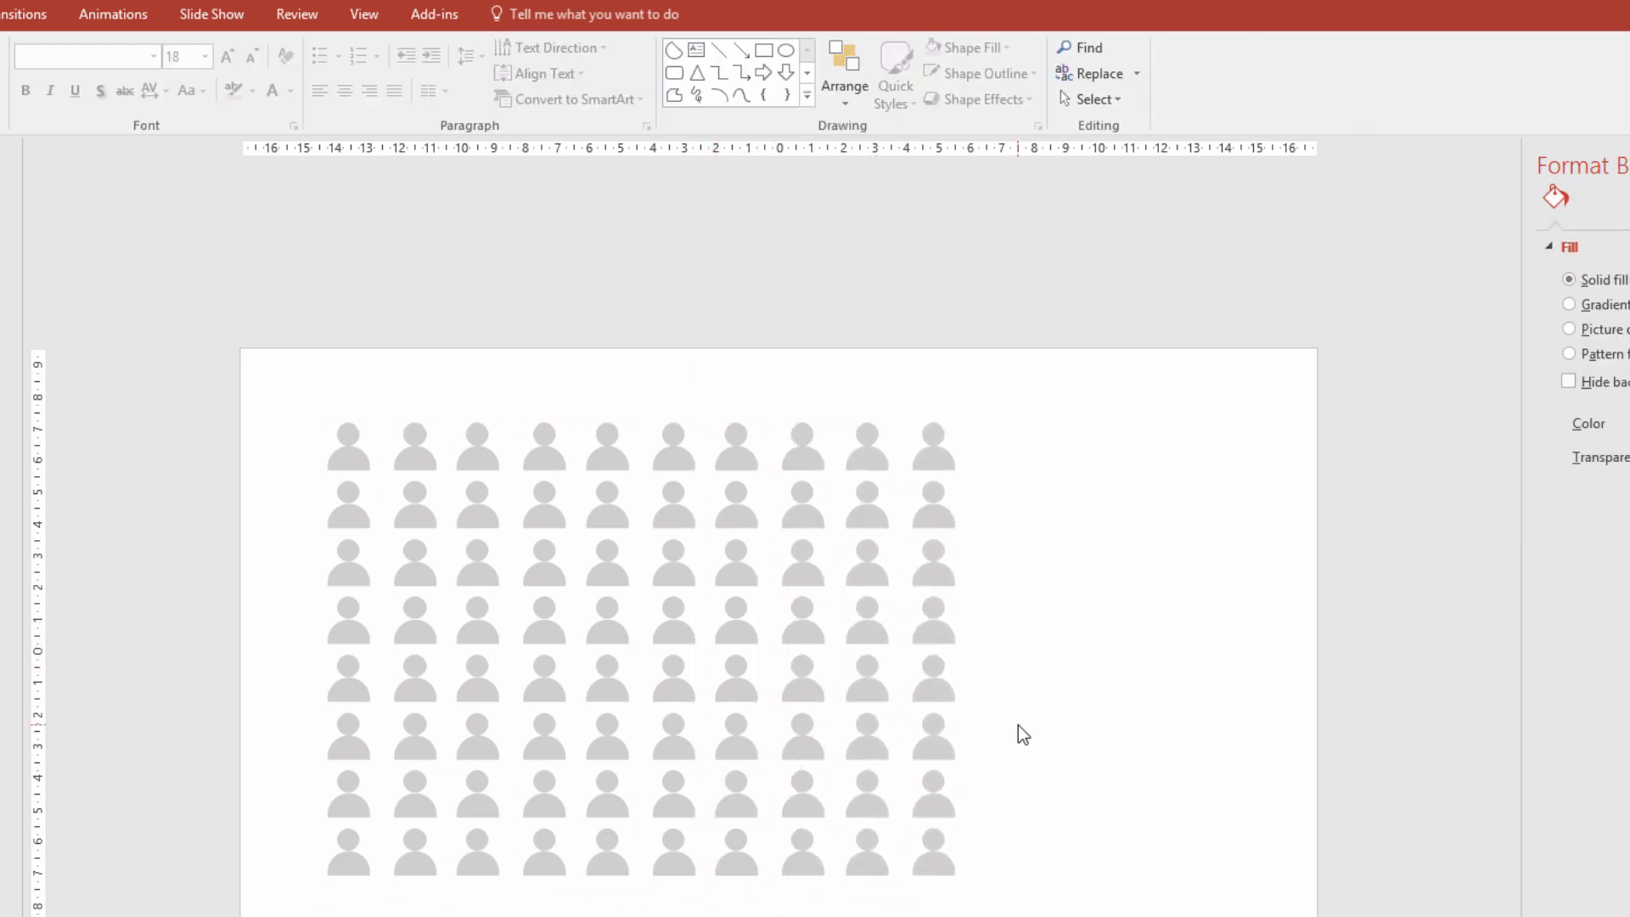
pyautogui.moveTo(1065, 397); pyautogui.dragTo(900, 913)
pyautogui.press('Delete')
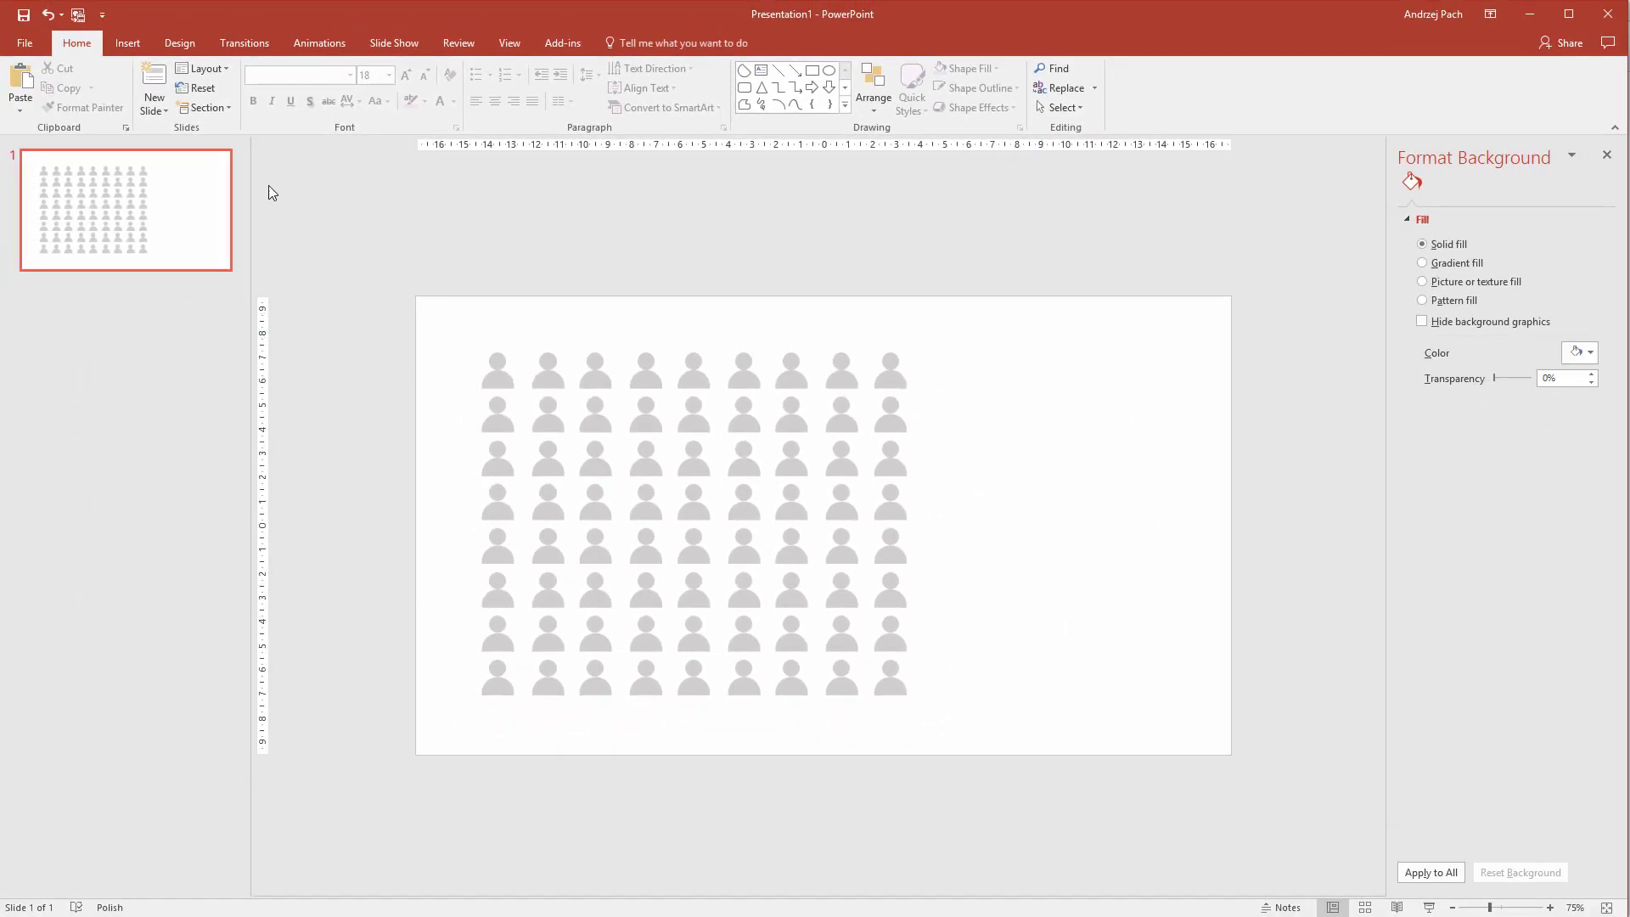
# - Add a 'LOREM IPSUM DUMMY TEXT HERE' text box right of the grid and duplicate it
pyautogui.click(136, 48)
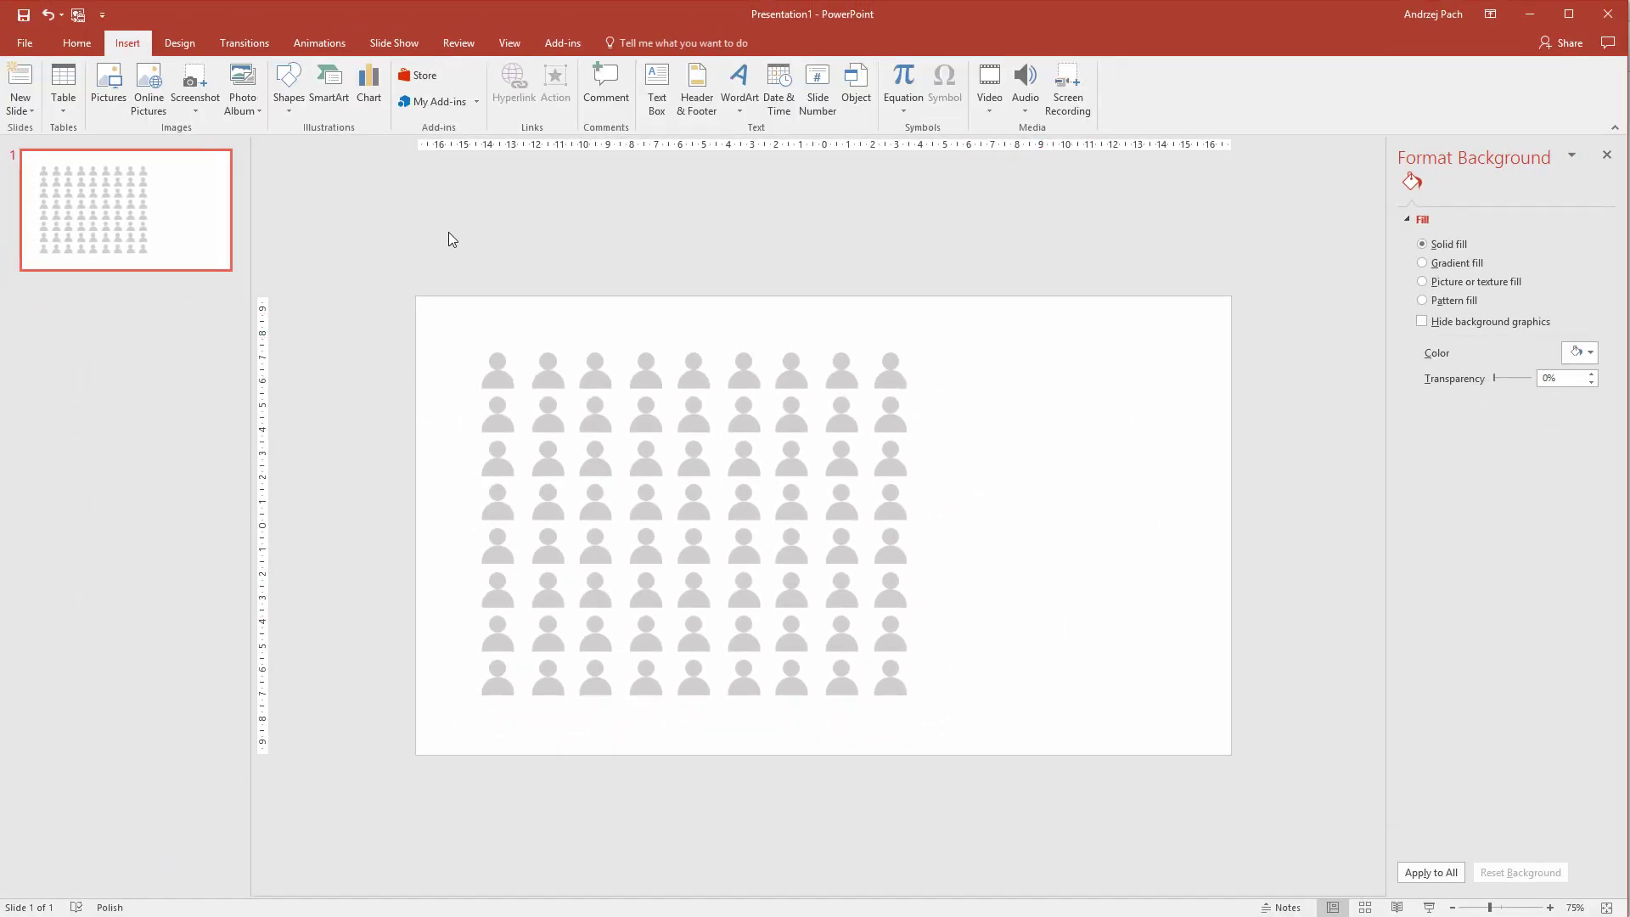
pyautogui.click(657, 85)
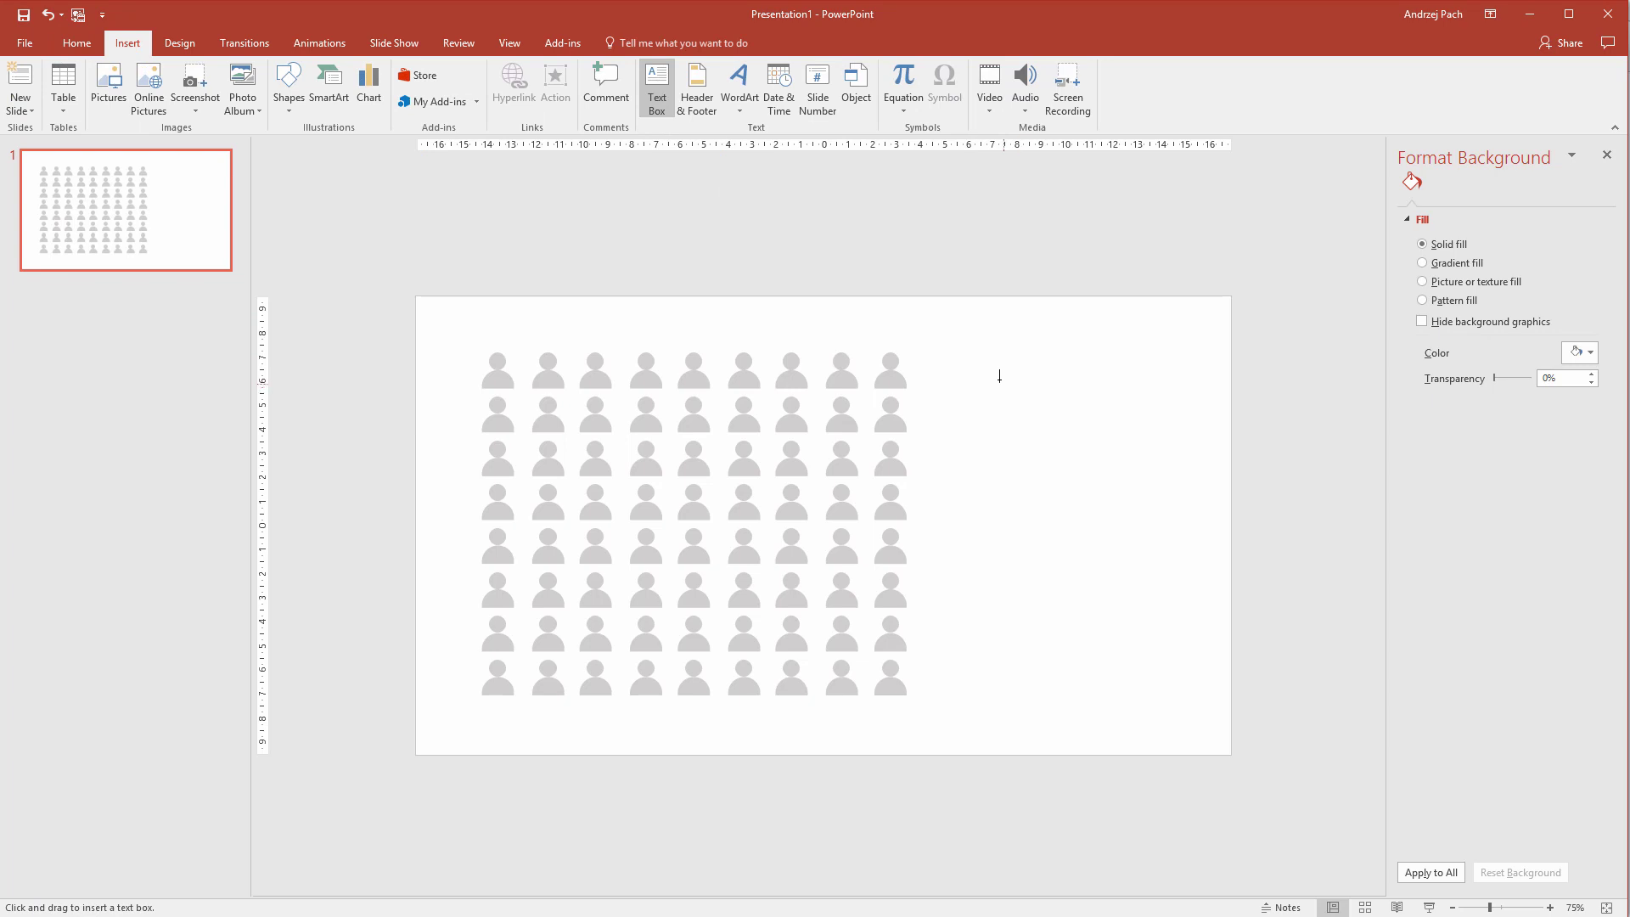
pyautogui.moveTo(997, 378); pyautogui.dragTo(1152, 472)
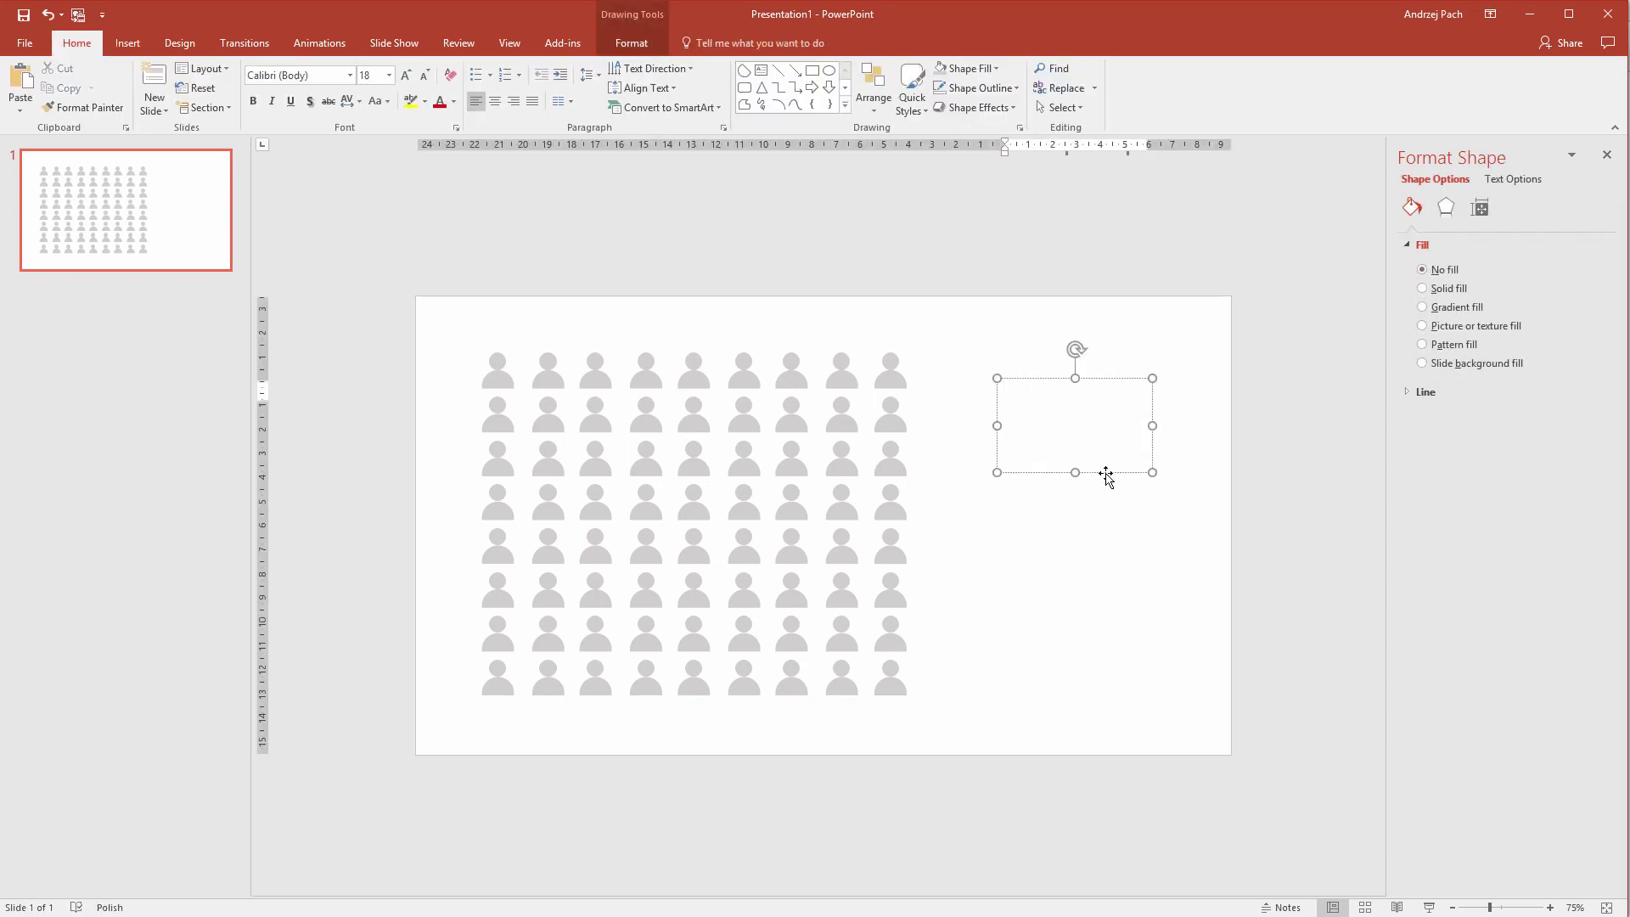
pyautogui.write('LOREM IPS')
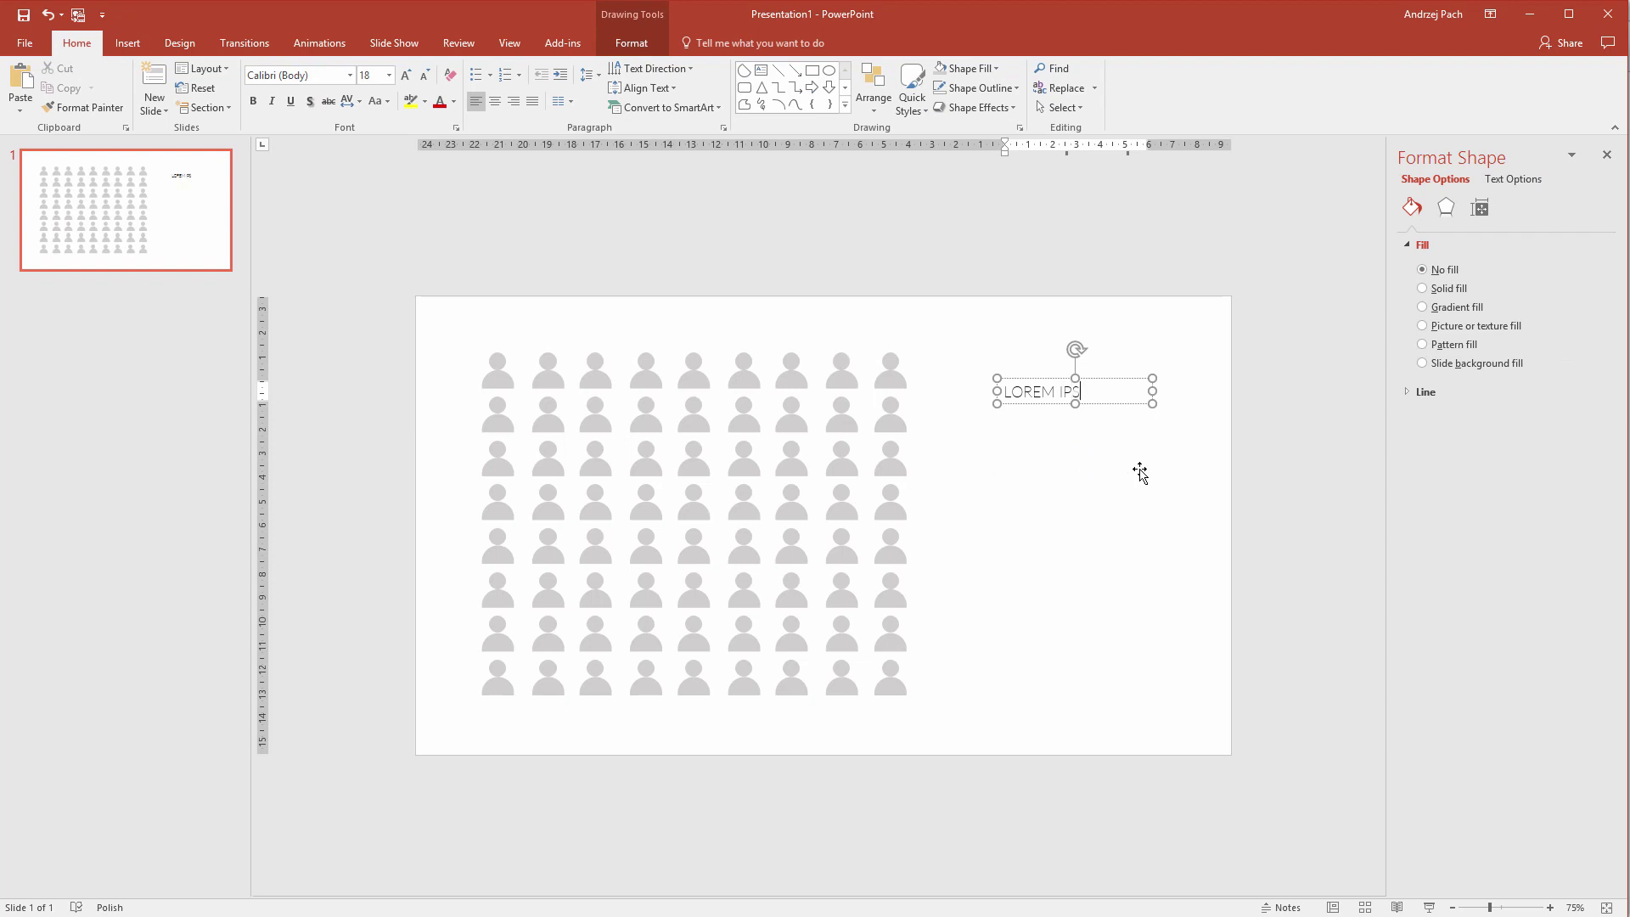
pyautogui.write('UM DUMMY TEXT HERE')
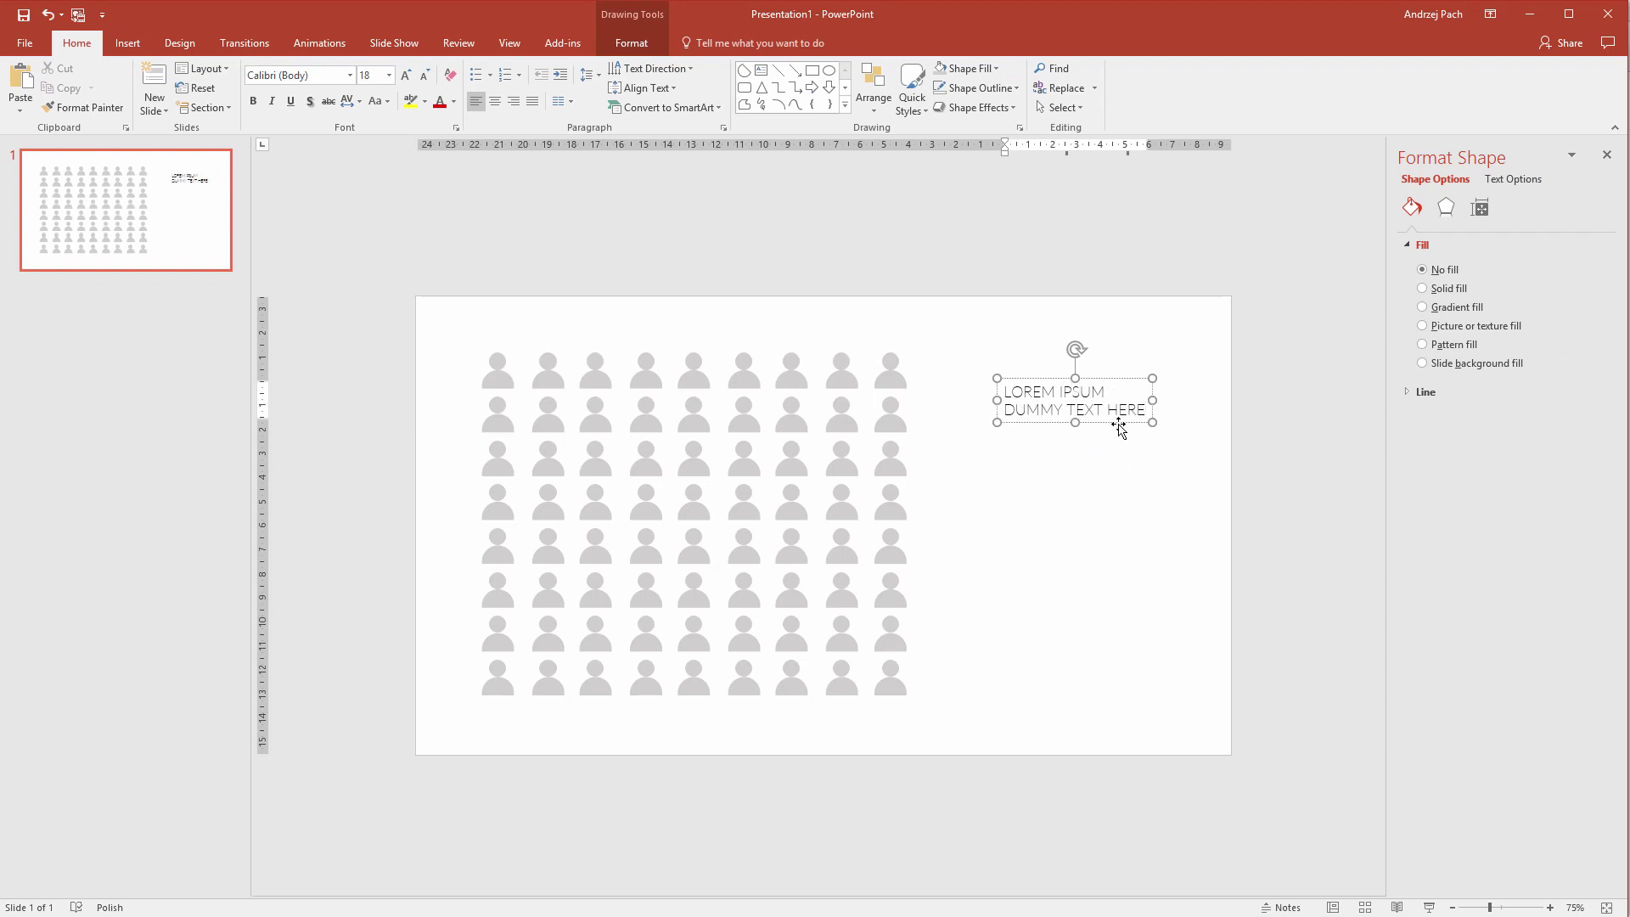
pyautogui.moveTo(1118, 428); pyautogui.dragTo(1082, 407)
pyautogui.hotkey('ctrl', 'c')
pyautogui.hotkey('ctrl', 'v')
# - Move the copy lower, change the third box's text to '2000+' and the top box's to 'Over 99%'
pyautogui.moveTo(1101, 493); pyautogui.dragTo(1109, 568)
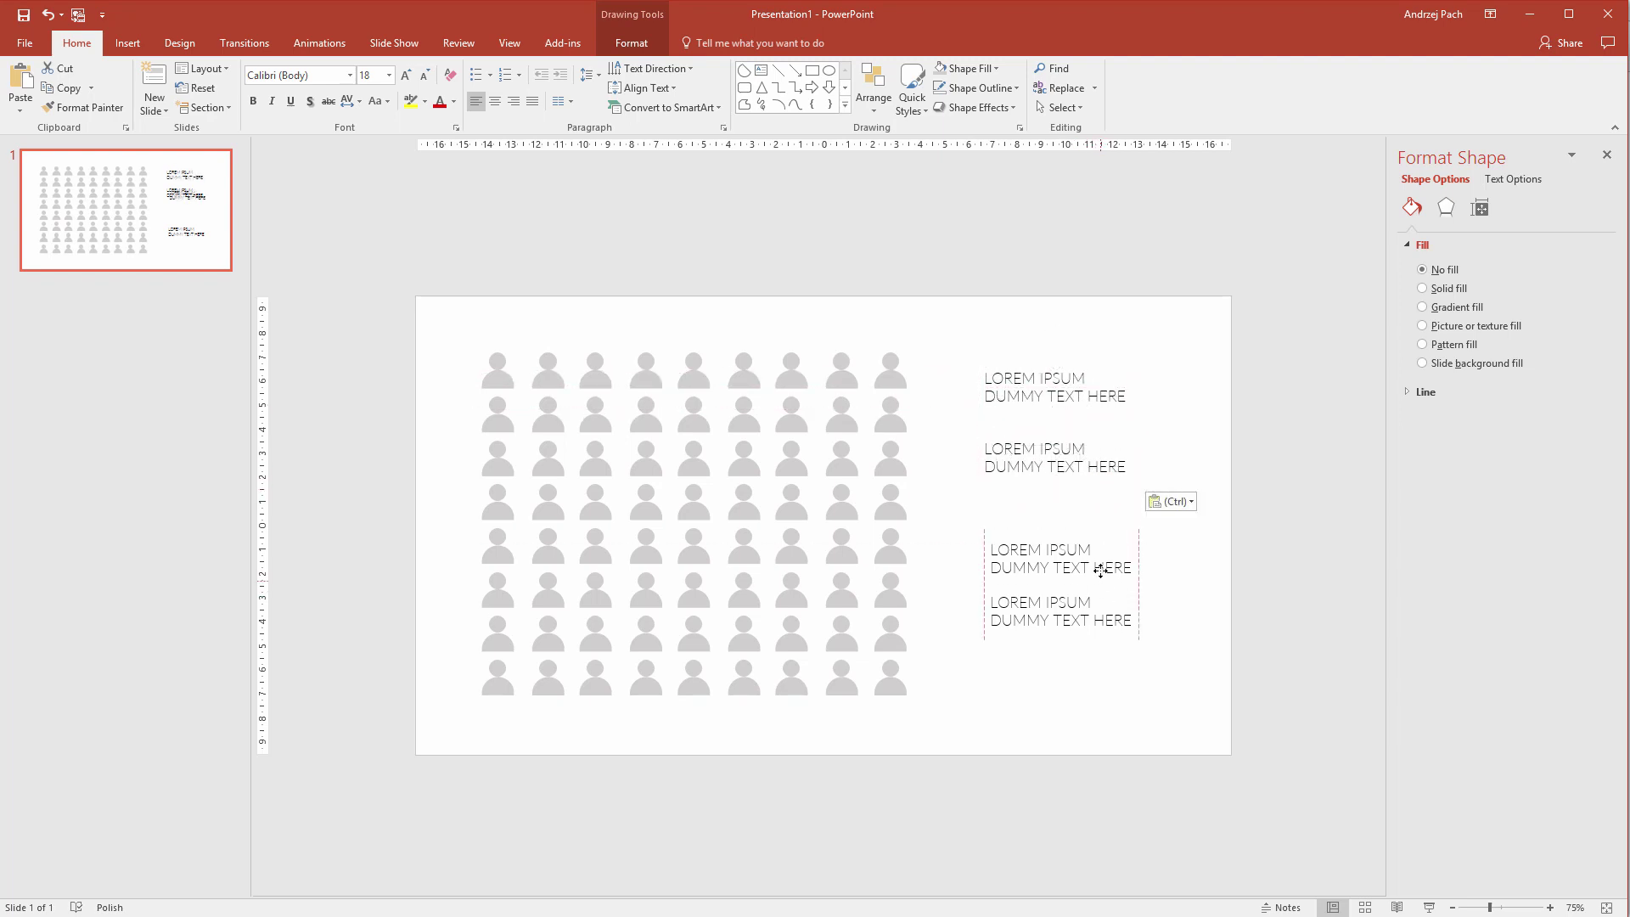
pyautogui.click(1108, 561)
pyautogui.hotkey('ctrl', 'a')
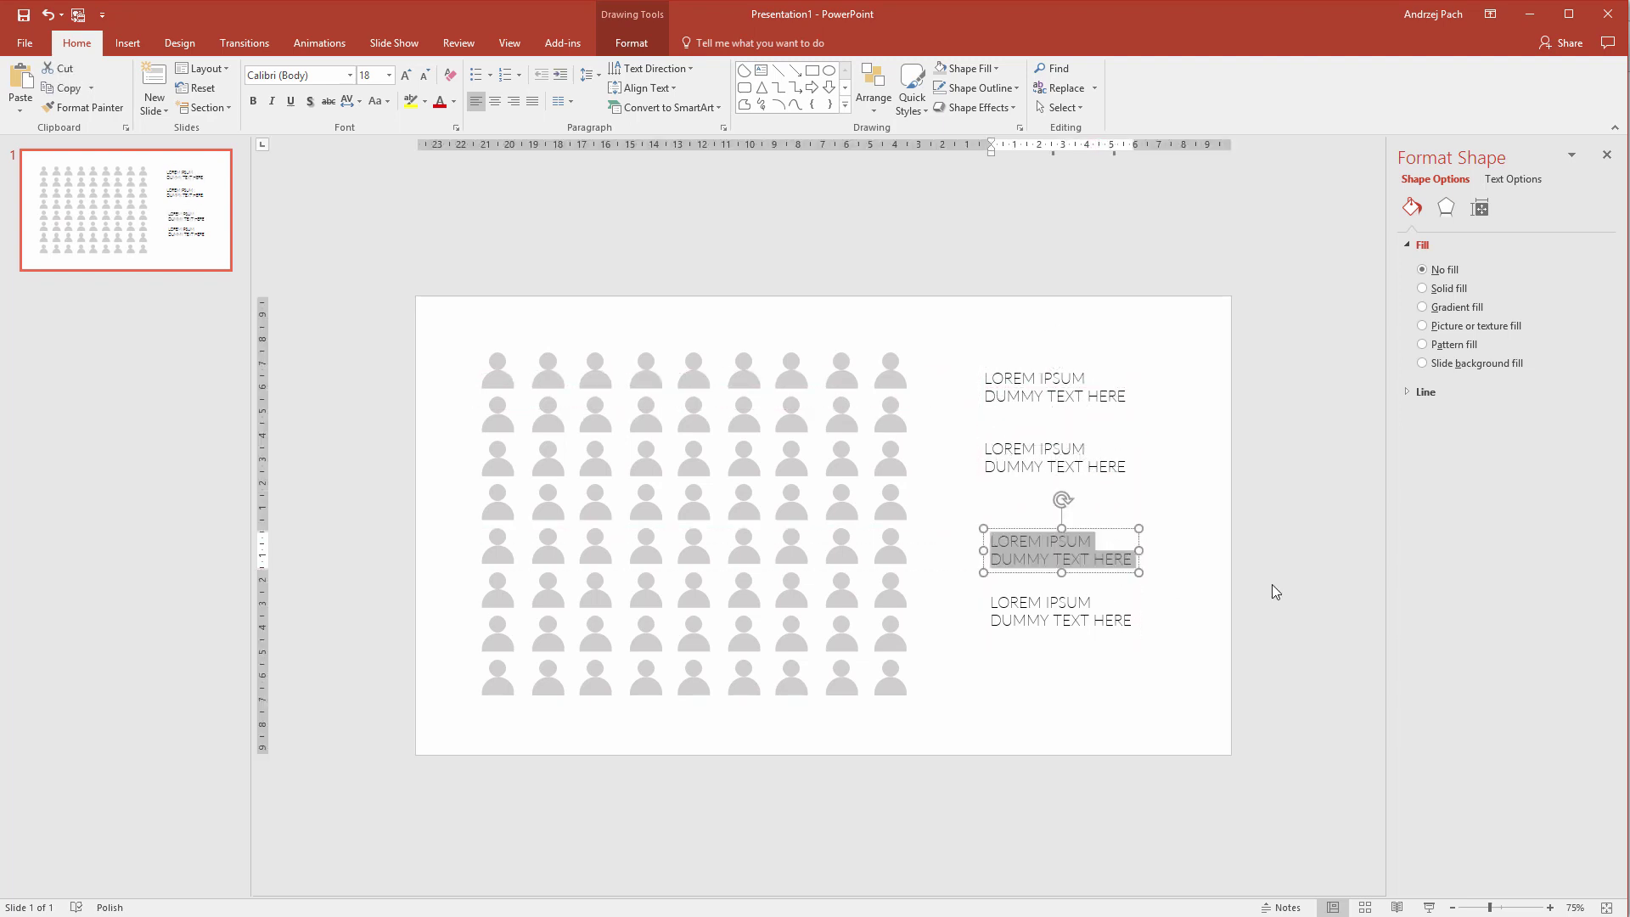
pyautogui.write('2000+')
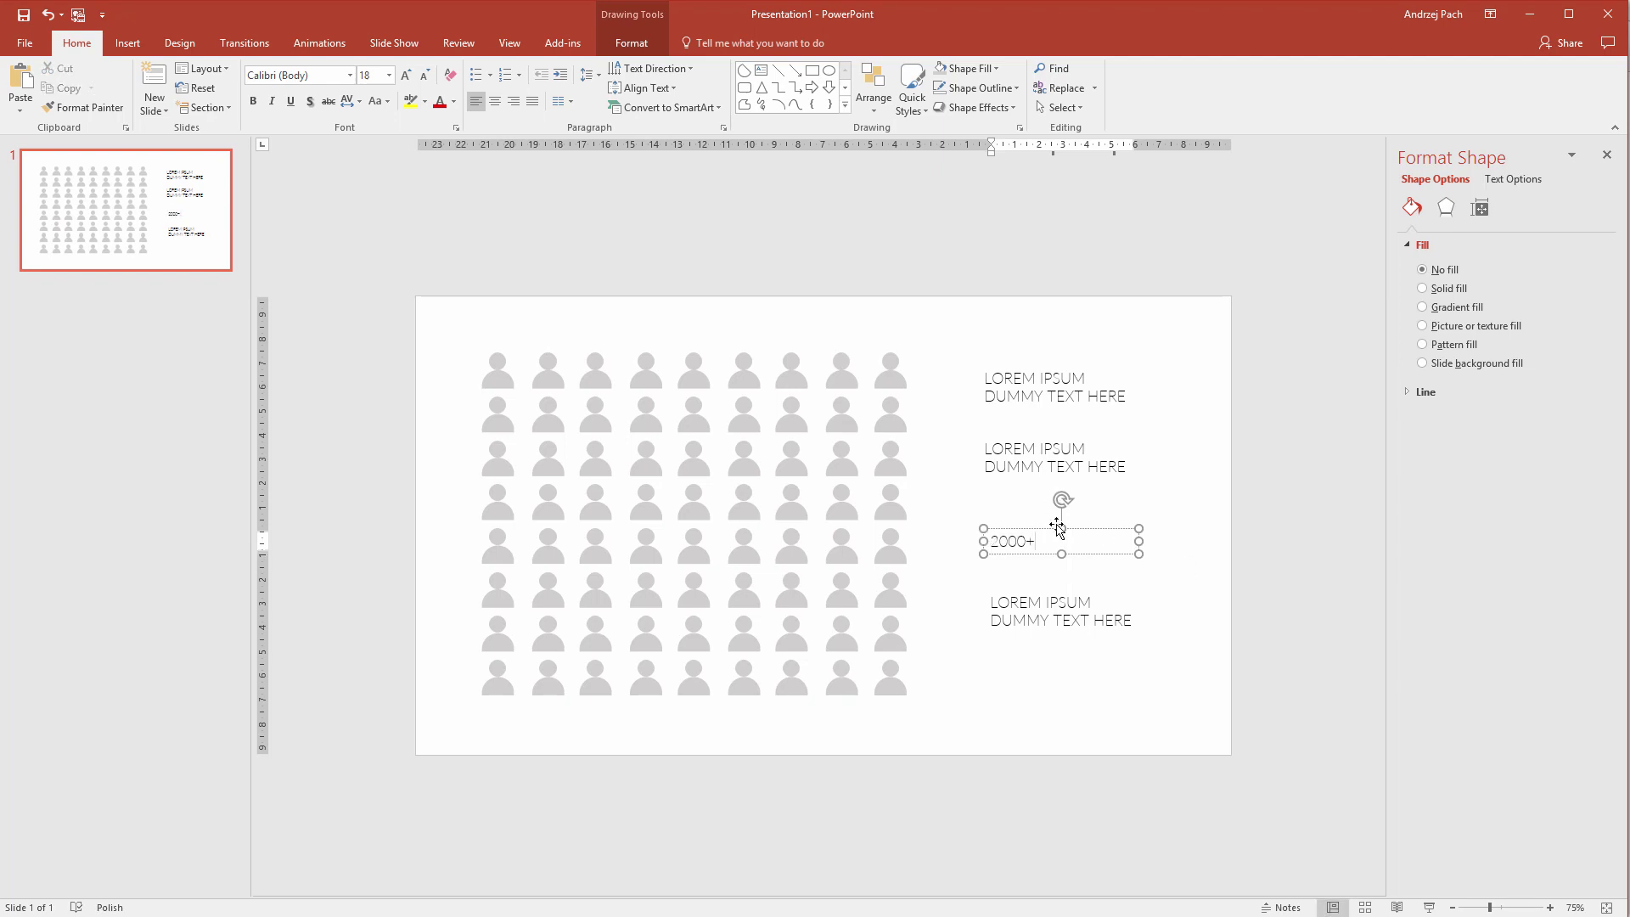
pyautogui.moveTo(985, 374); pyautogui.dragTo(1117, 441)
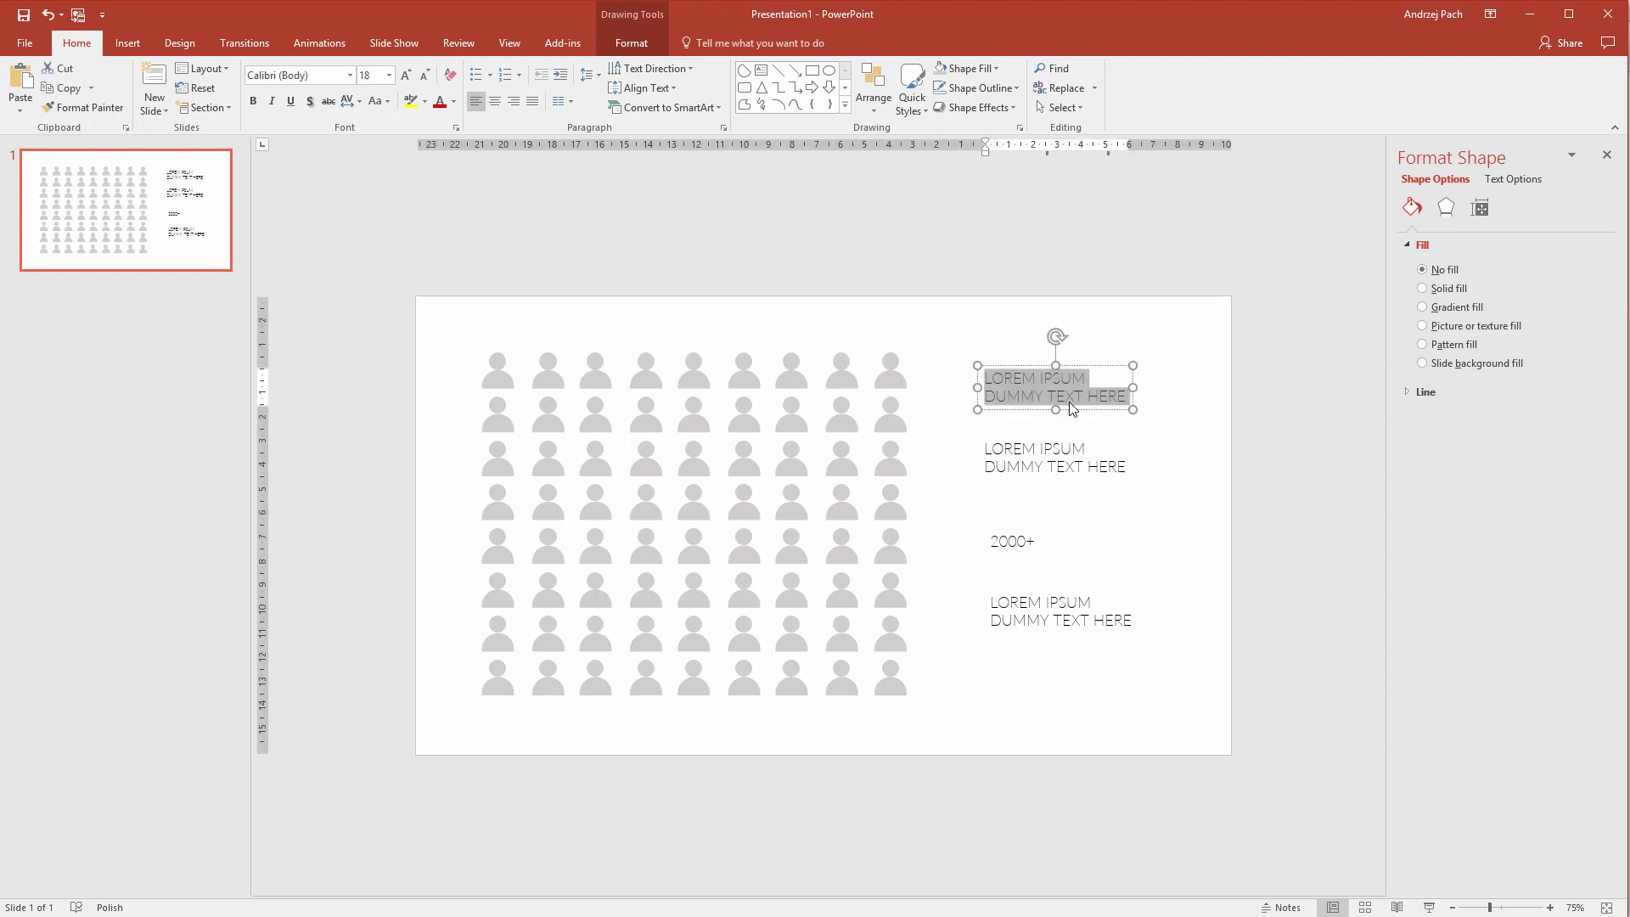
pyautogui.write('c')
pyautogui.write('ver P')
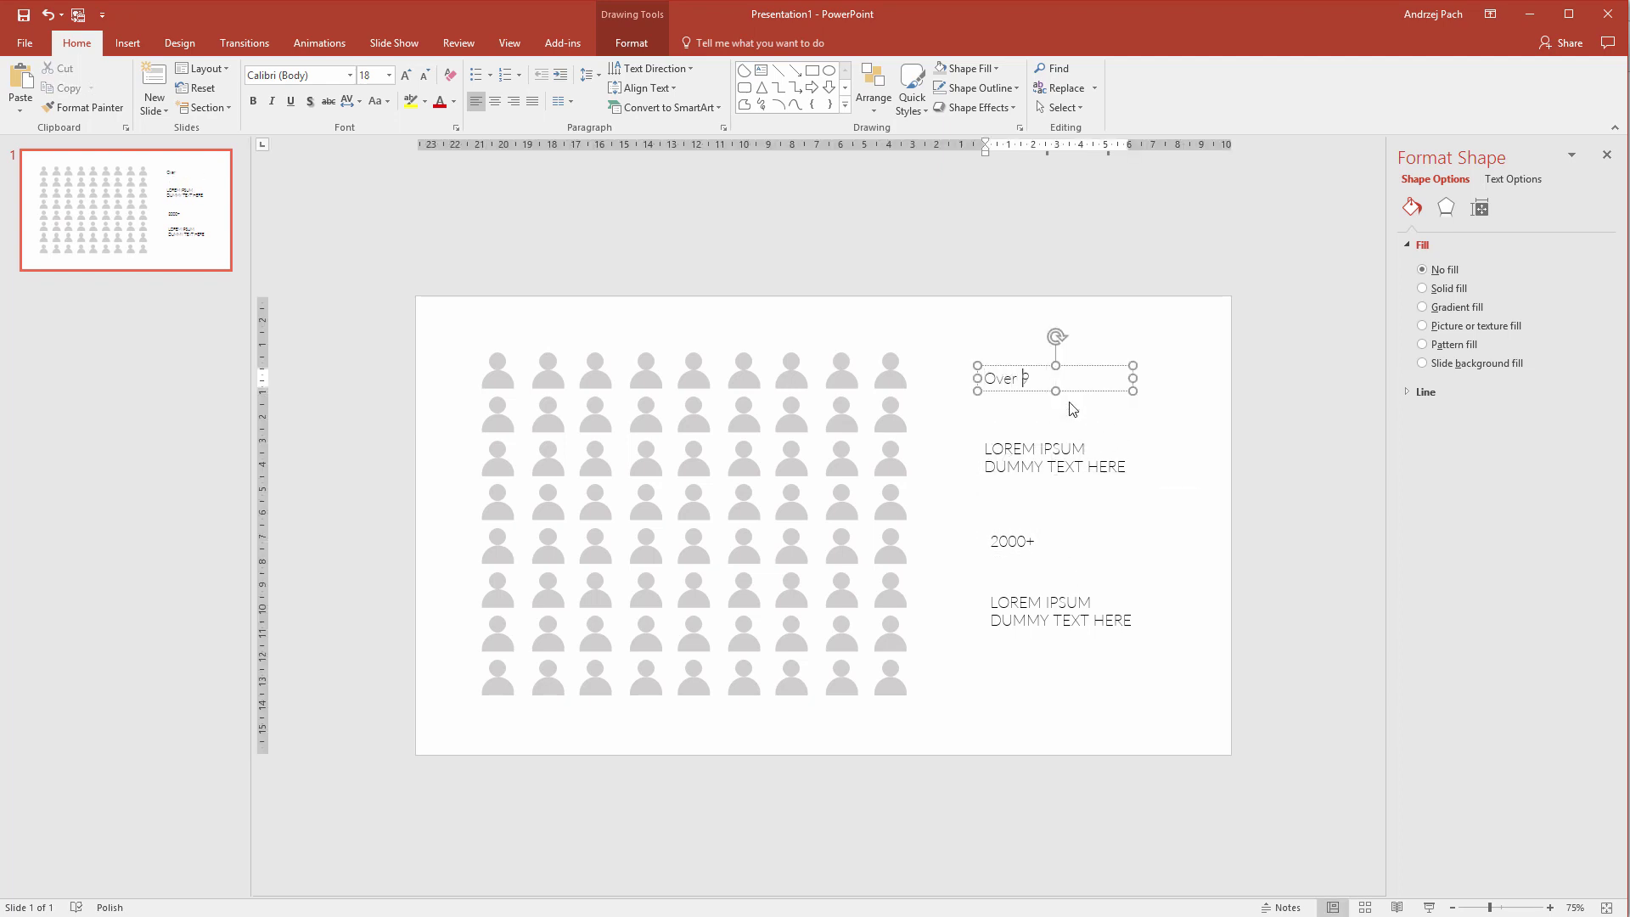
pyautogui.write('%')
pyautogui.click(1241, 516)
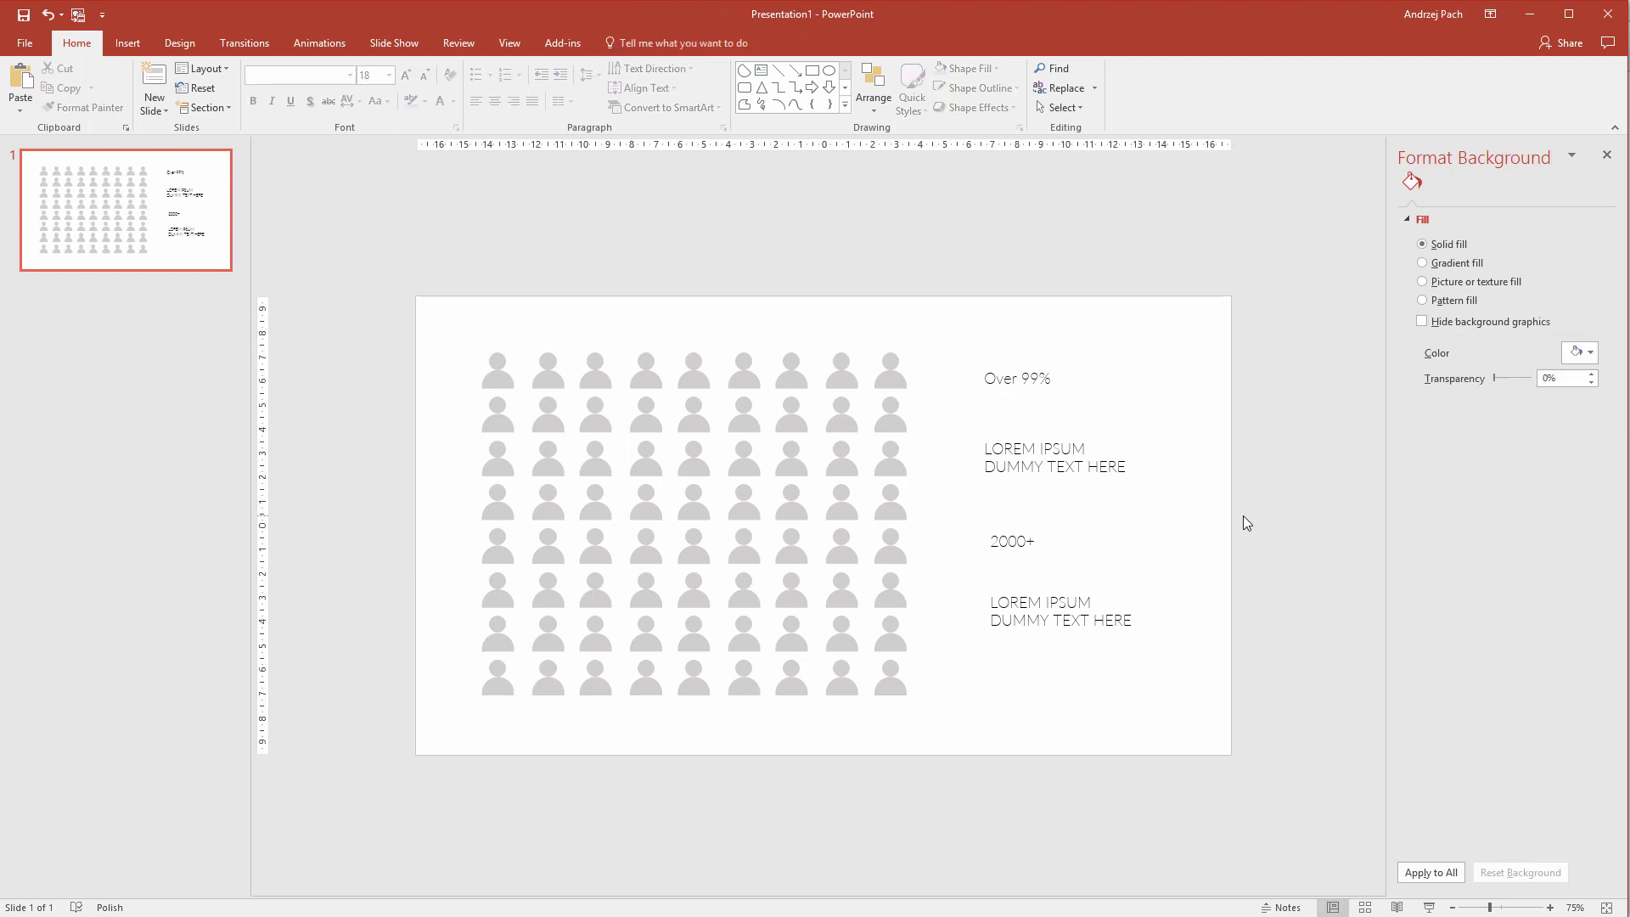
# - Apply Open Sans to all four text boxes, then select the Over 99% and 2000+ boxes
pyautogui.moveTo(921, 274); pyautogui.dragTo(1370, 799)
pyautogui.click(293, 77)
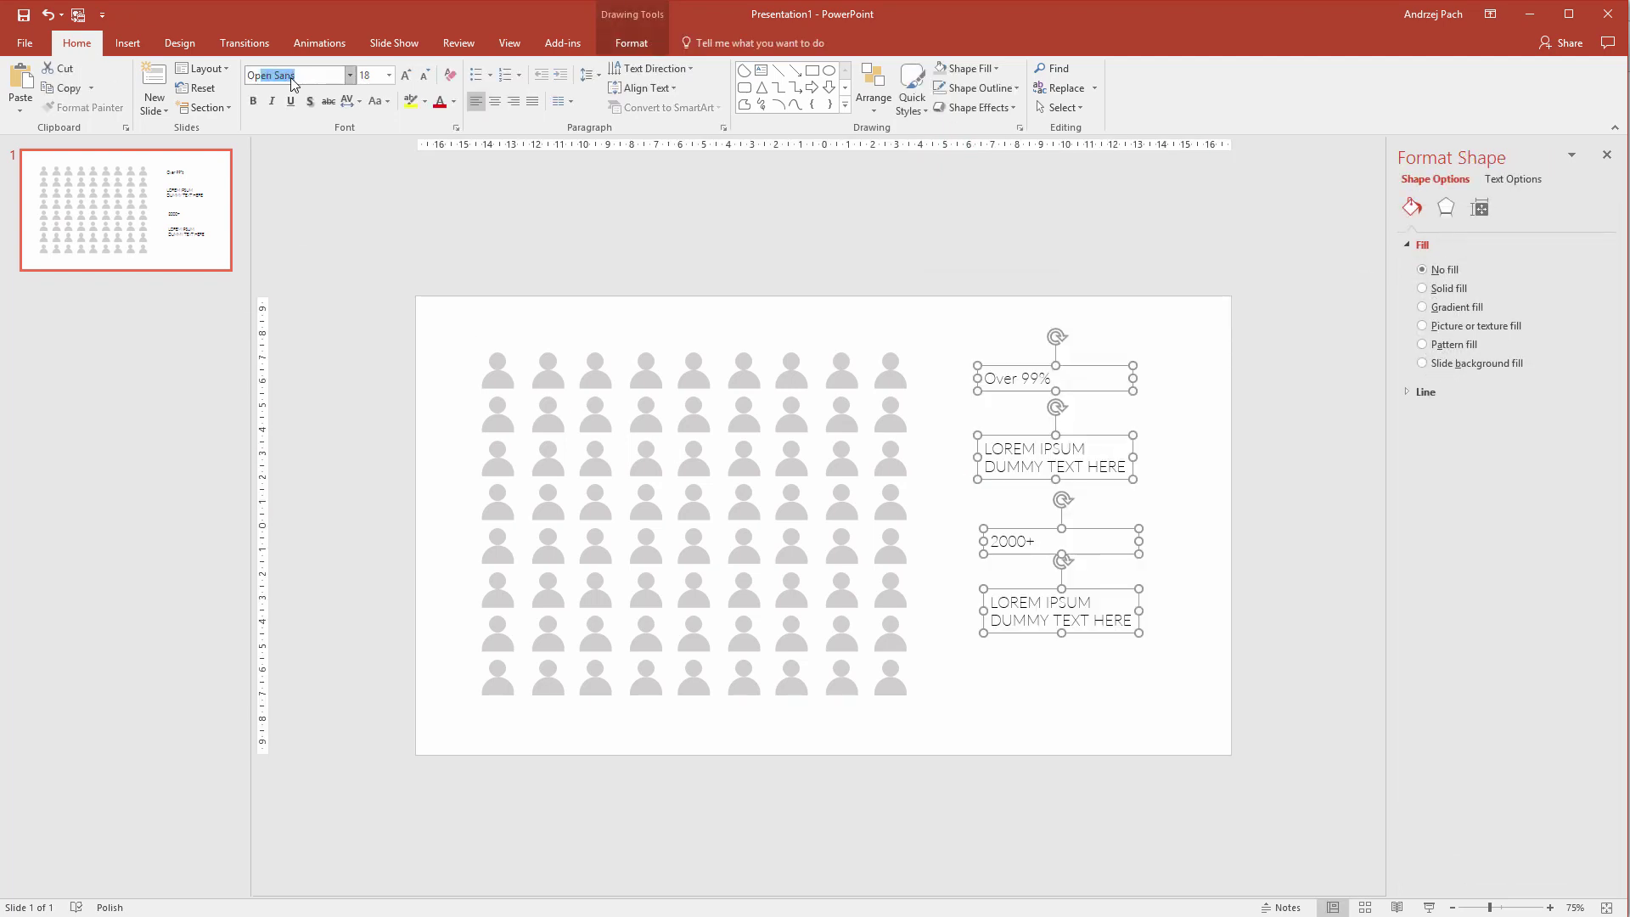
pyautogui.write('Op')
pyautogui.press('Return')
pyautogui.click(1208, 428)
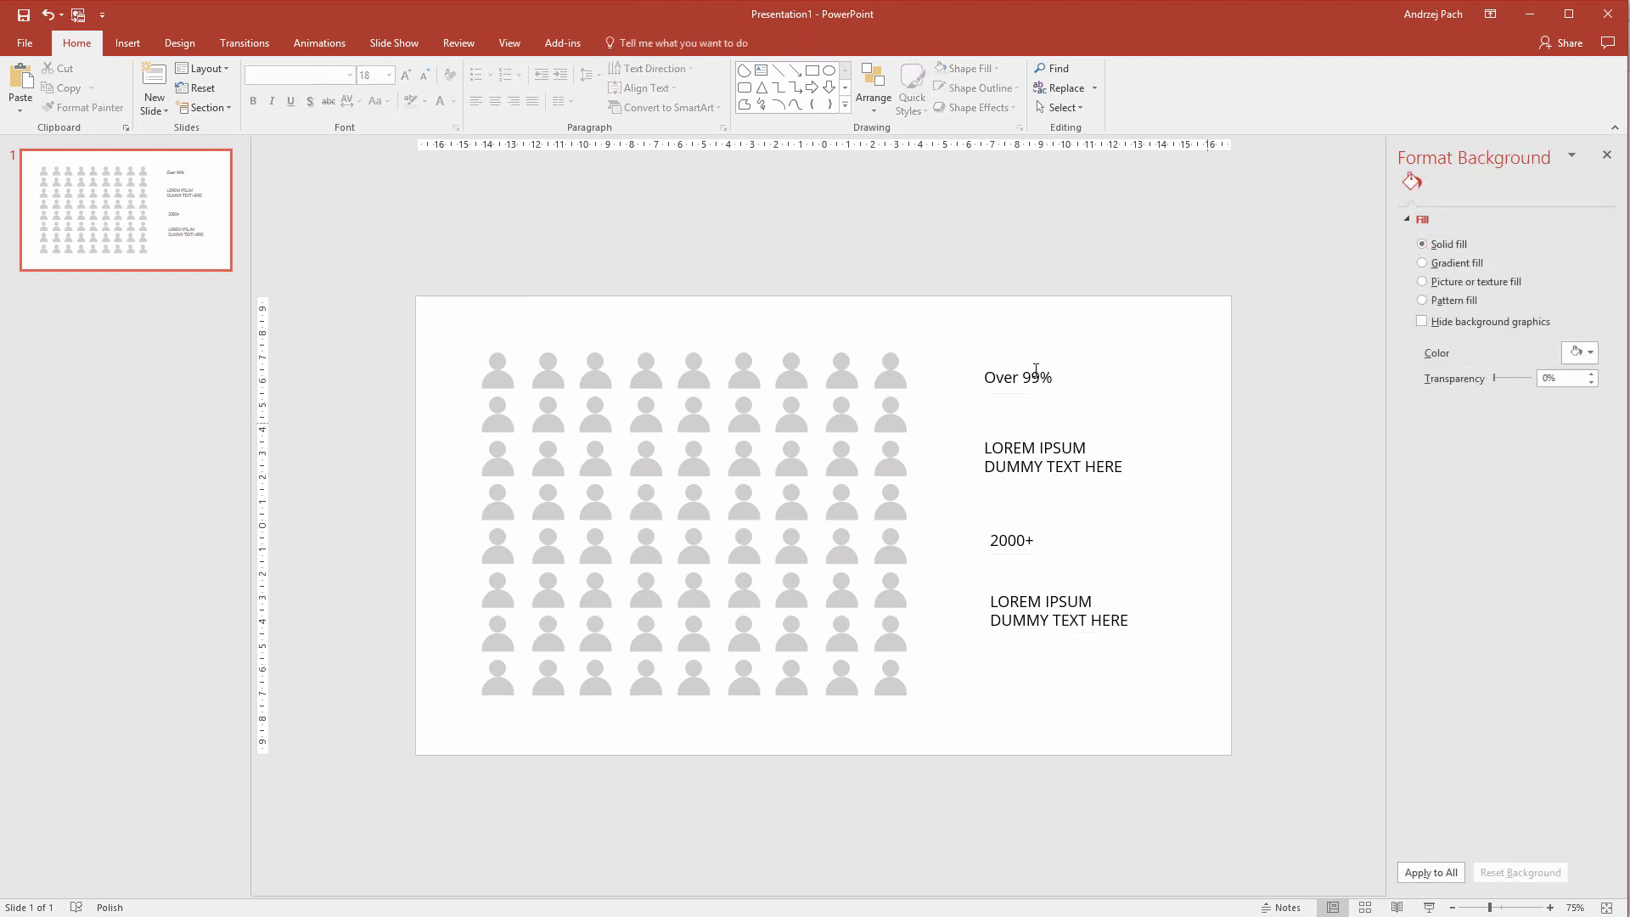
pyautogui.click(1036, 370)
pyautogui.keyDown('shift'); pyautogui.click(1120, 546); pyautogui.keyUp('shift')
pyautogui.click(349, 74)
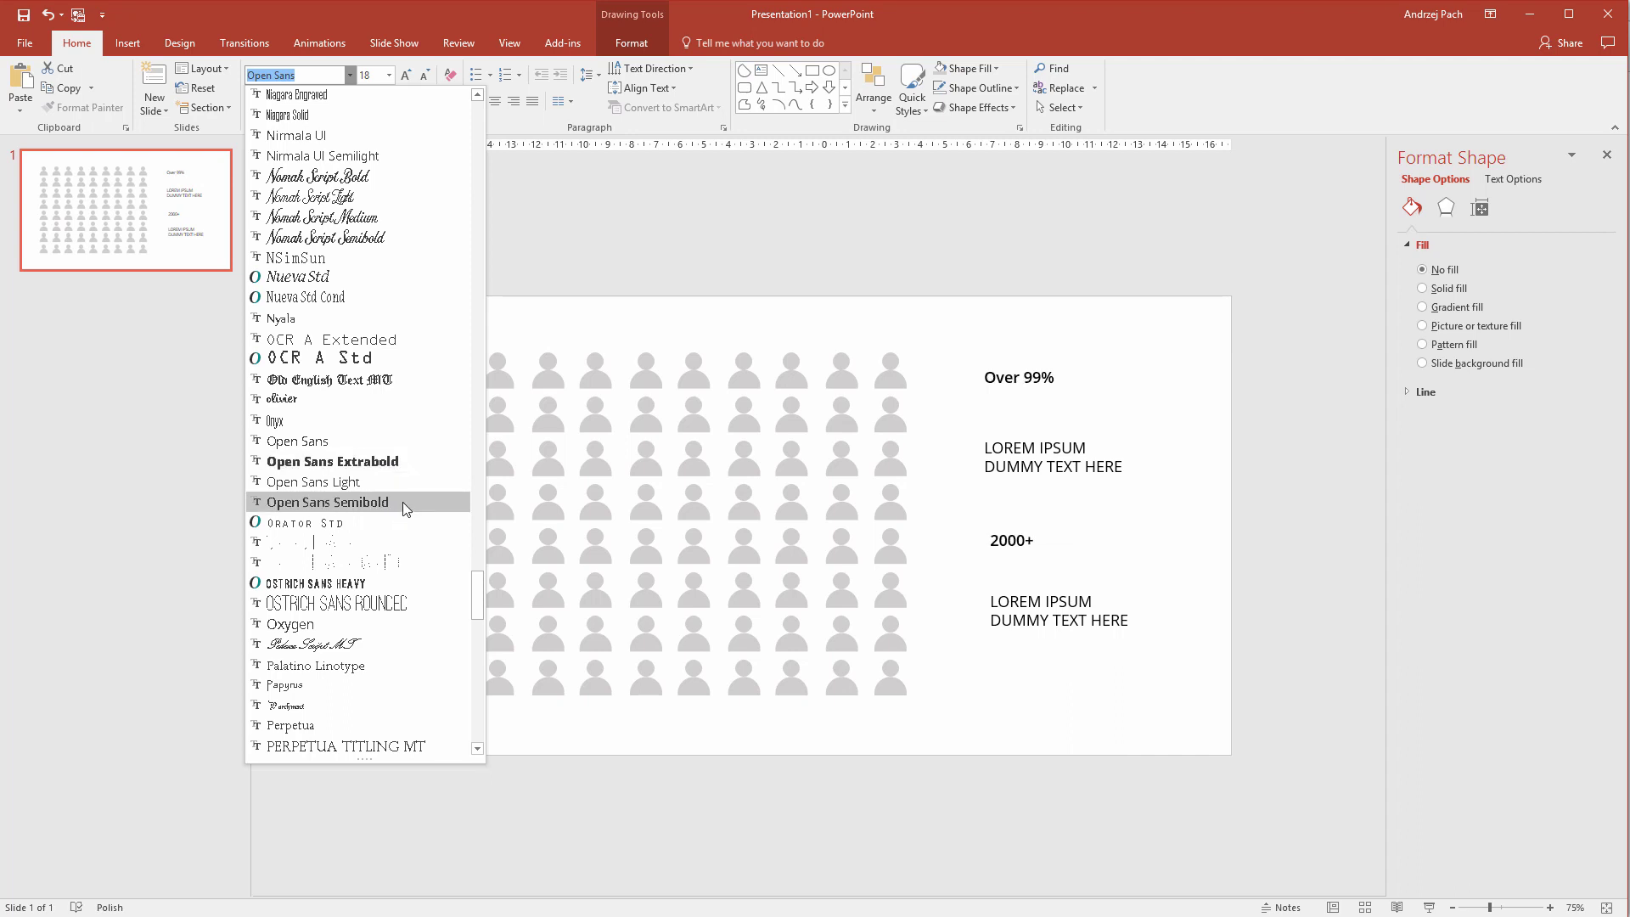
# - Set both figures to Open Sans Extrabold and enlarge them six font-size steps
pyautogui.click(400, 460)
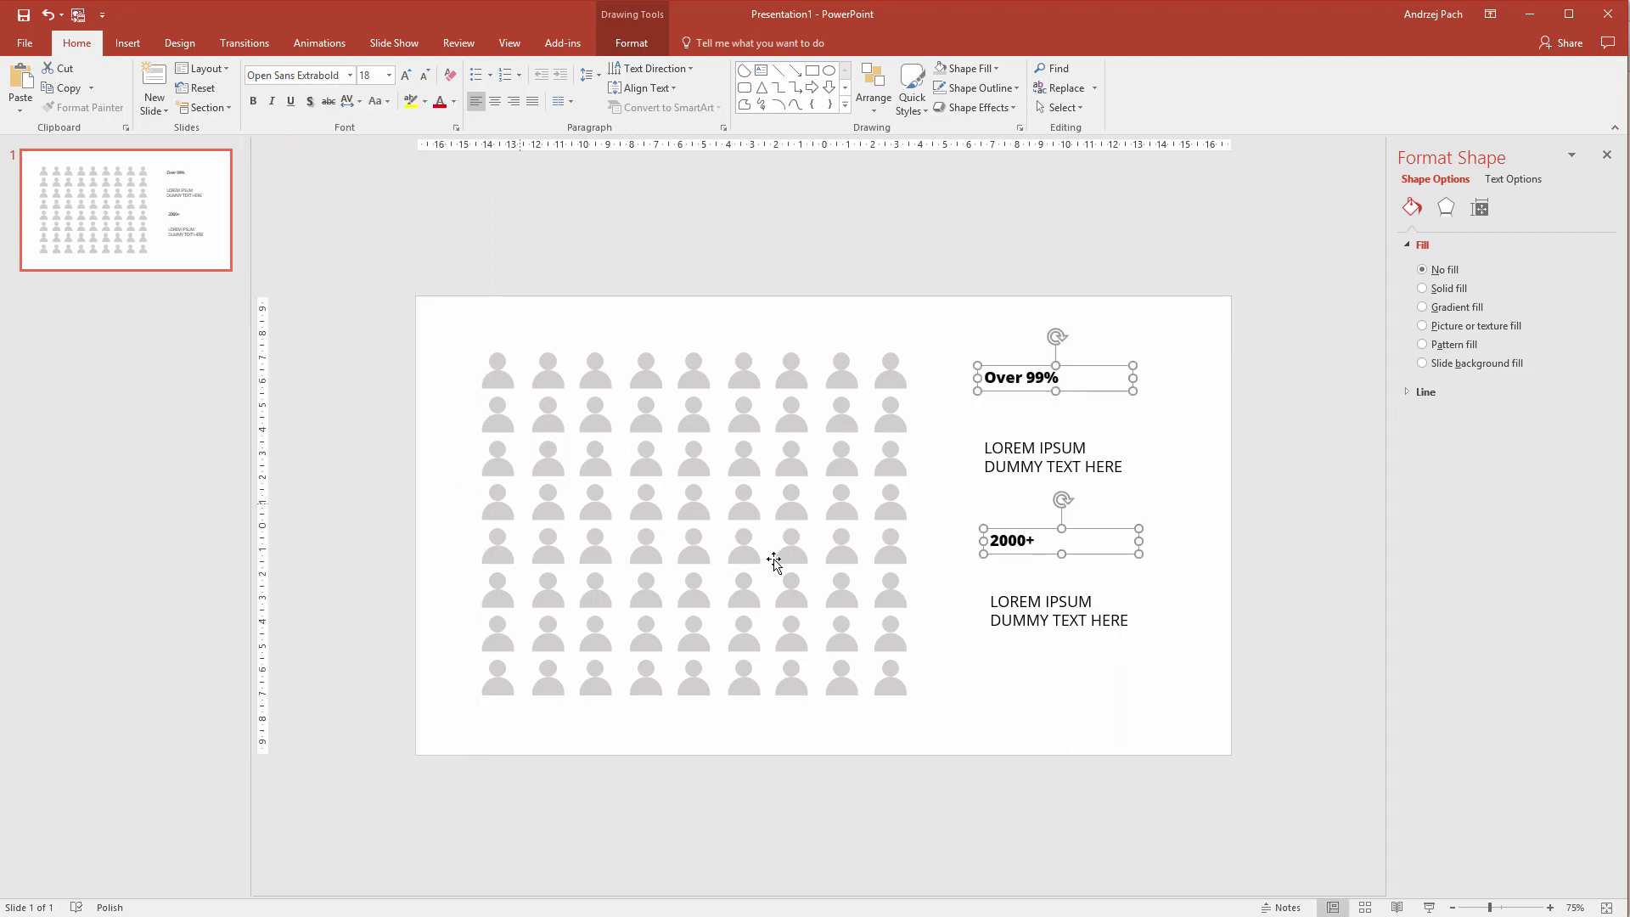
pyautogui.click(405, 76)
pyautogui.click(405, 75)
pyautogui.click(405, 76)
pyautogui.click(405, 75)
pyautogui.click(404, 76)
pyautogui.click(404, 76)
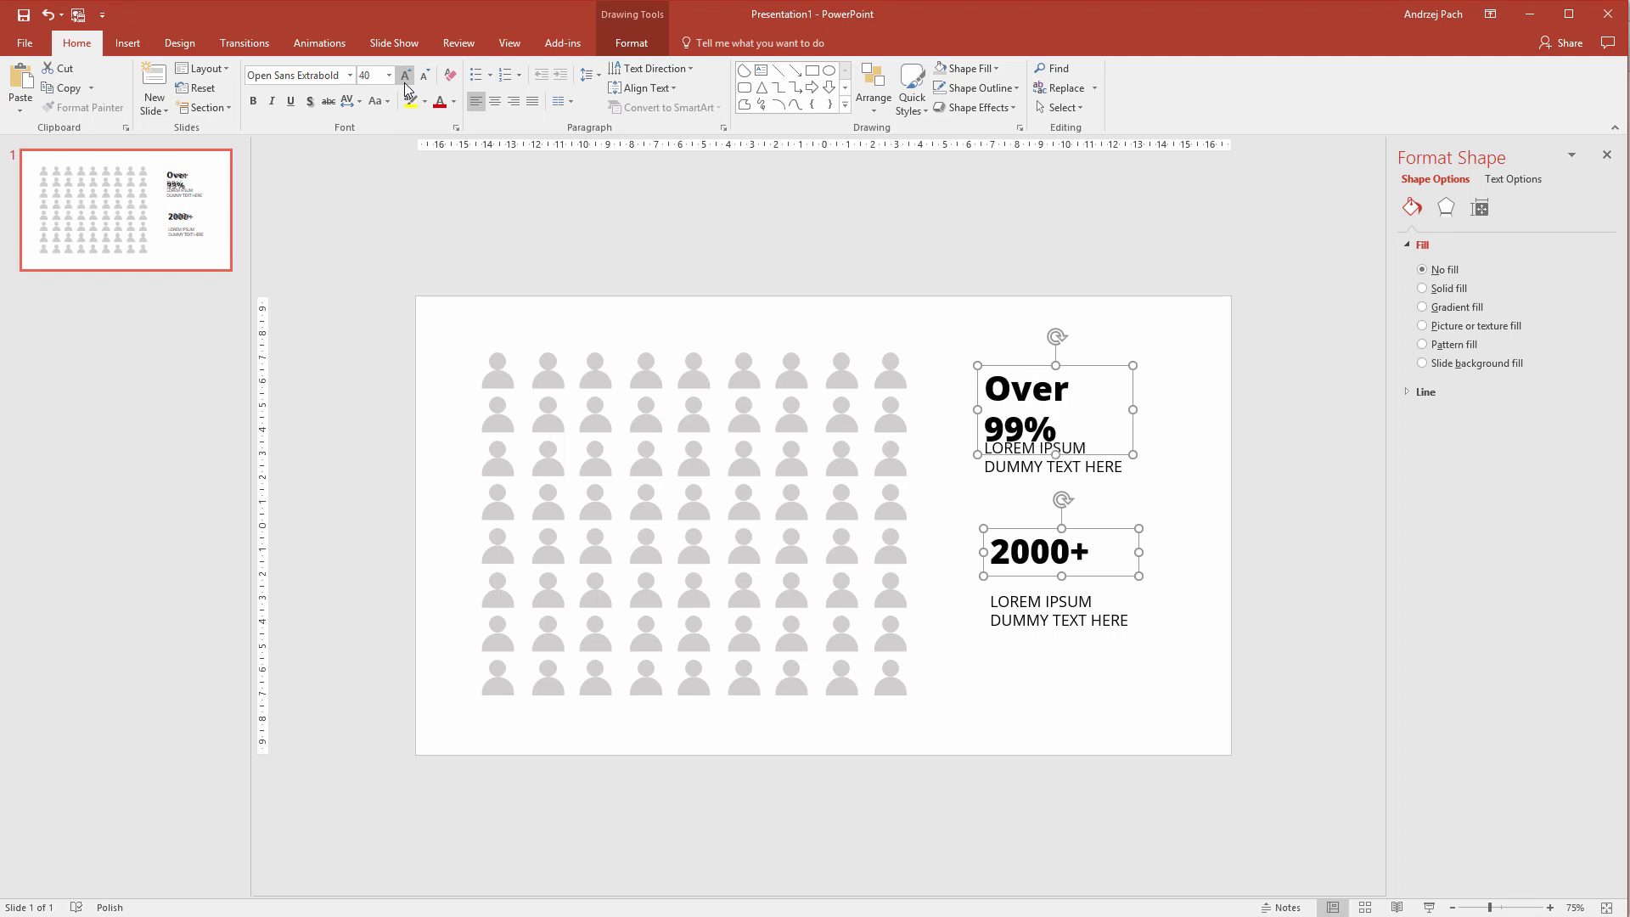
pyautogui.click(404, 75)
pyautogui.click(405, 76)
pyautogui.click(405, 75)
# - Delete 'Over' from the top box, nudge the 99% box, and enlarge both figures once more
pyautogui.moveTo(1099, 395); pyautogui.dragTo(942, 377)
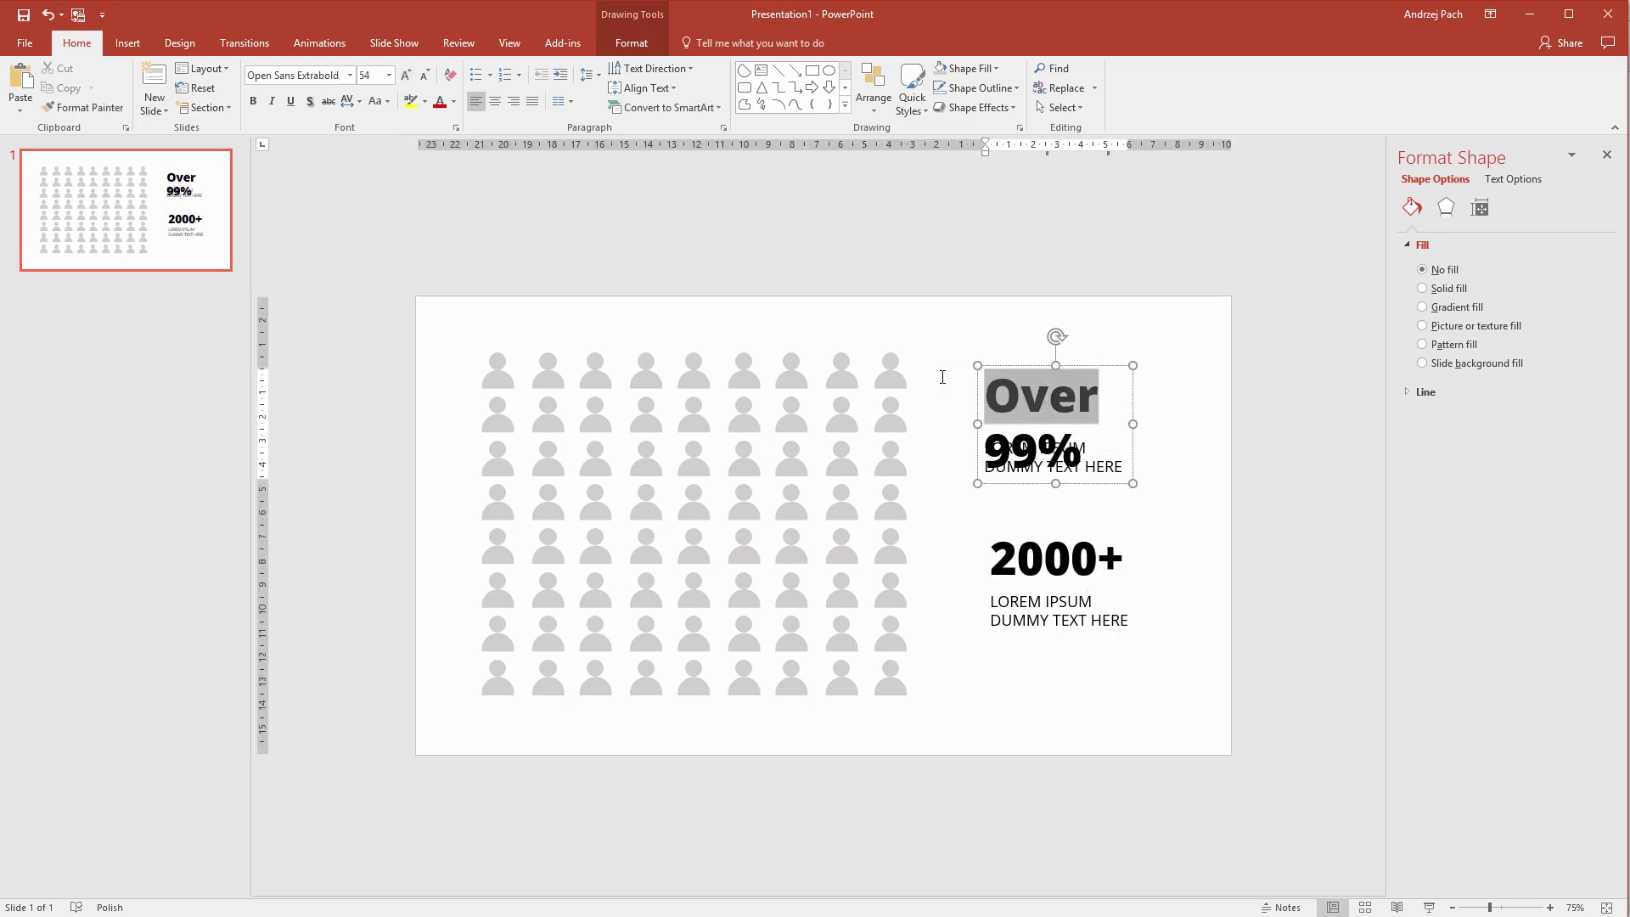
pyautogui.press('BackSpace')
pyautogui.doubleClick(1070, 367)
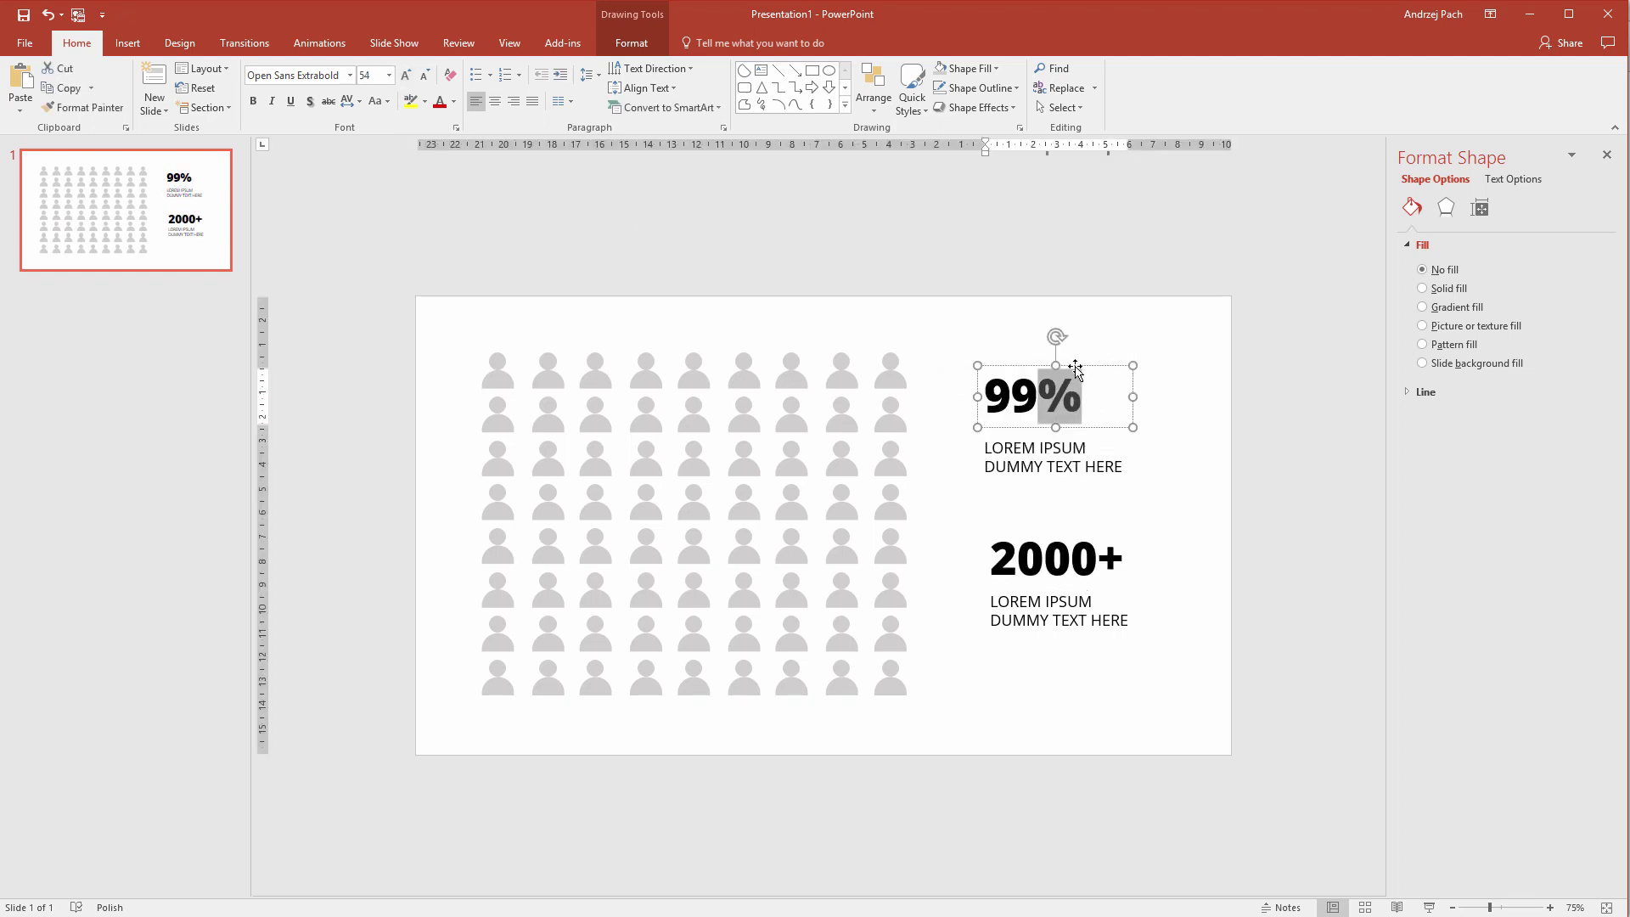
pyautogui.moveTo(1074, 371); pyautogui.dragTo(1077, 368)
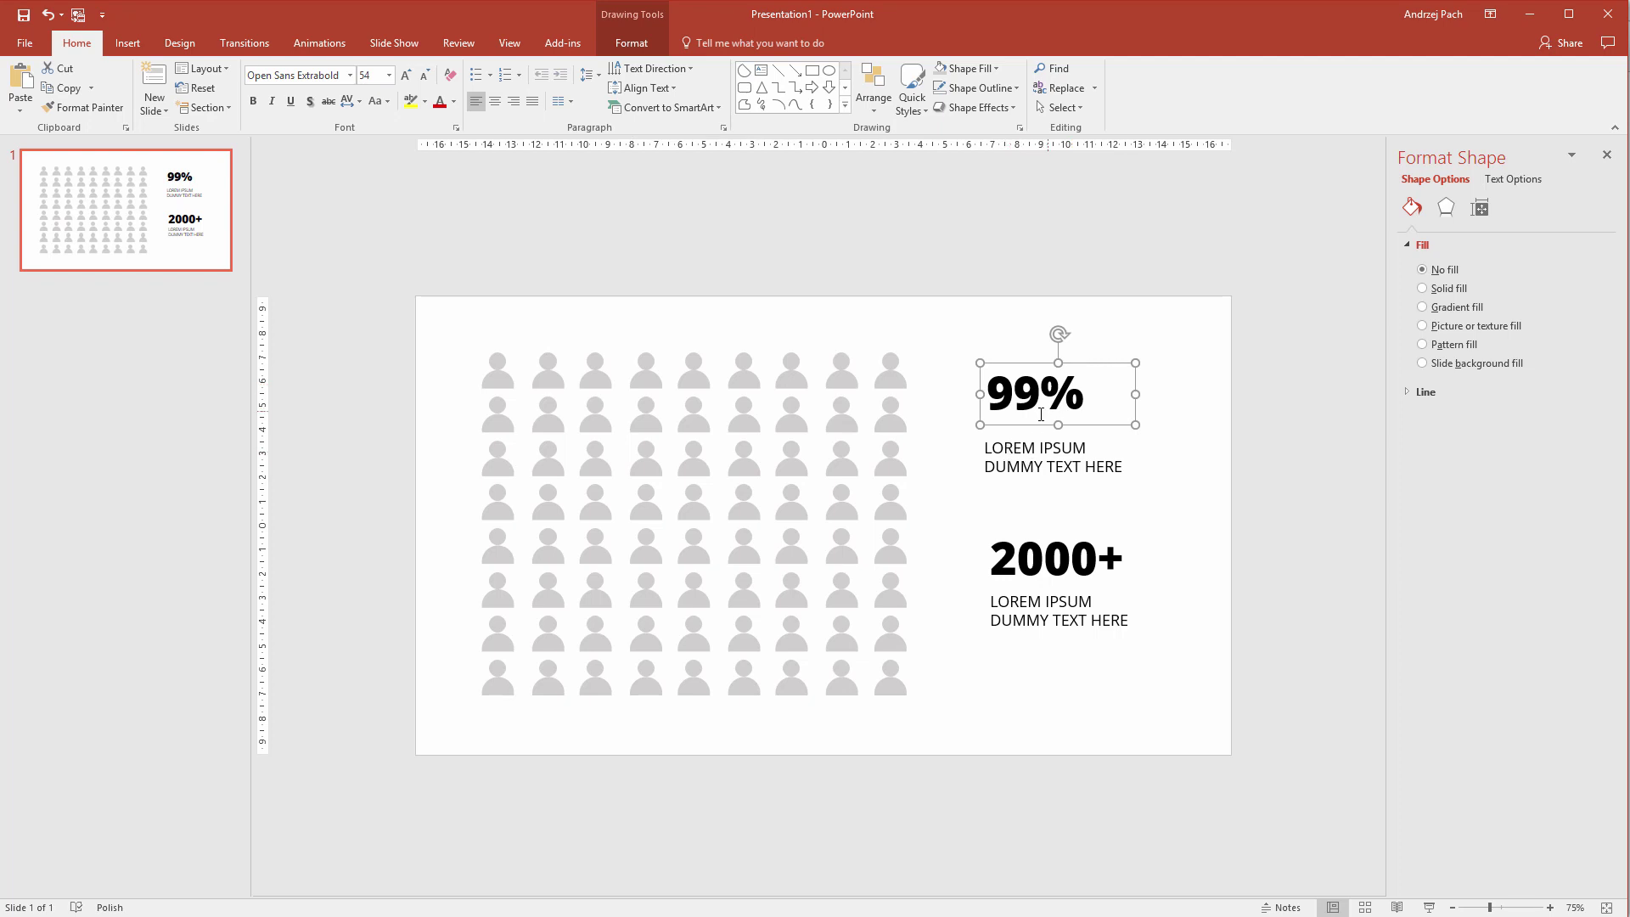
pyautogui.keyDown('shift'); pyautogui.click(1034, 525); pyautogui.keyUp('shift')
pyautogui.click(404, 76)
# - Widen the 2000+ box so the figure fits on one line
pyautogui.click(1121, 368)
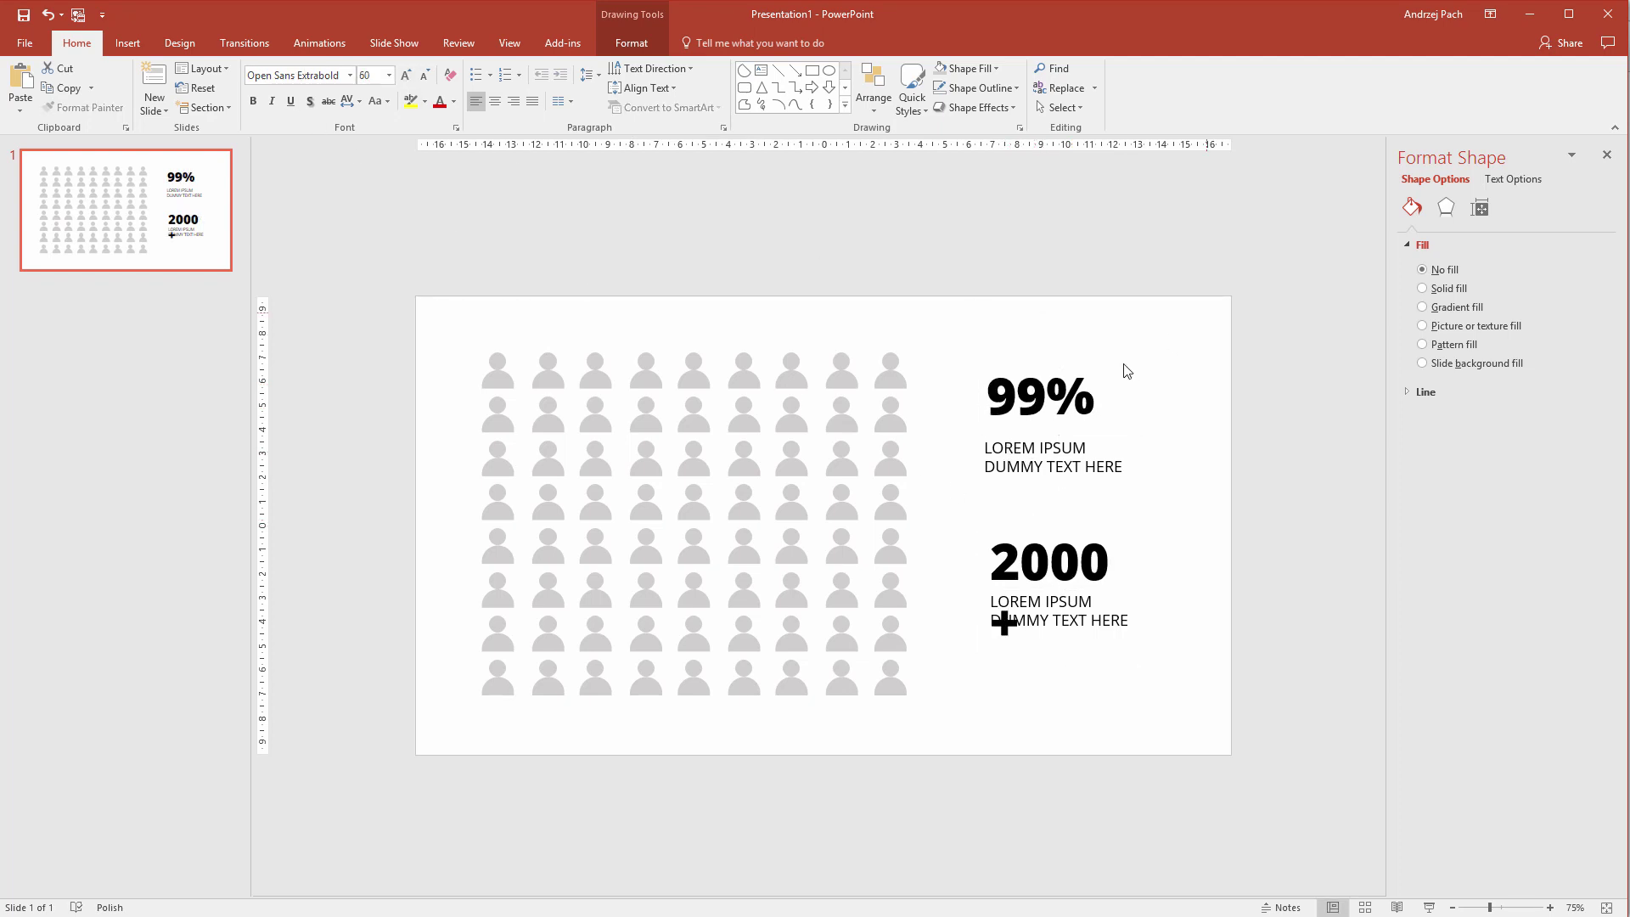
pyautogui.click(1110, 586)
pyautogui.moveTo(1135, 599); pyautogui.dragTo(1172, 592)
# - Enlarge 99% to 80 pt, widen its box to one line, and reposition it
pyautogui.click(1049, 360)
pyautogui.moveTo(1049, 360); pyautogui.dragTo(1044, 343)
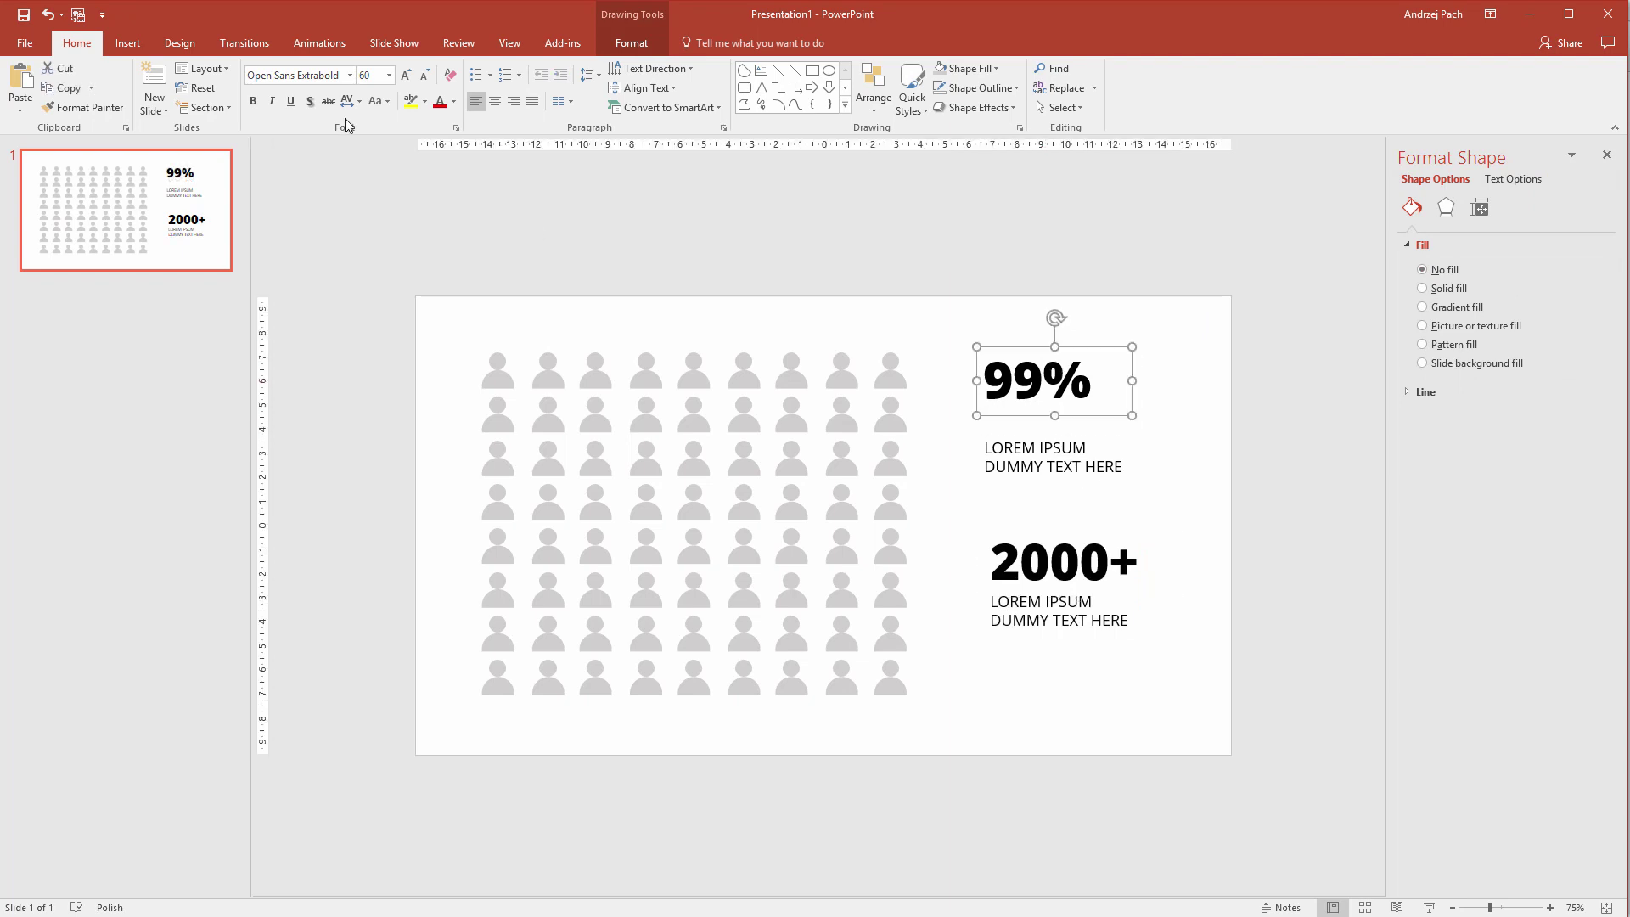
pyautogui.click(406, 74)
pyautogui.click(405, 74)
pyautogui.click(406, 74)
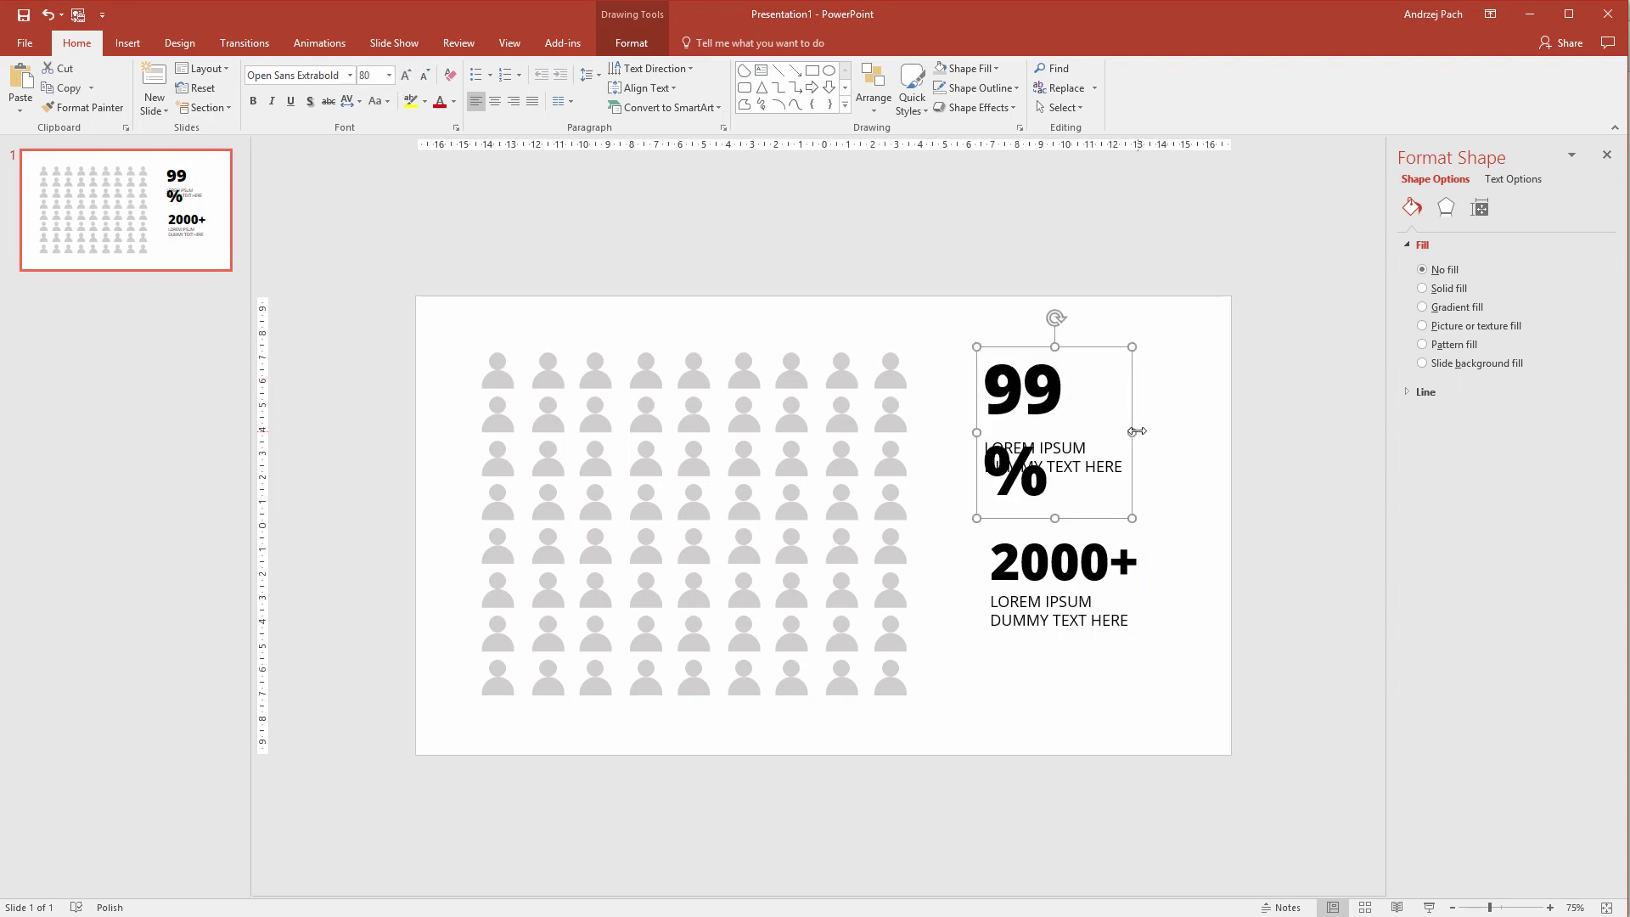
pyautogui.moveTo(1136, 431); pyautogui.dragTo(1168, 433)
pyautogui.moveTo(1023, 348); pyautogui.dragTo(1029, 355)
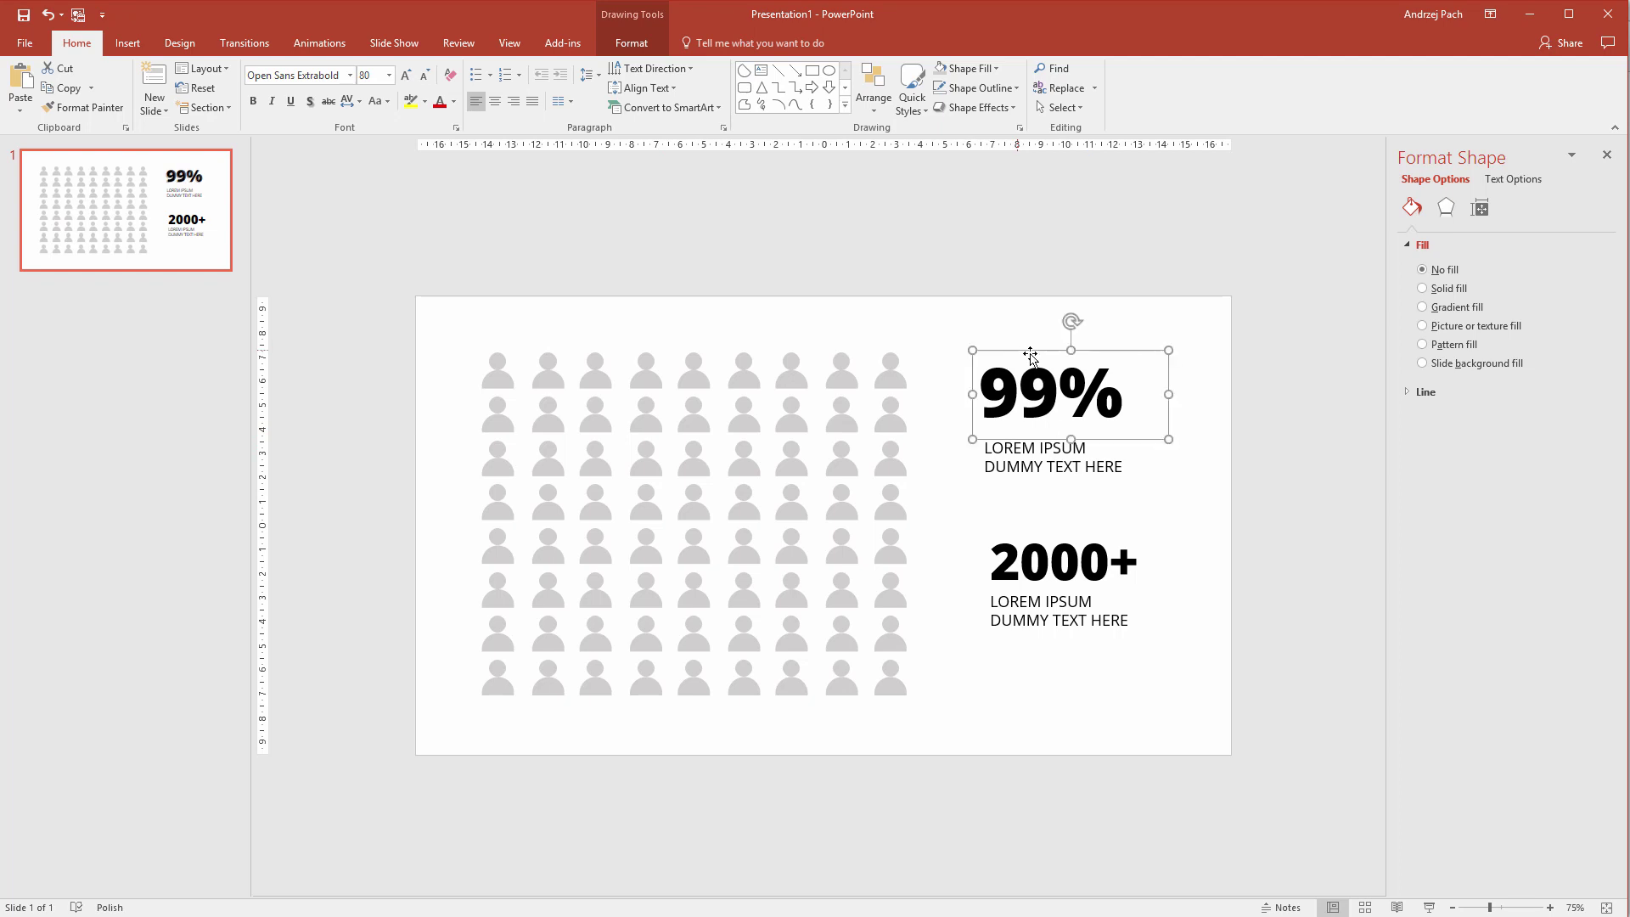
pyautogui.click(454, 102)
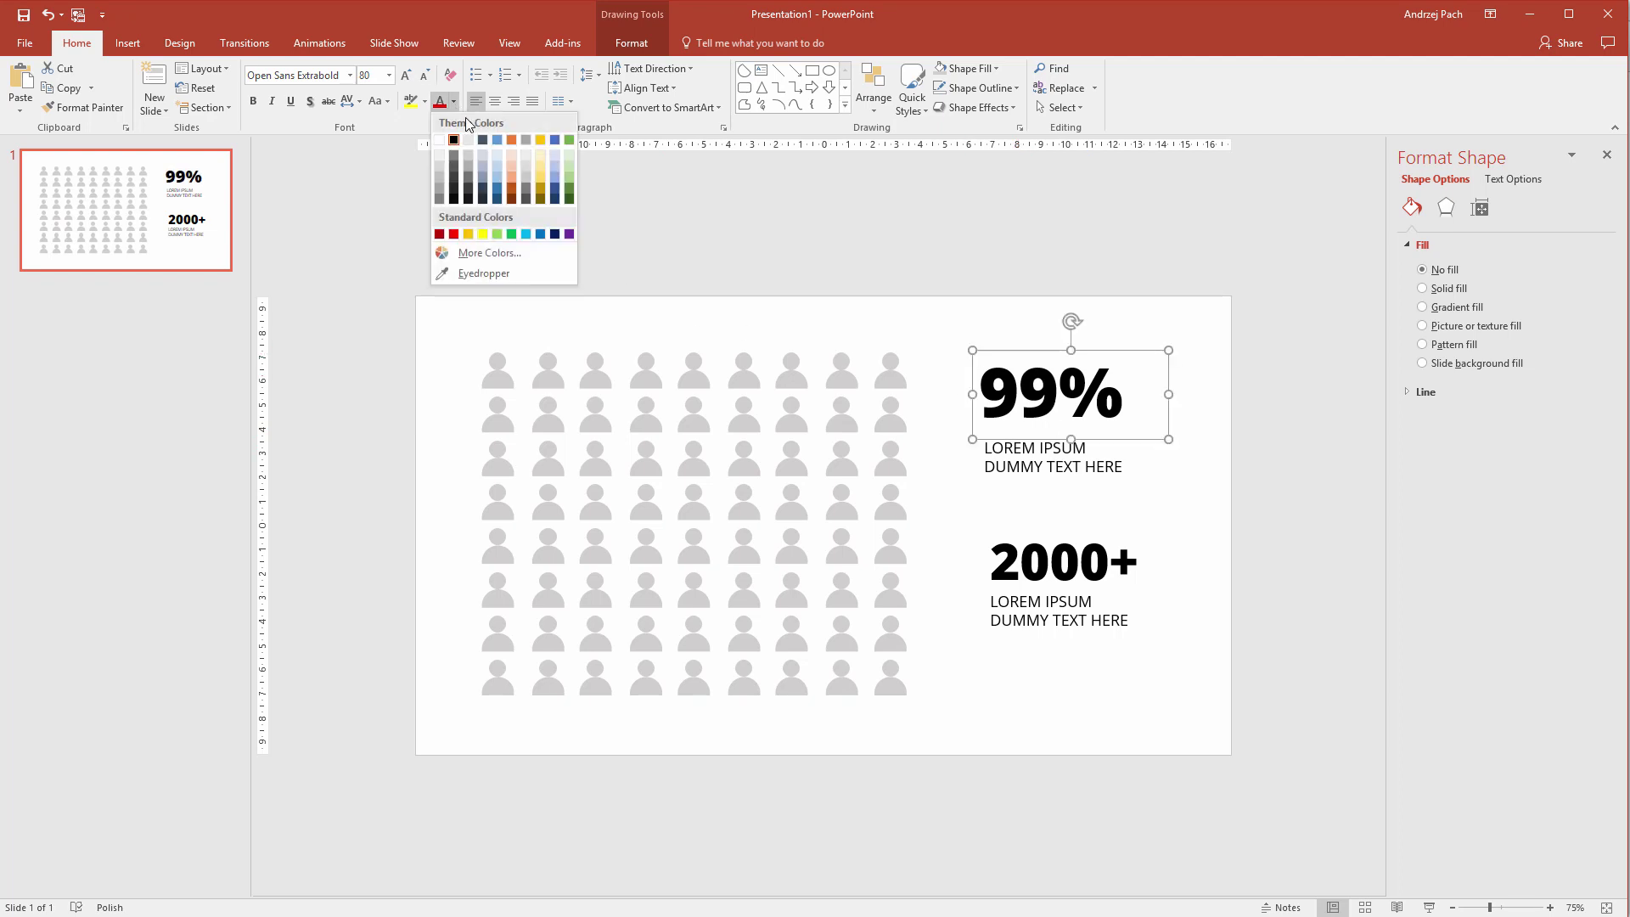
pyautogui.click(518, 258)
# - Color the 99% figure a custom green
pyautogui.moveTo(792, 309); pyautogui.dragTo(648, 320)
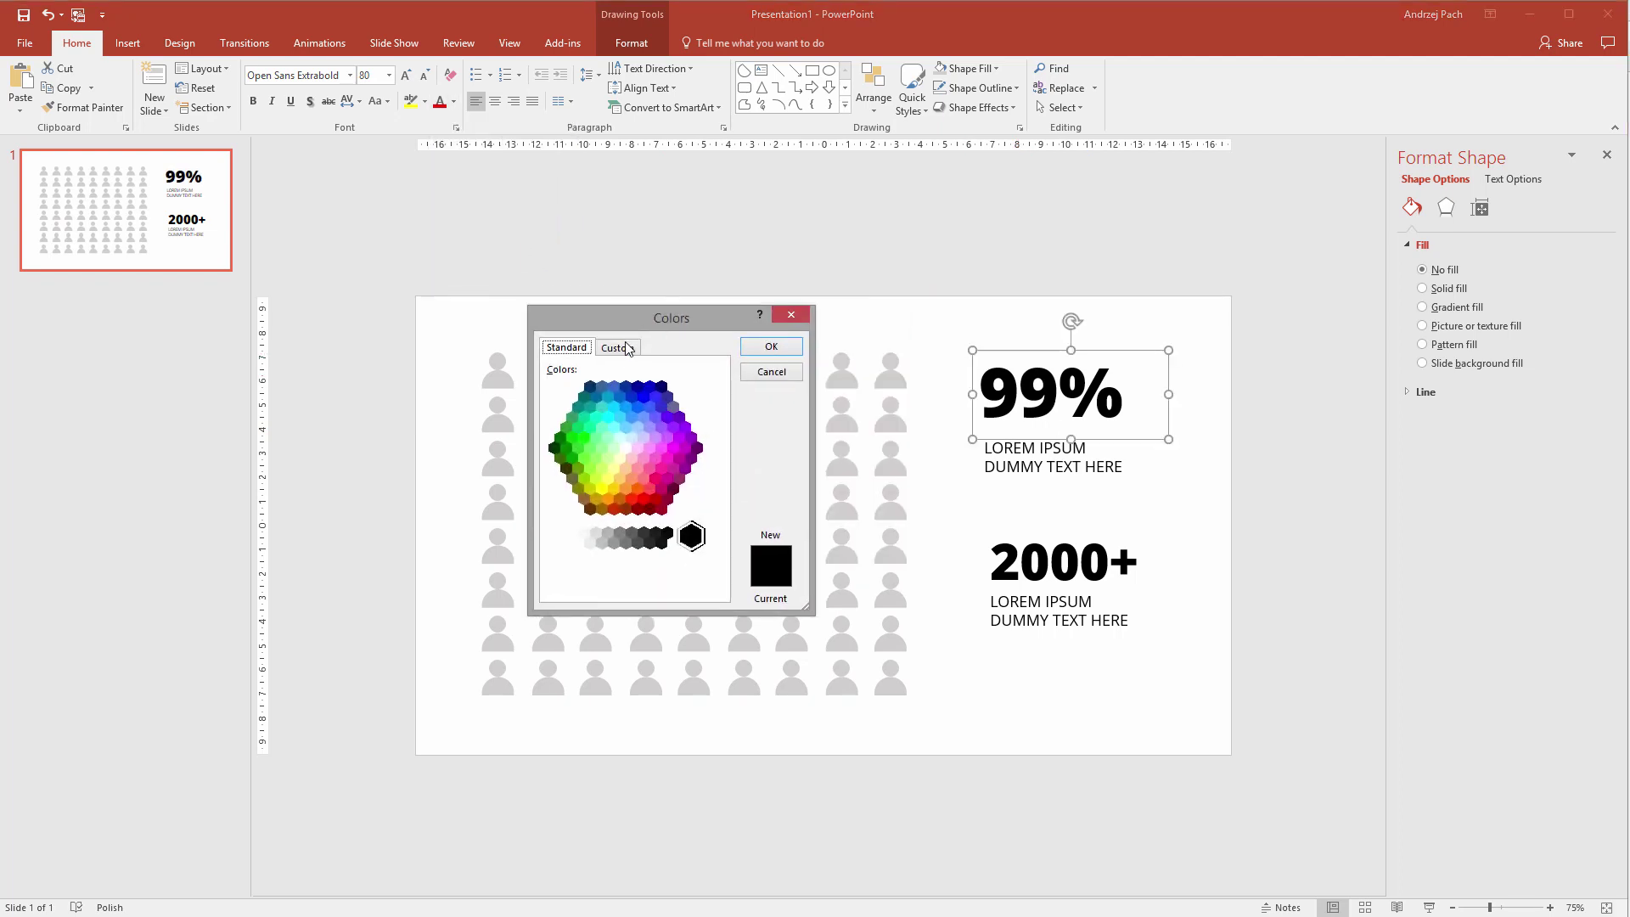
pyautogui.click(618, 347)
pyautogui.click(589, 417)
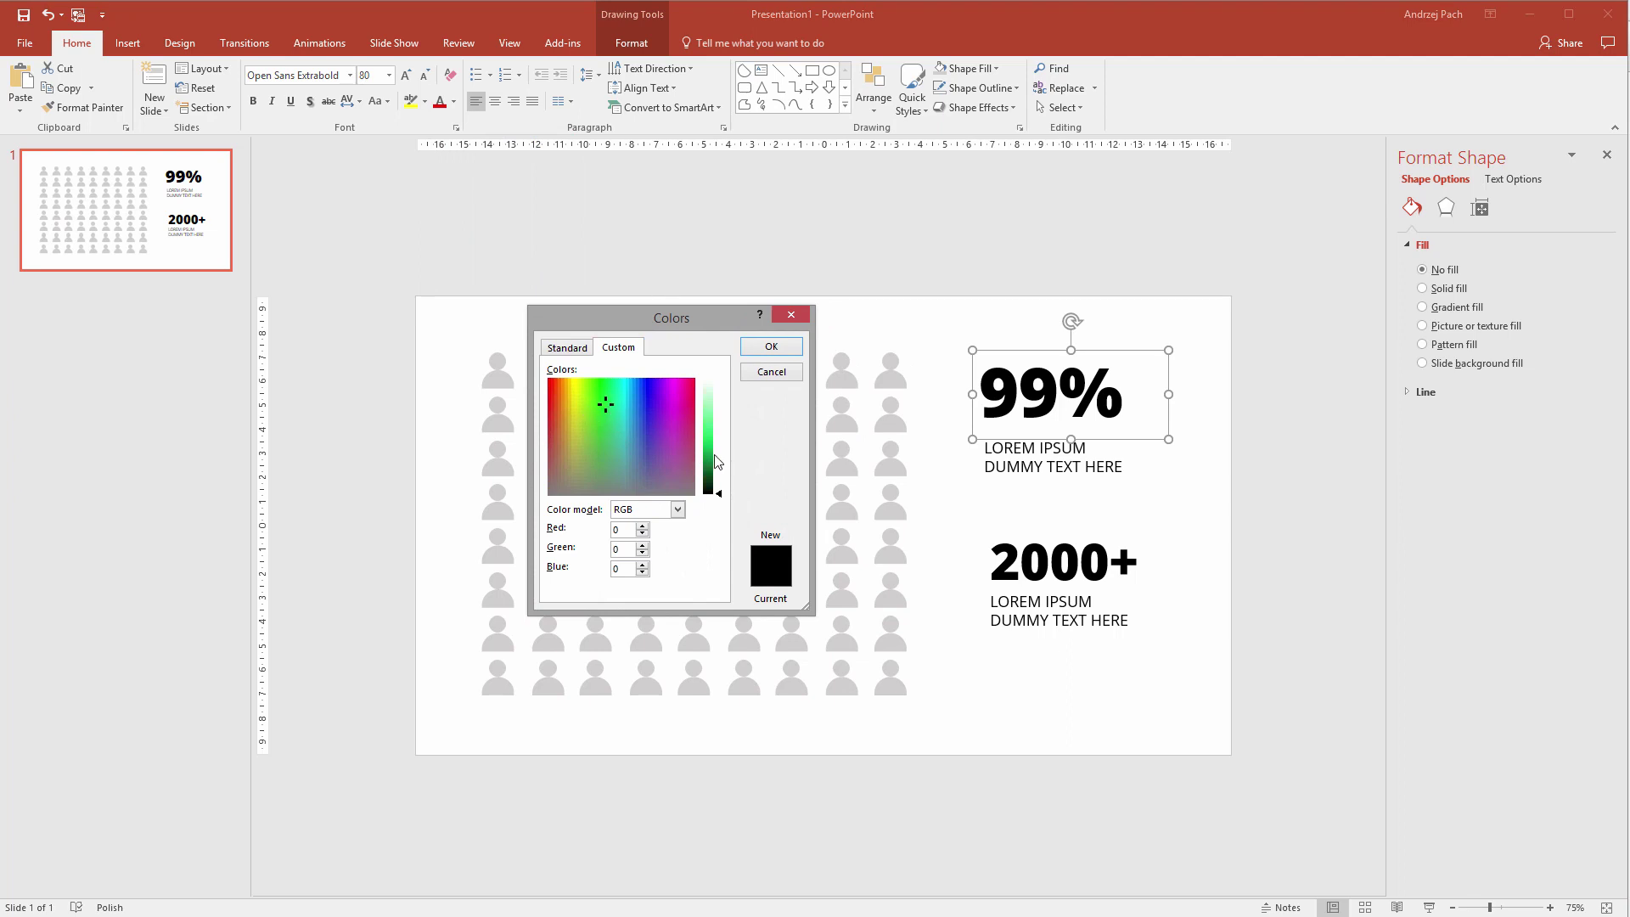
pyautogui.click(715, 461)
pyautogui.click(771, 346)
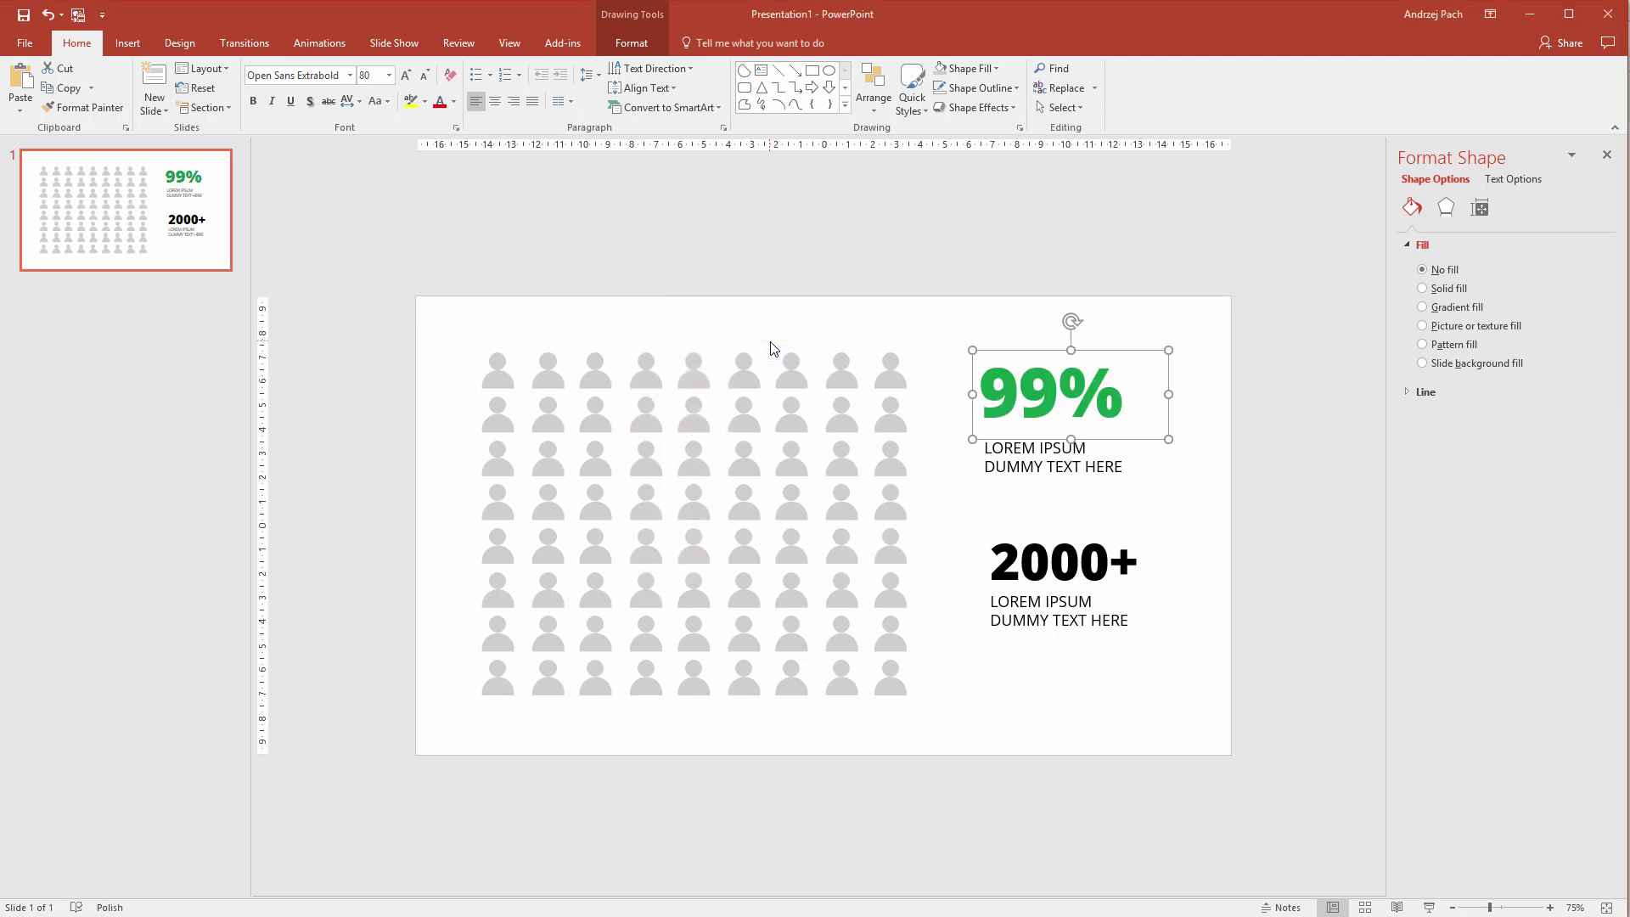
# - Color the 2000+ figure a custom light blue (RGB 63, 193, 251)
pyautogui.click(1009, 527)
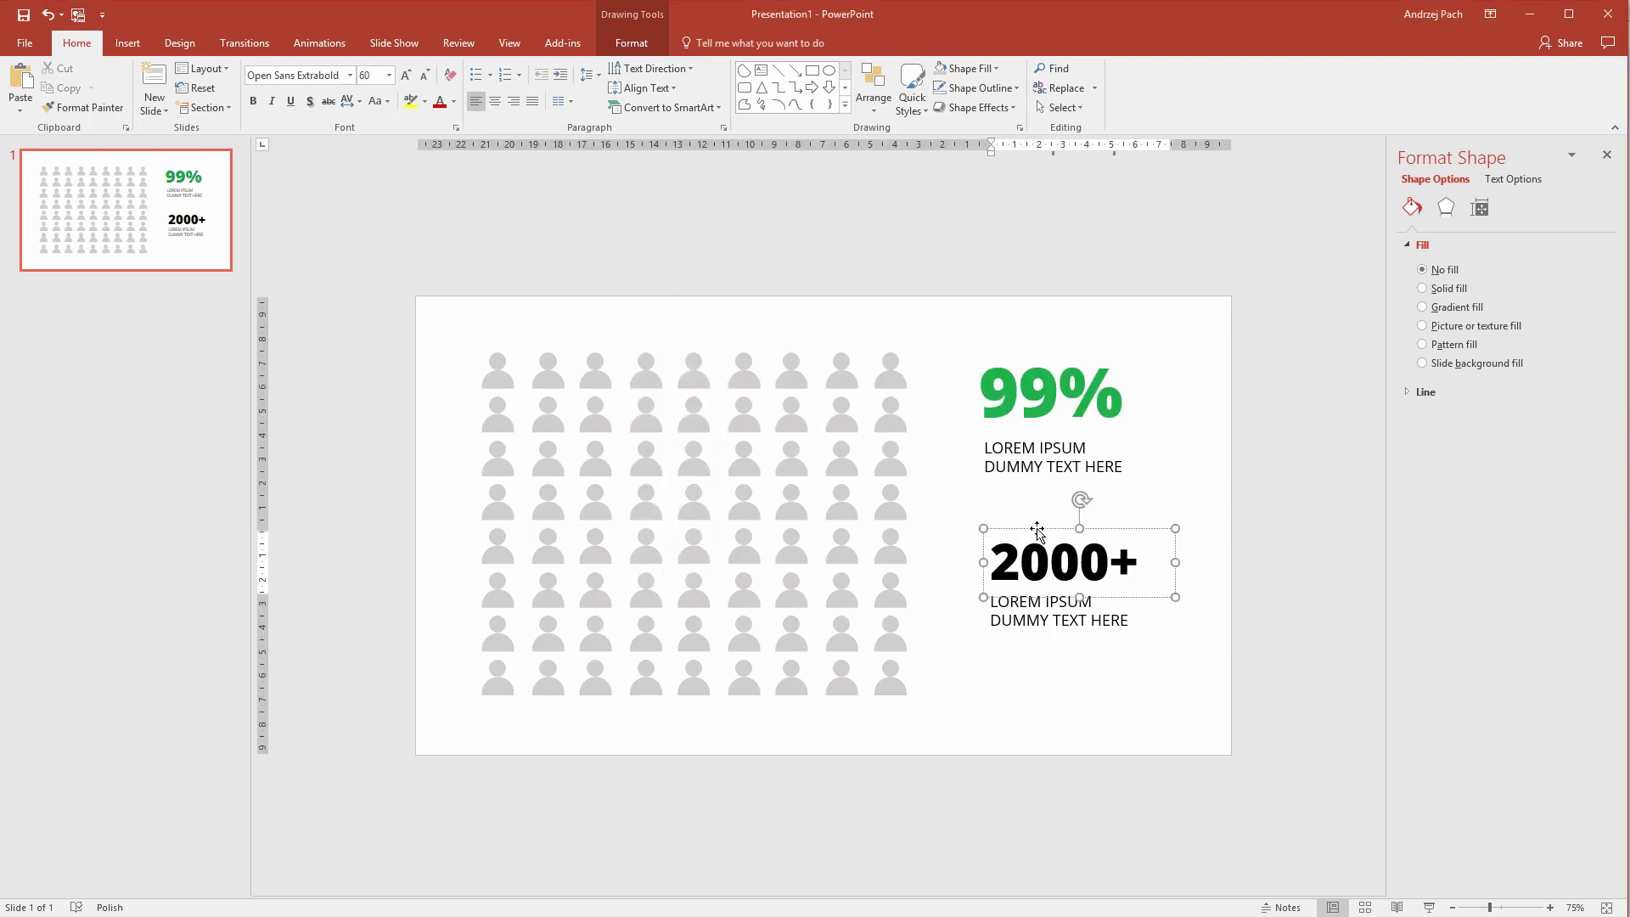
pyautogui.click(430, 100)
pyautogui.click(456, 101)
pyautogui.click(511, 282)
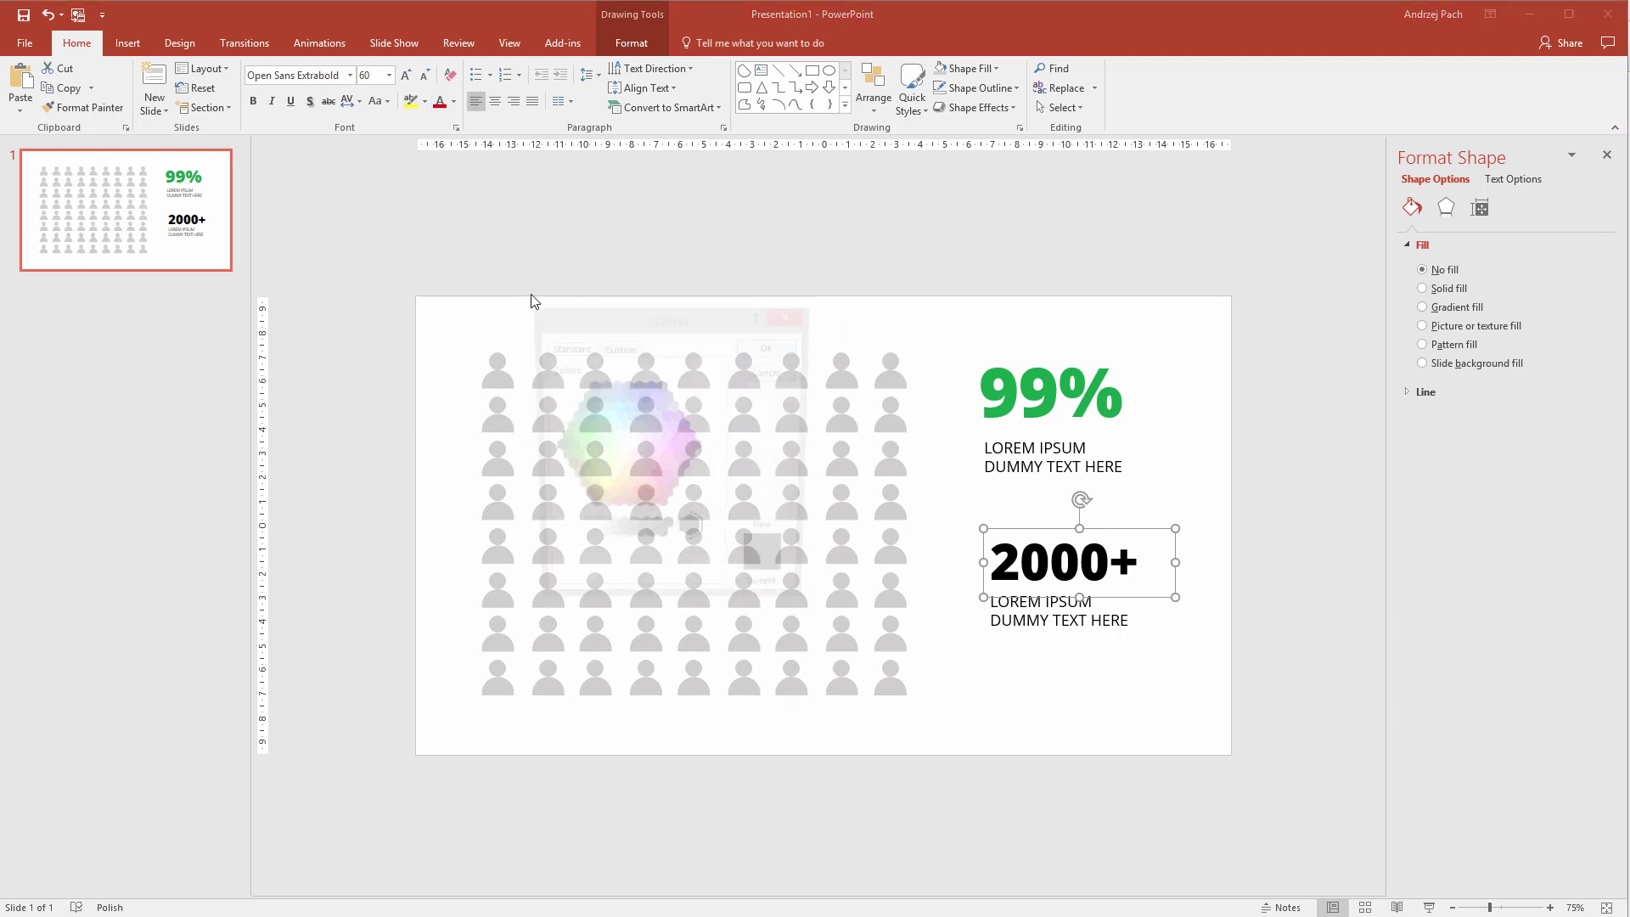
pyautogui.click(618, 347)
pyautogui.moveTo(614, 419); pyautogui.dragTo(629, 409)
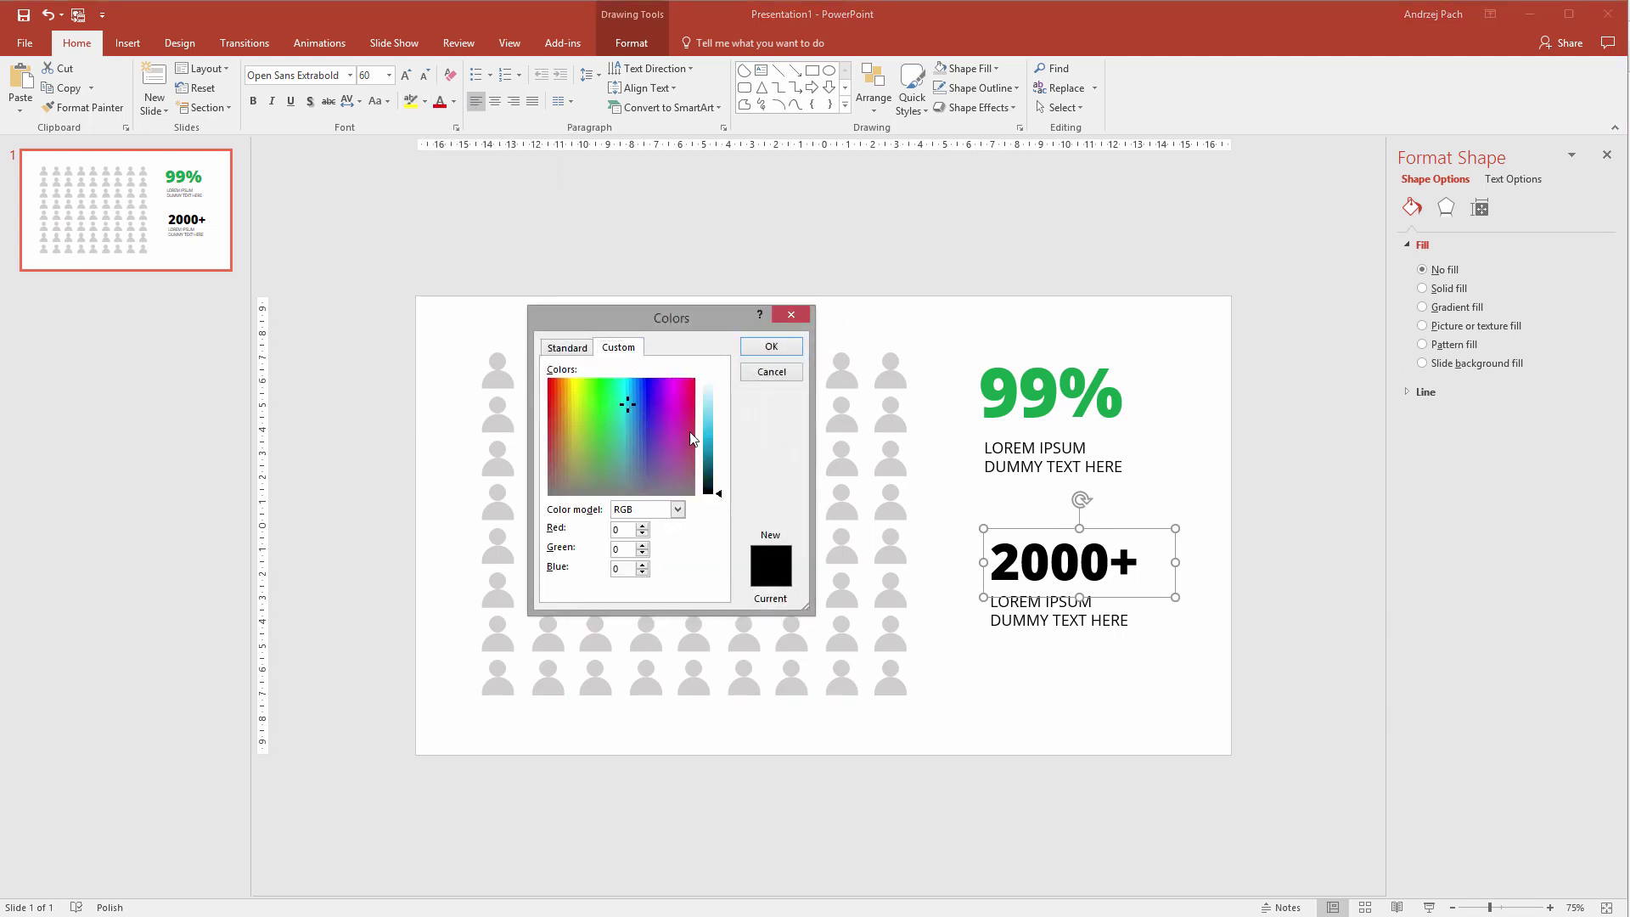
pyautogui.moveTo(715, 459); pyautogui.dragTo(720, 458)
pyautogui.scroll(10, 638, 387)
pyautogui.click(744, 350)
pyautogui.click(1171, 669)
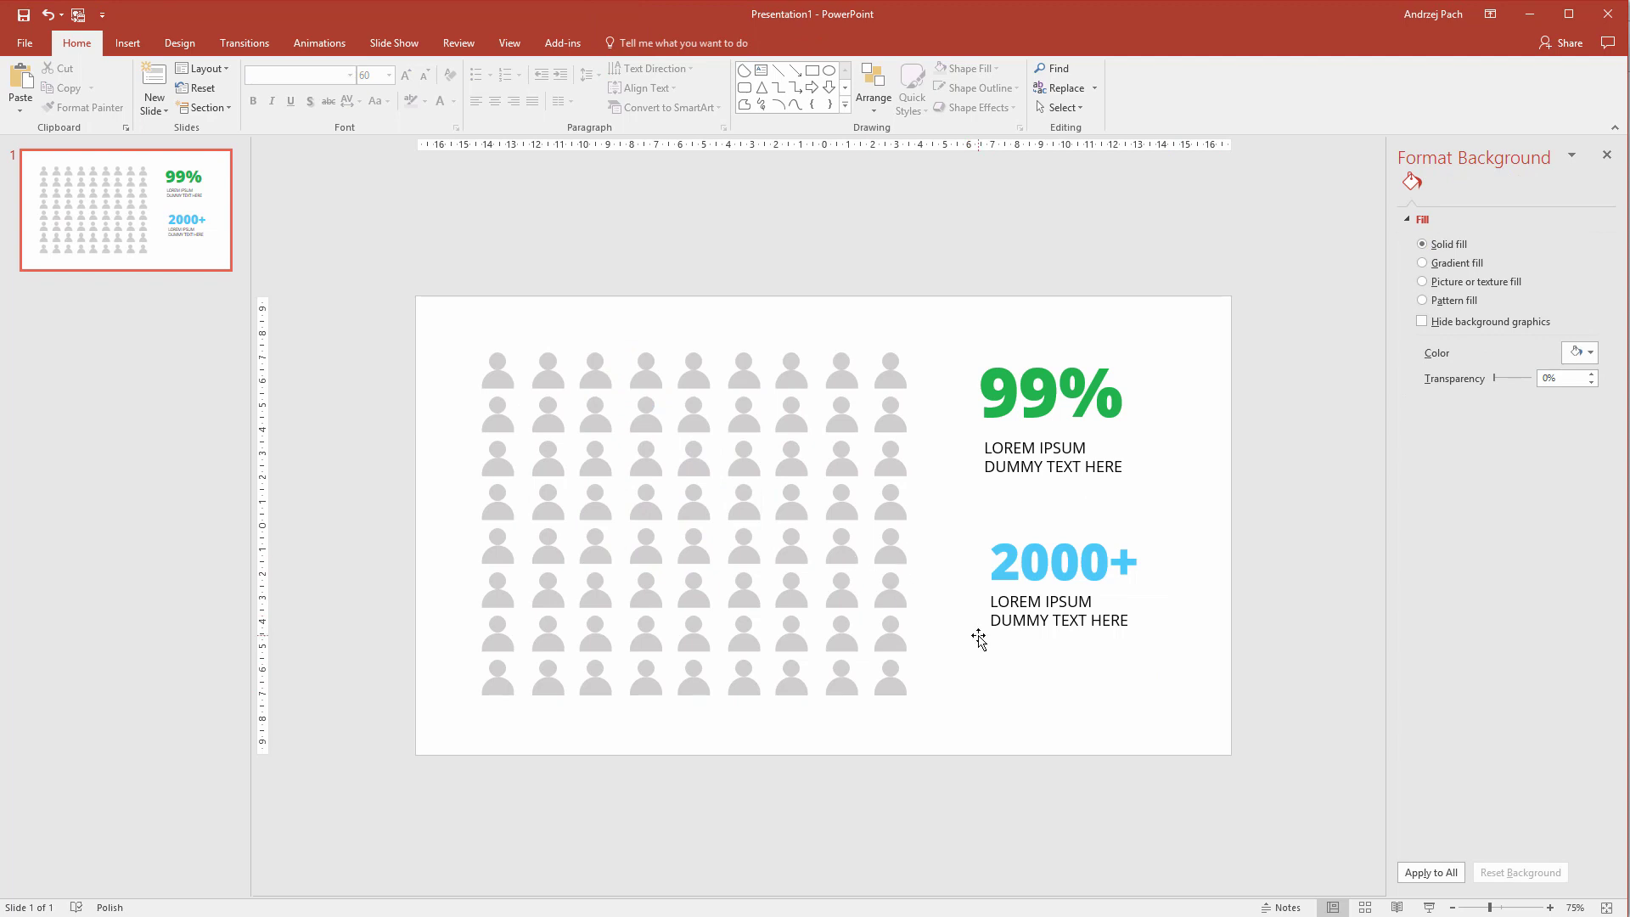
# - Fill a right-column person icon light blue and draw a line from it toward 2000+
pyautogui.click(888, 589)
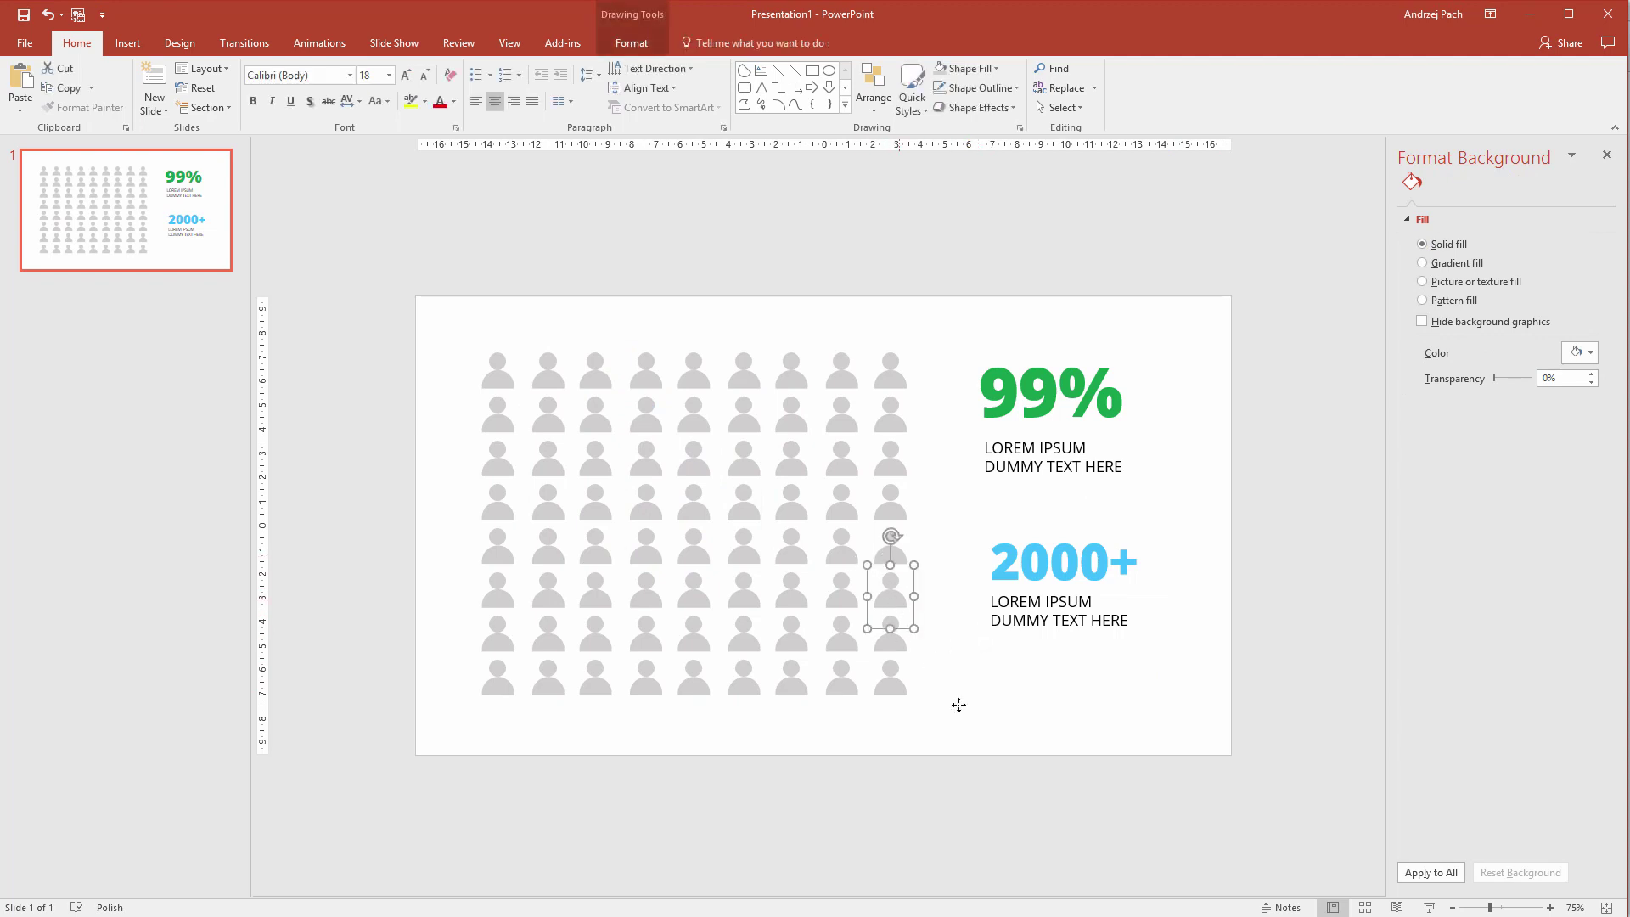
pyautogui.click(631, 42)
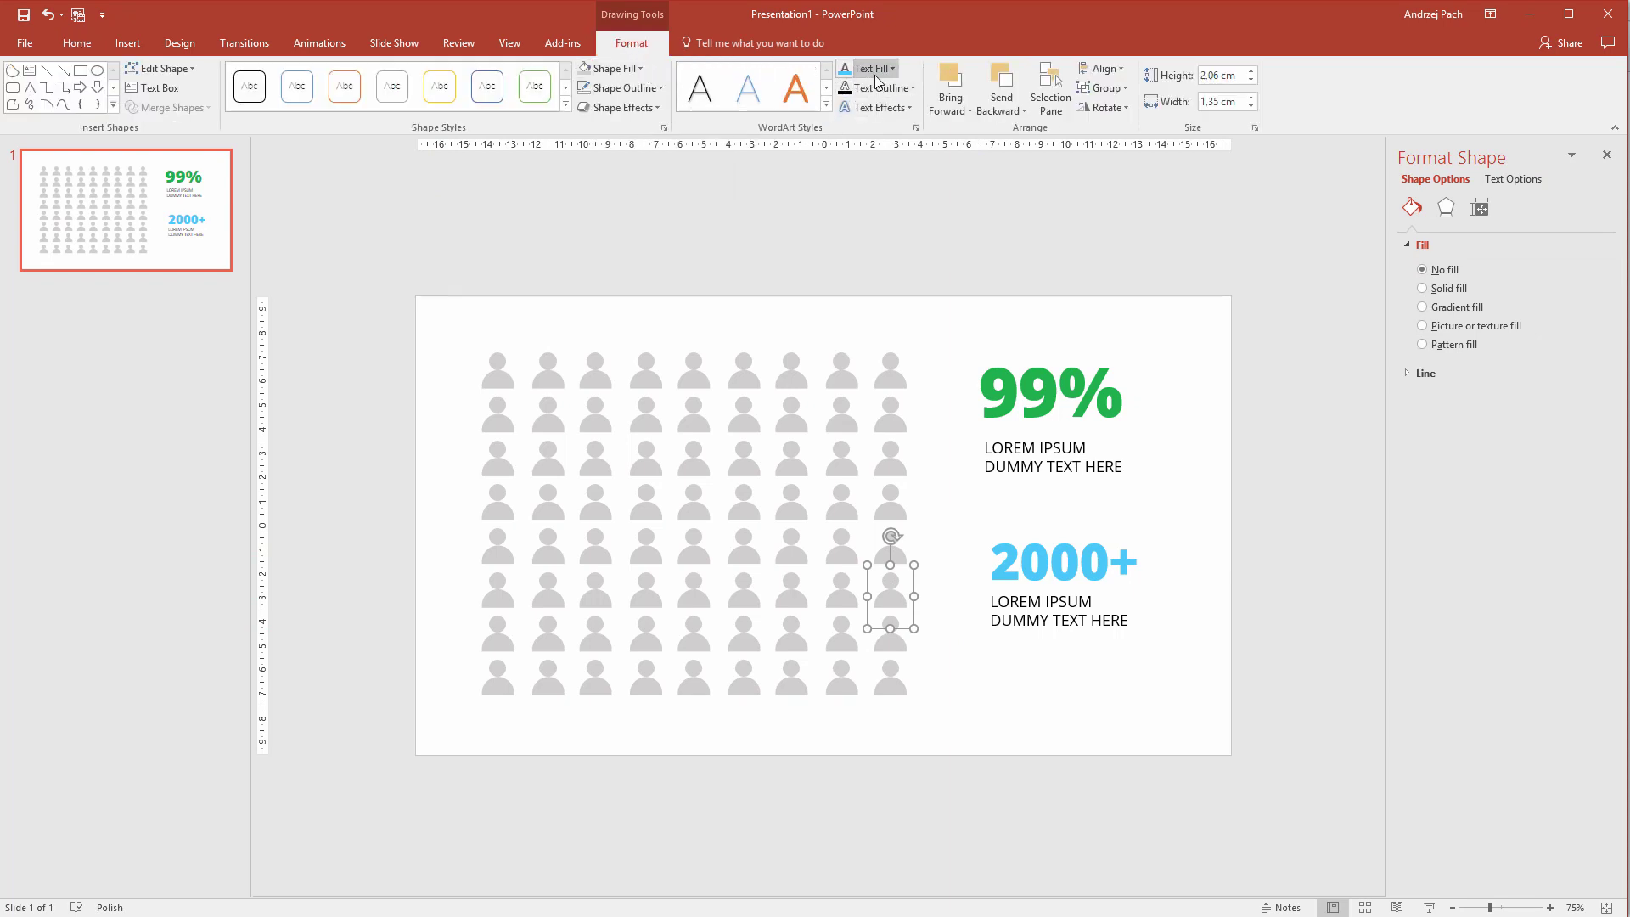
pyautogui.click(619, 74)
pyautogui.click(596, 235)
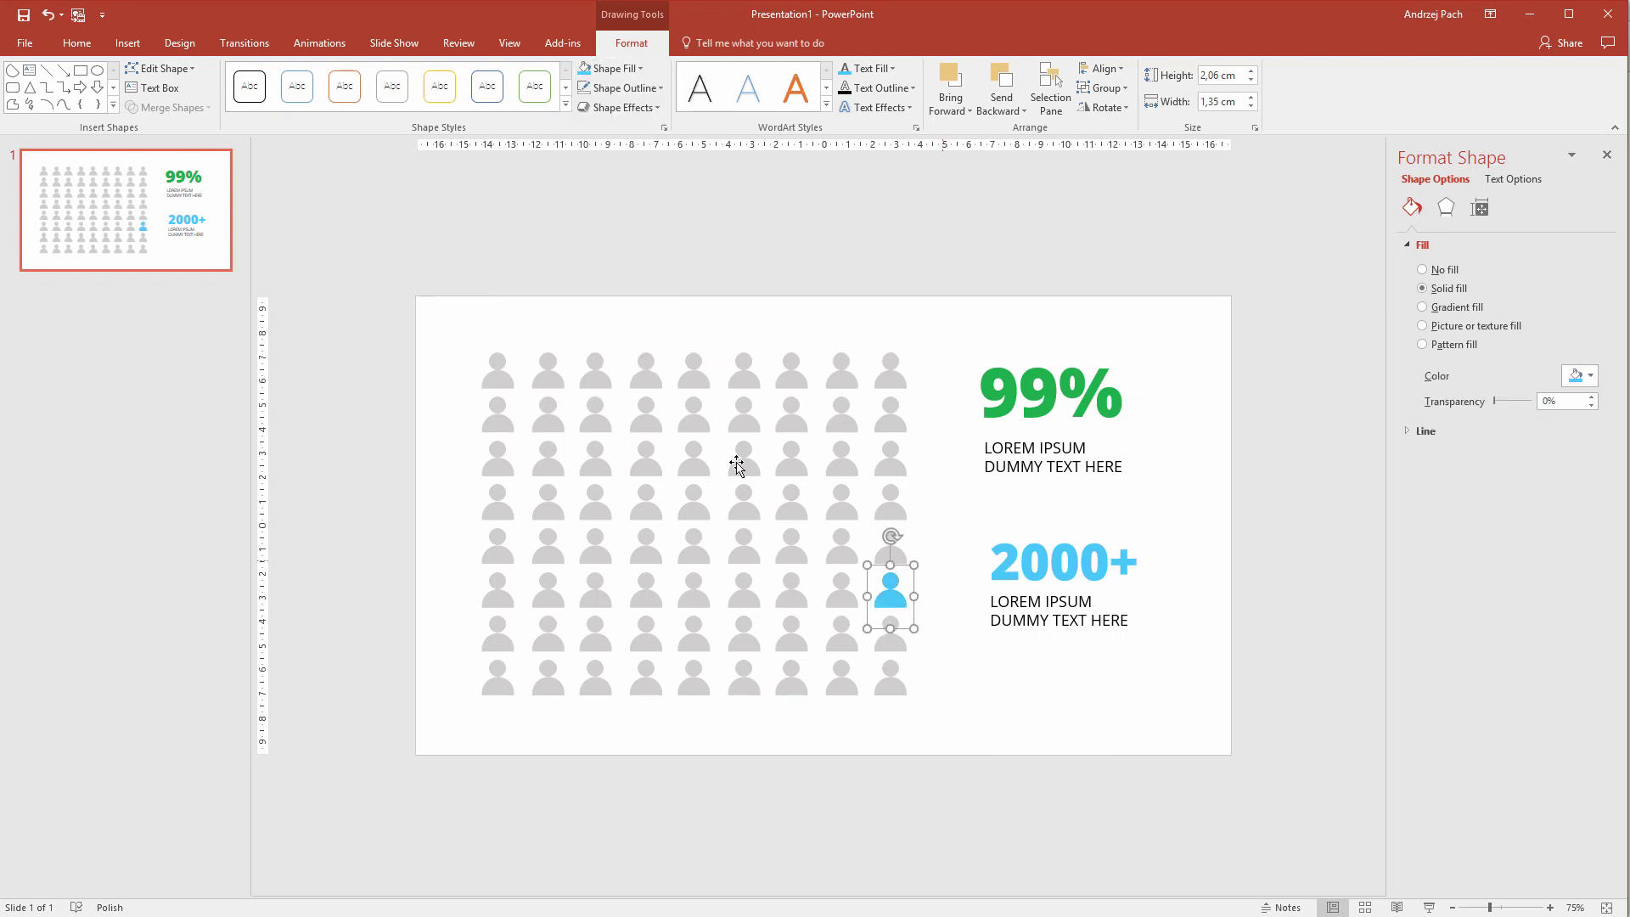
pyautogui.click(47, 70)
pyautogui.moveTo(929, 589); pyautogui.dragTo(984, 589)
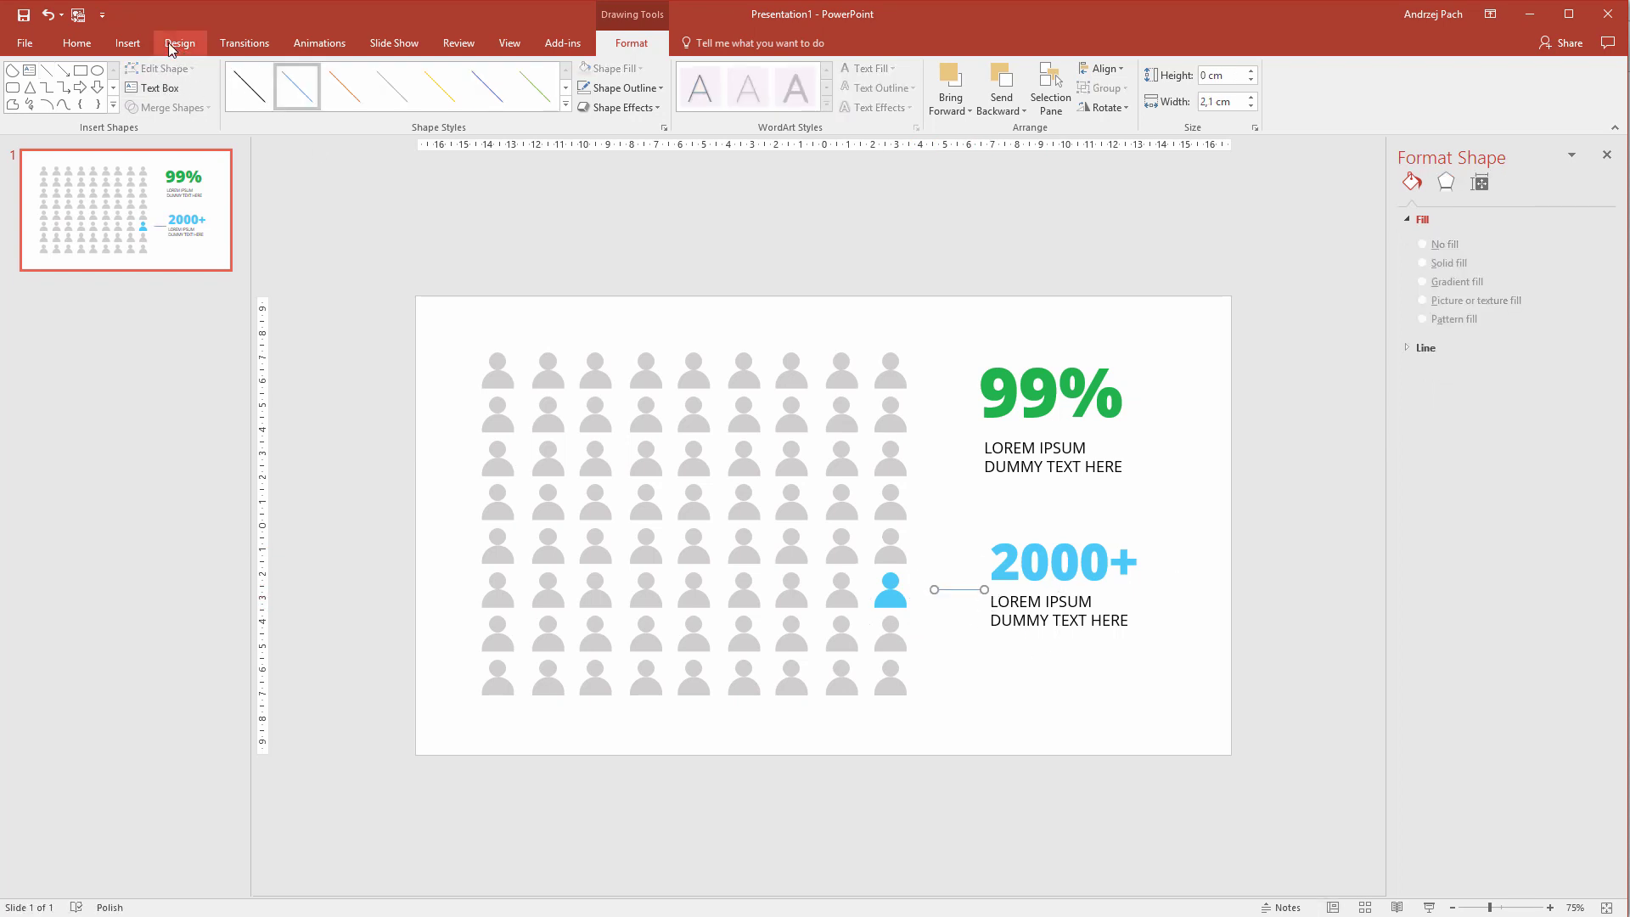
# - Draw a small circle at the line's right end and fill it light blue
pyautogui.click(127, 43)
pyautogui.click(289, 85)
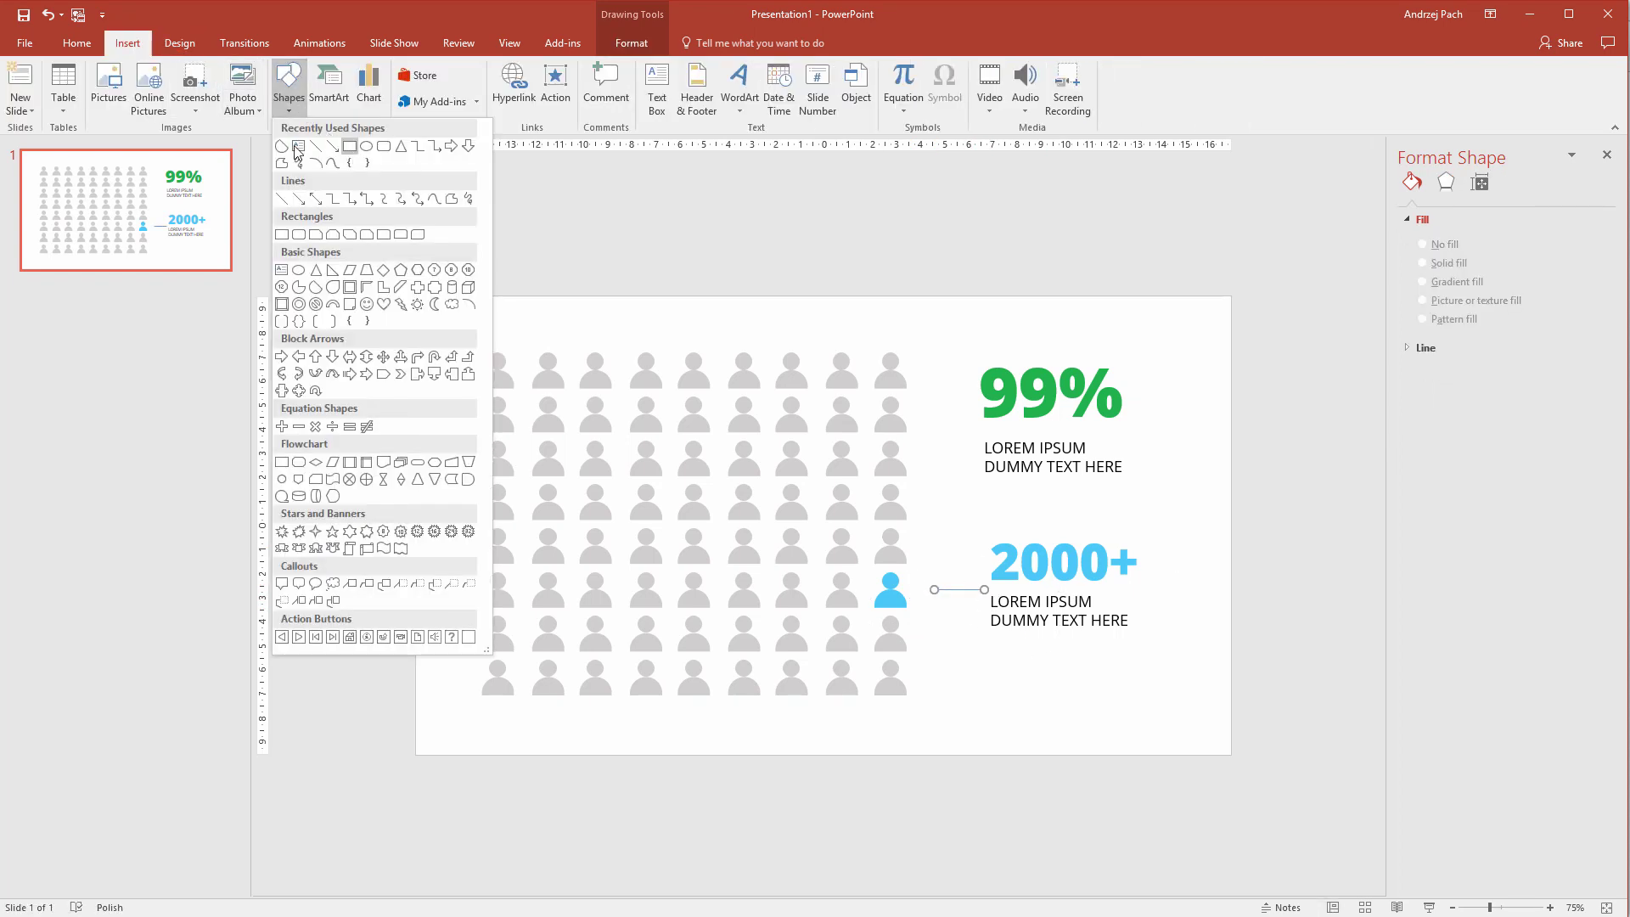
pyautogui.click(360, 146)
pyautogui.scroll(3, 1053, 627)
pyautogui.scroll(1, 1053, 627)
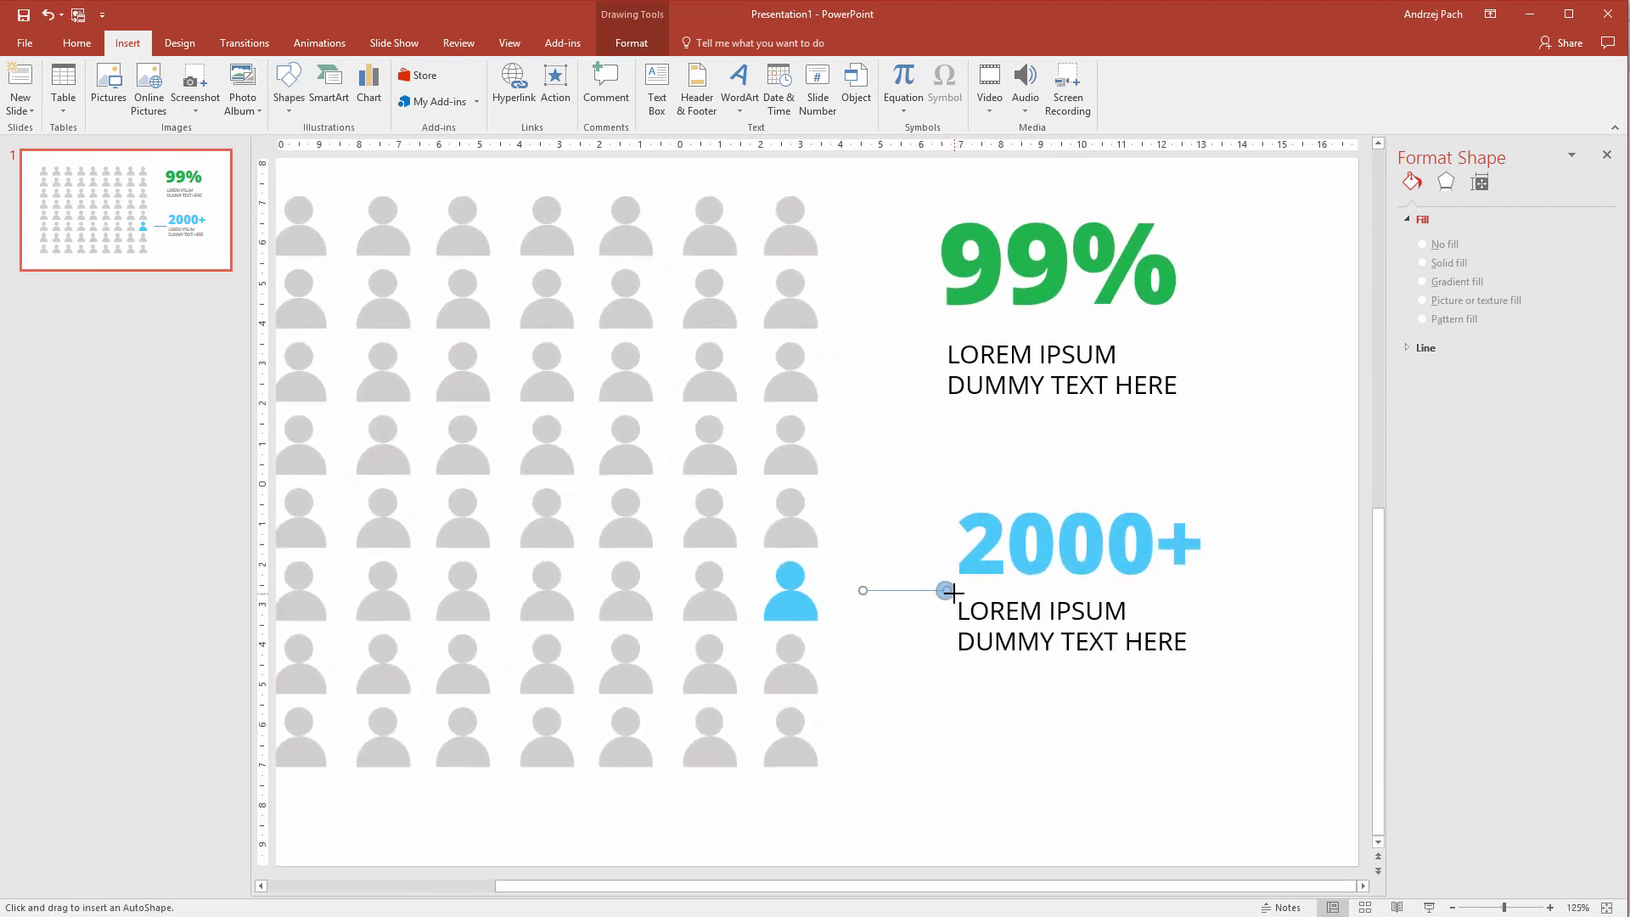
pyautogui.click(945, 589)
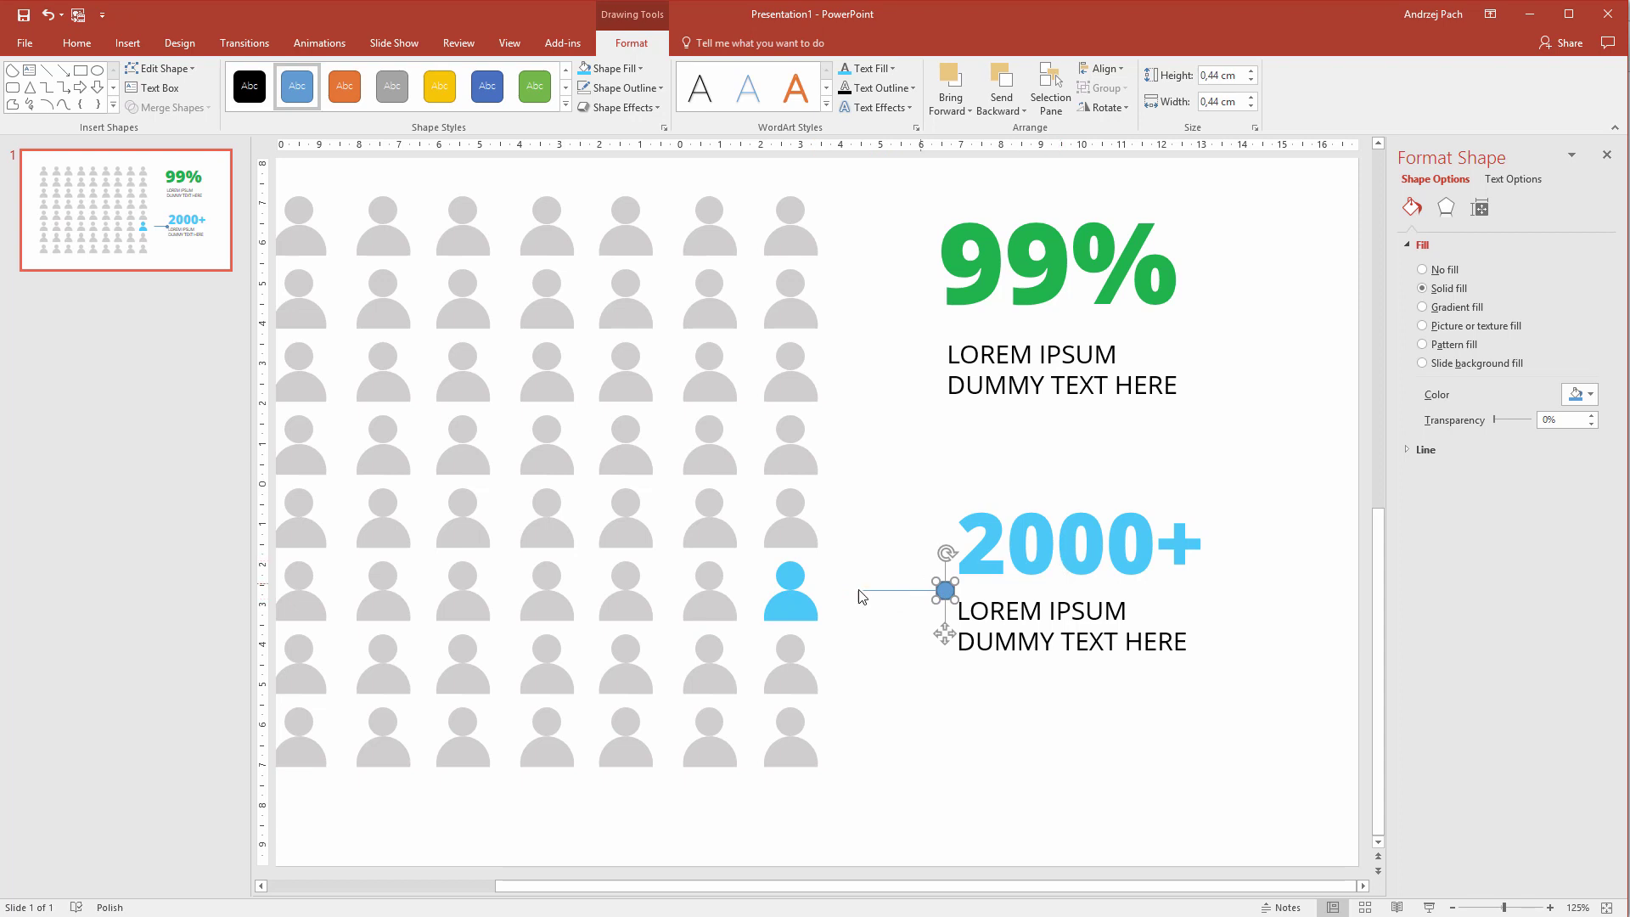
pyautogui.click(585, 69)
# - Group the line with the dot and give it a 2¼ pt light-blue outline
pyautogui.keyDown('shift'); pyautogui.click(914, 592); pyautogui.keyUp('shift')
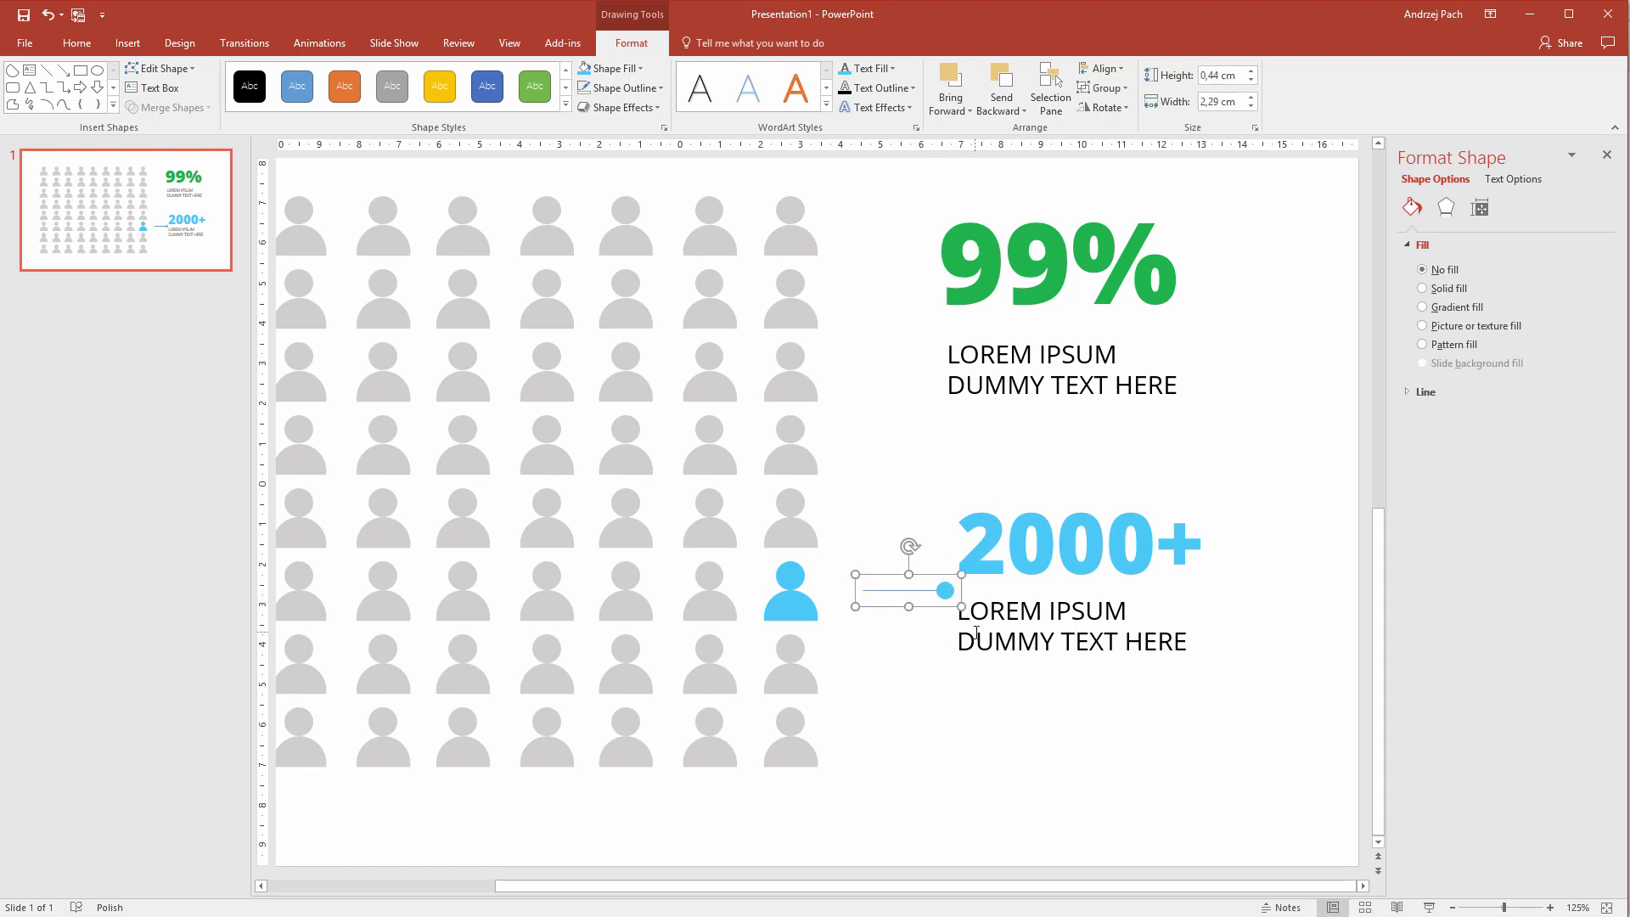
pyautogui.keyDown('ctrl'); pyautogui.scroll(10, 942, 592); pyautogui.keyUp('ctrl')
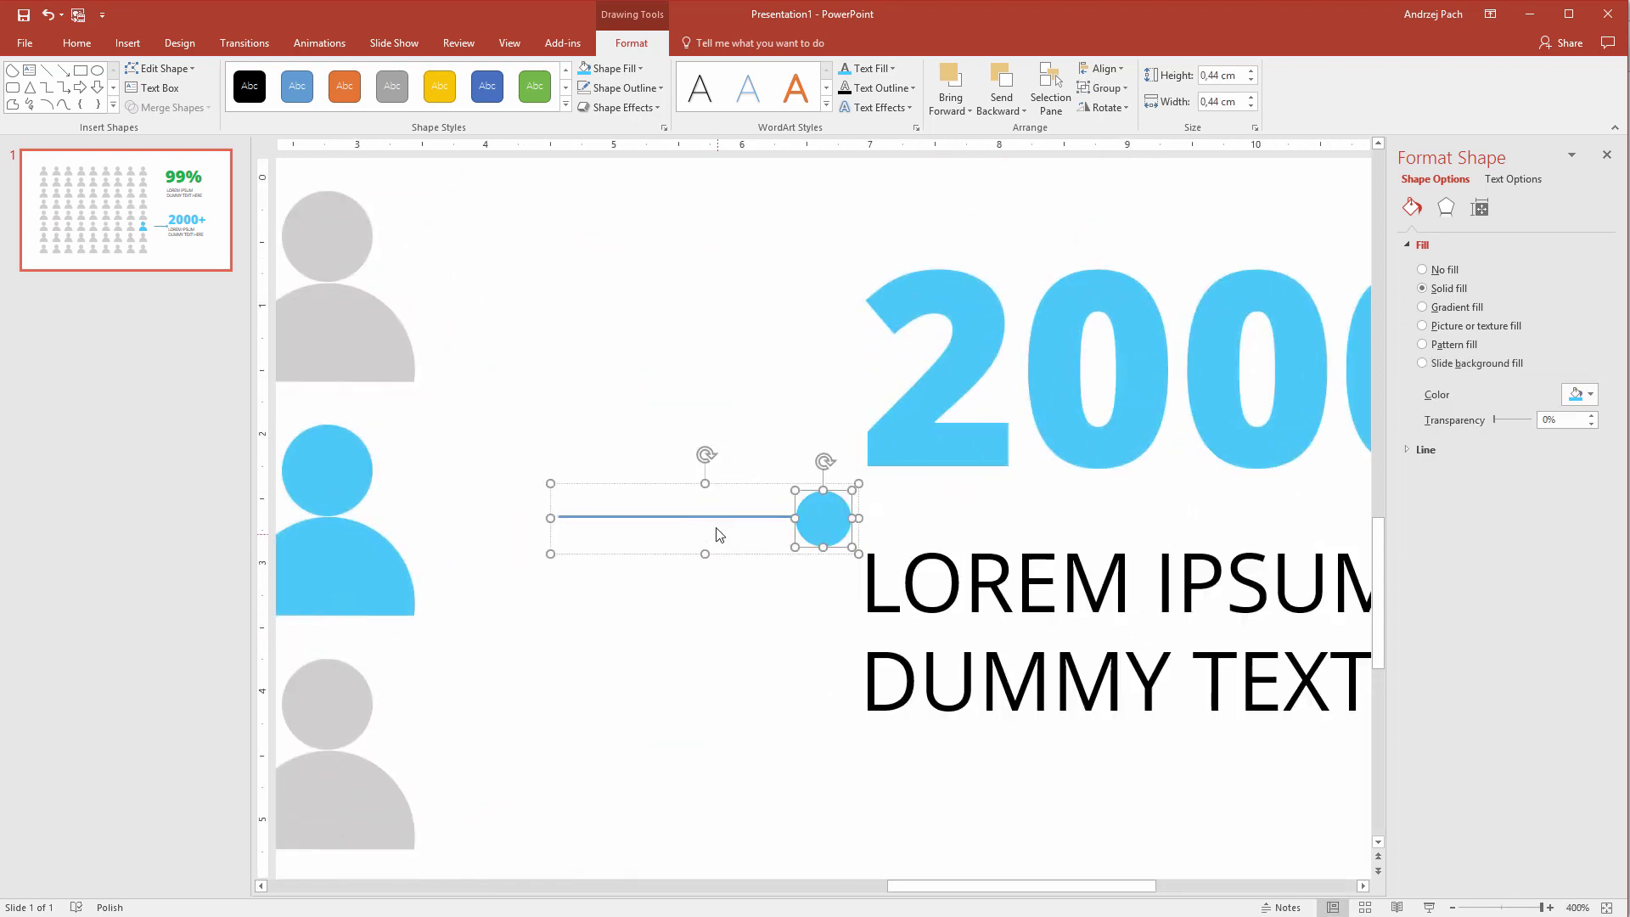
pyautogui.hotkey('ctrl', 'g')
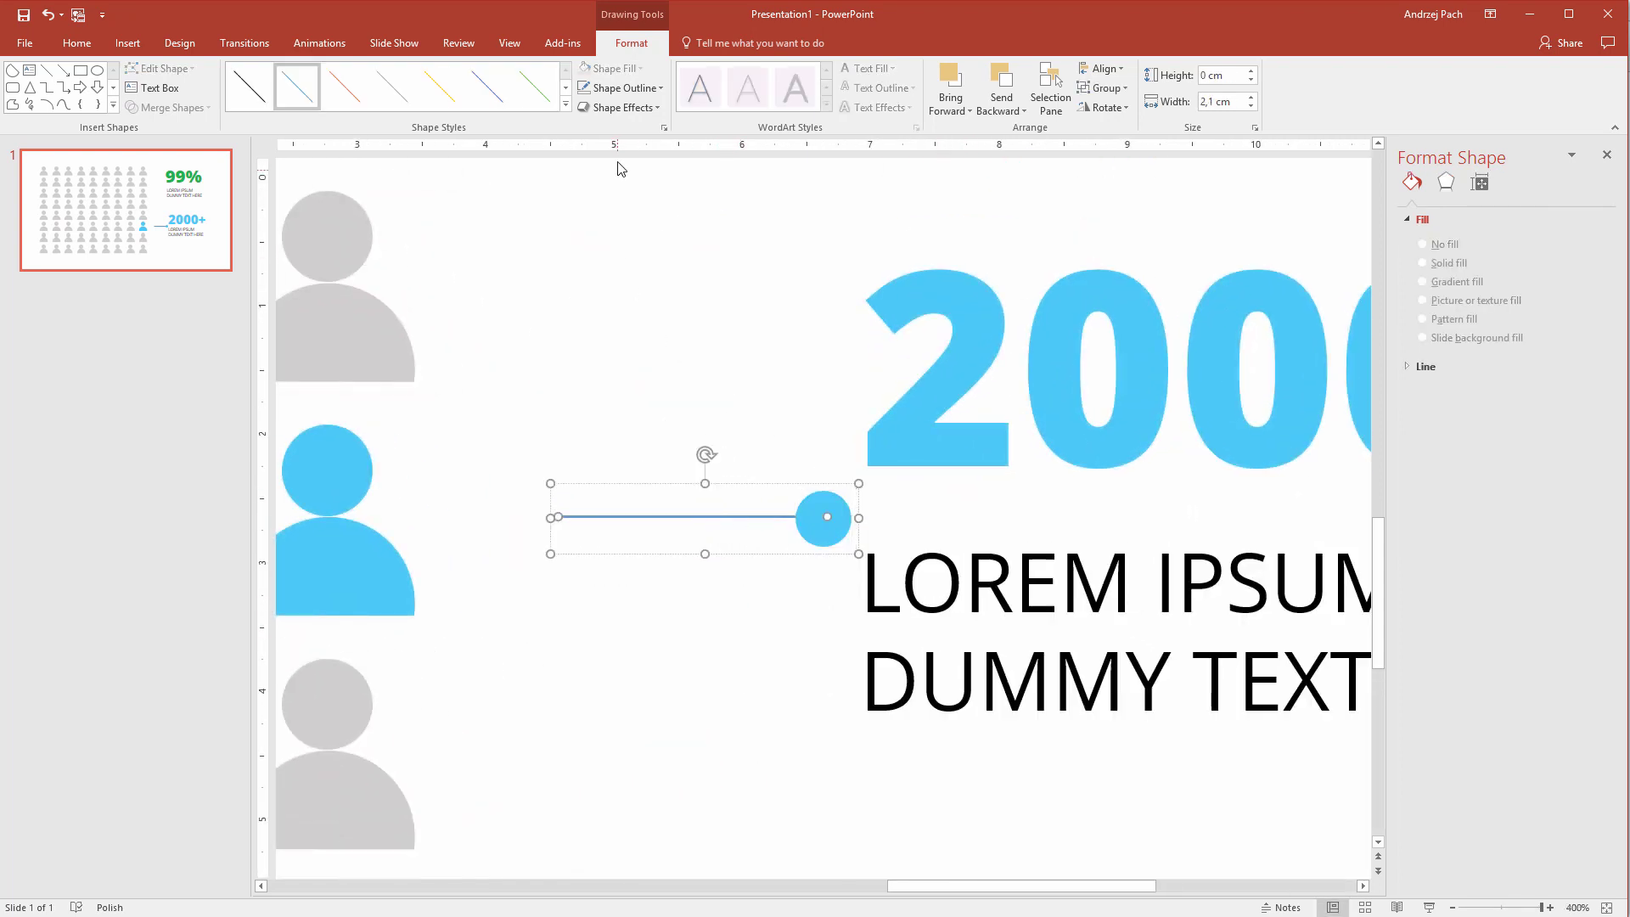
pyautogui.click(639, 88)
pyautogui.moveTo(687, 342)
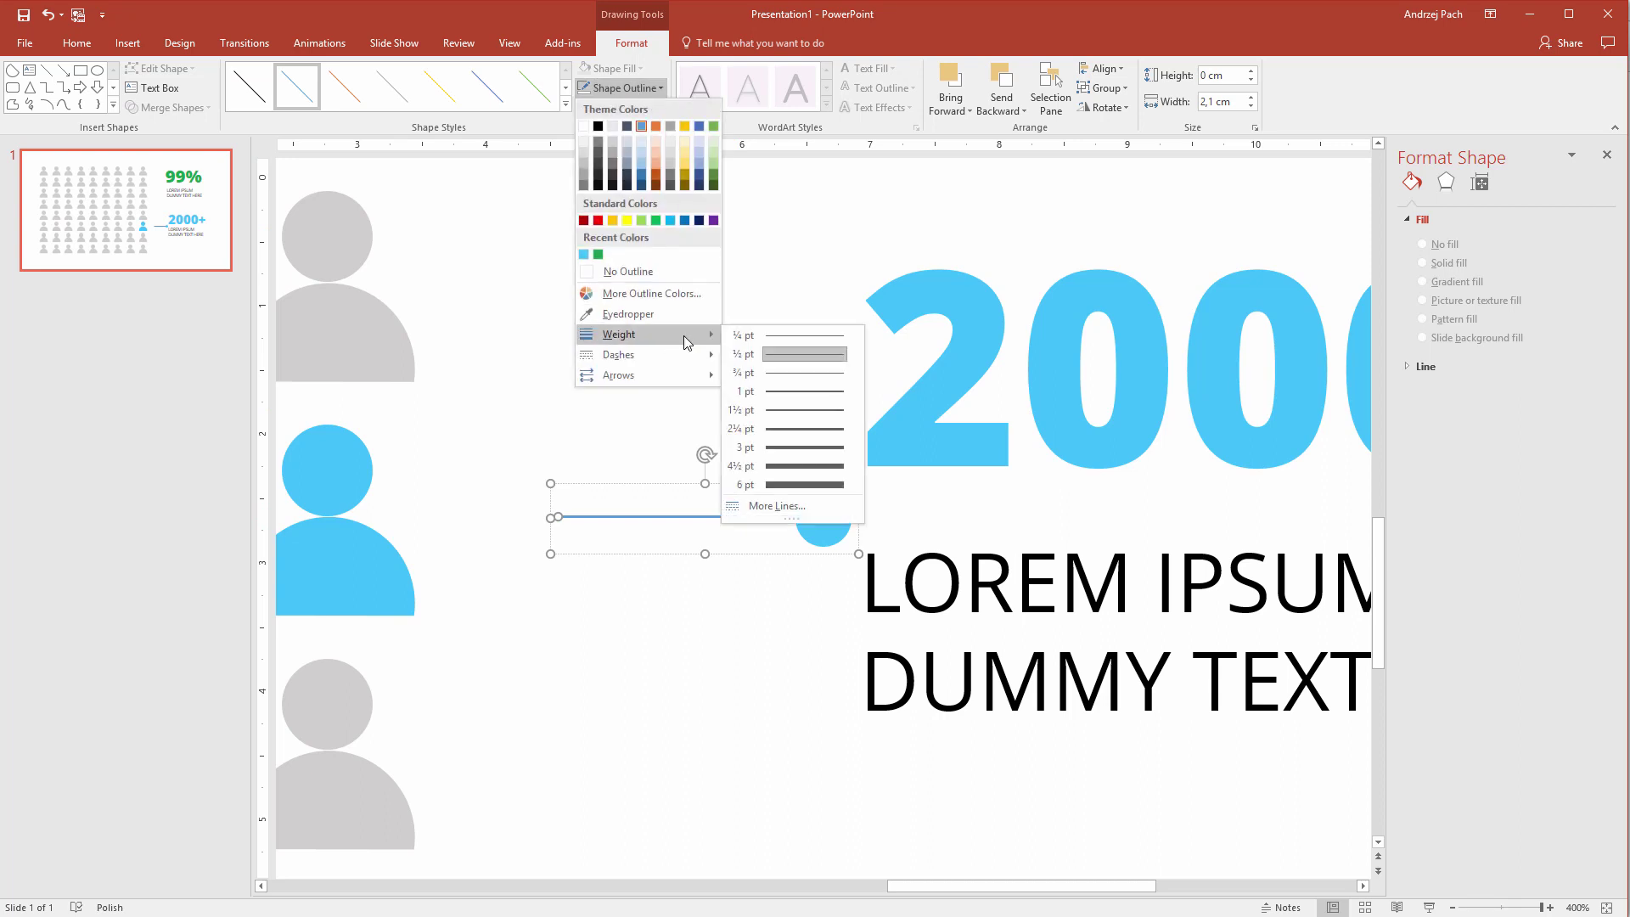
pyautogui.click(806, 428)
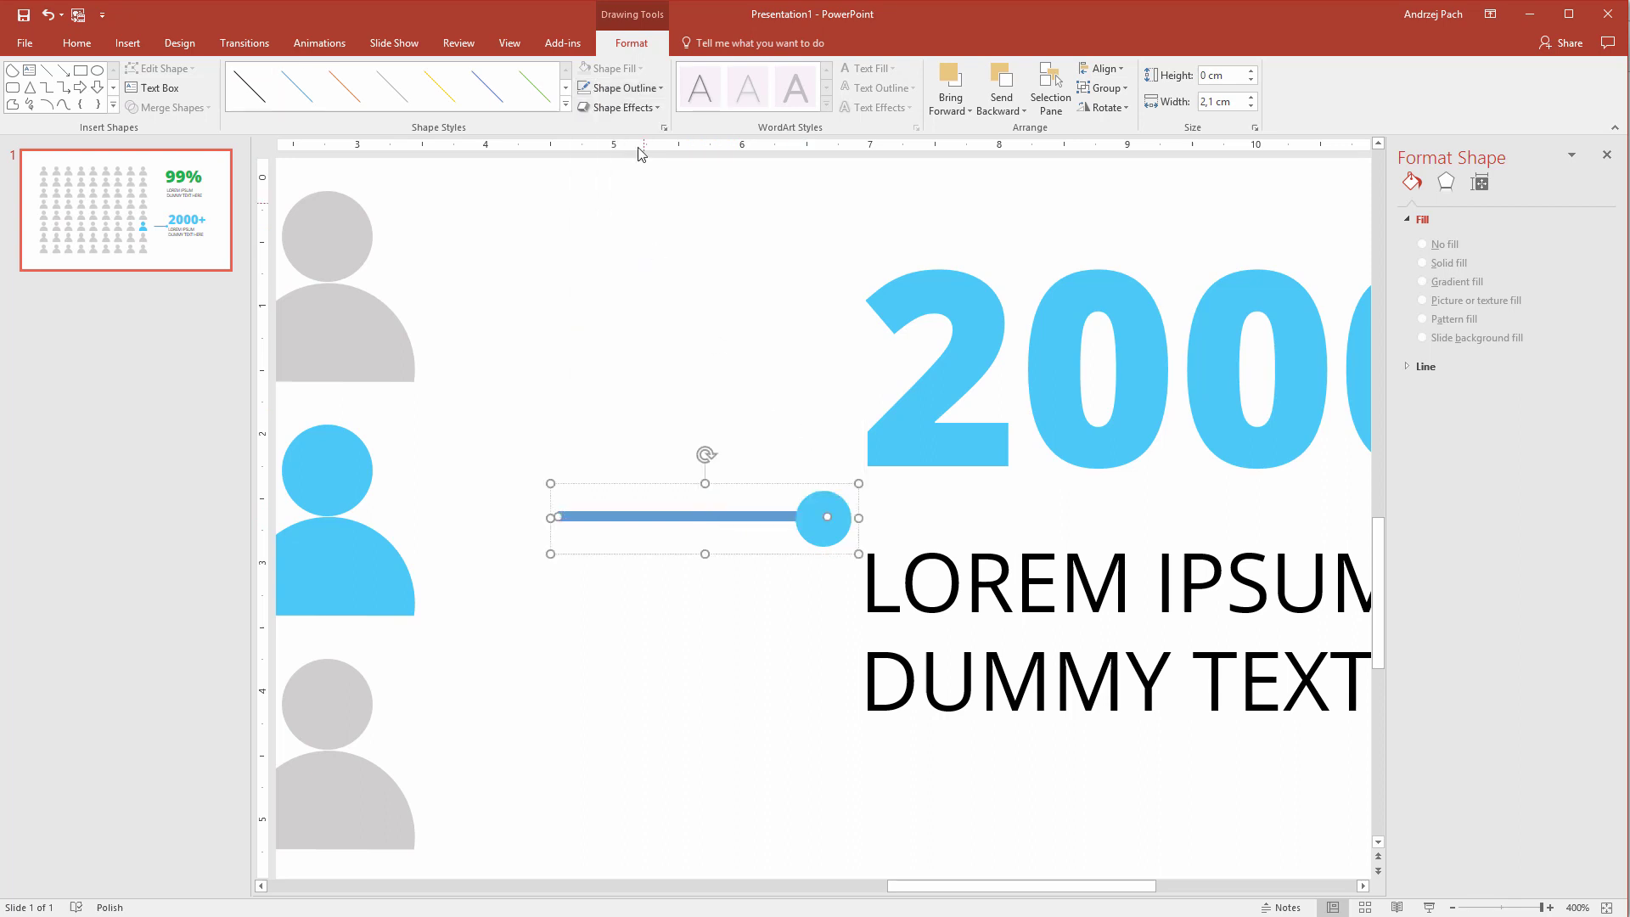
pyautogui.click(637, 91)
pyautogui.click(599, 252)
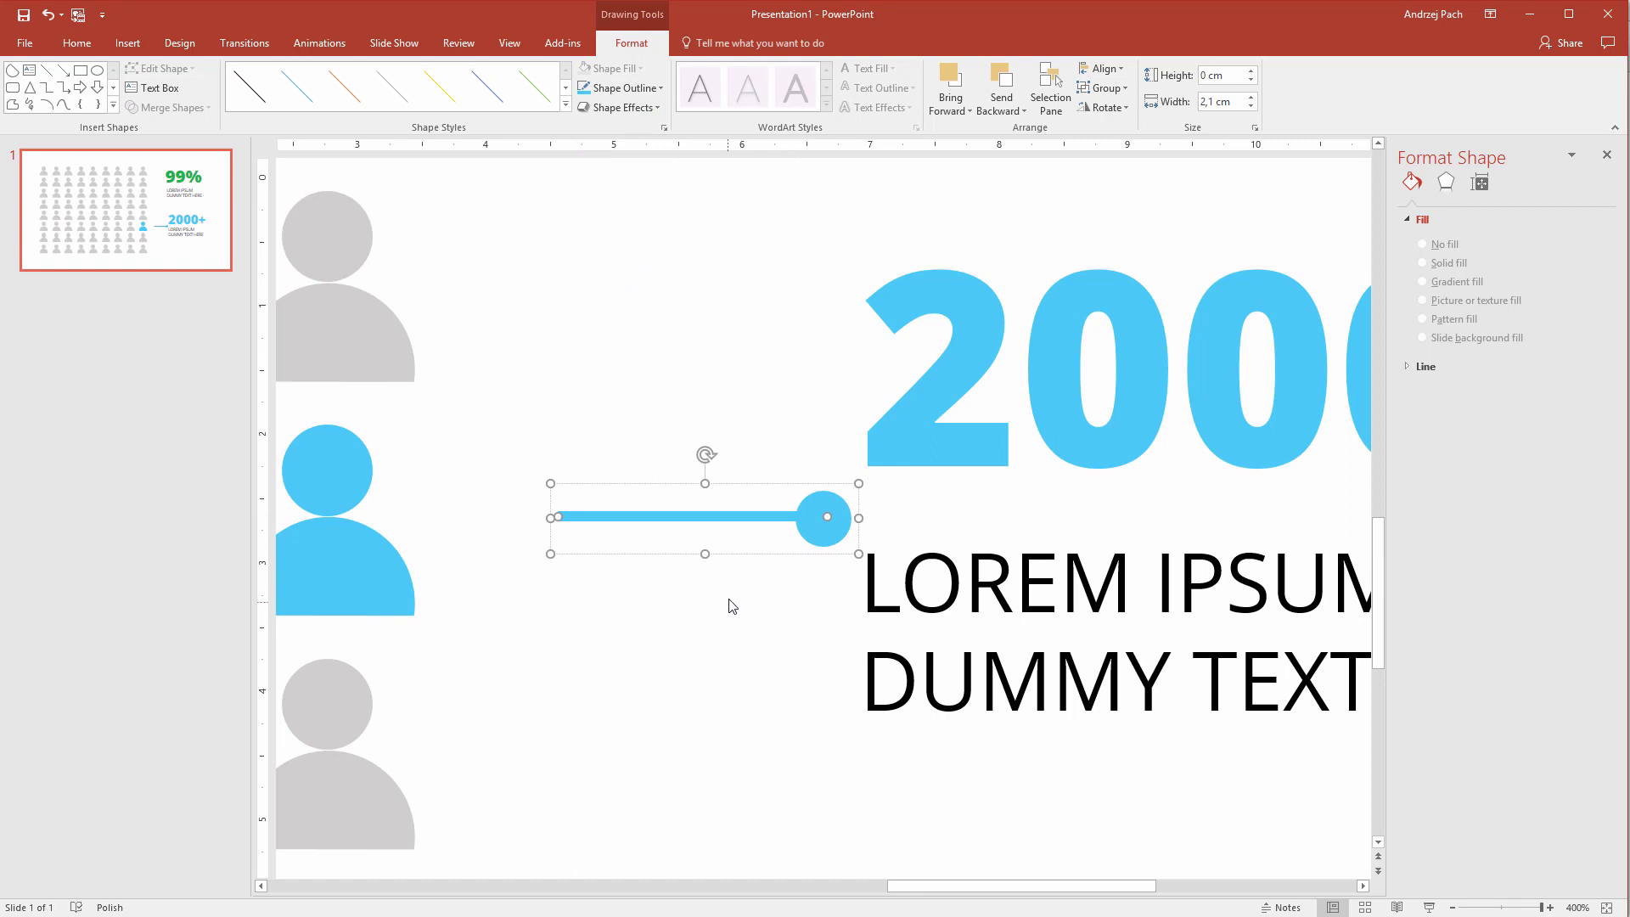
# - Shrink the dot to 0.37 cm and shift the connector group slightly left
pyautogui.click(822, 533)
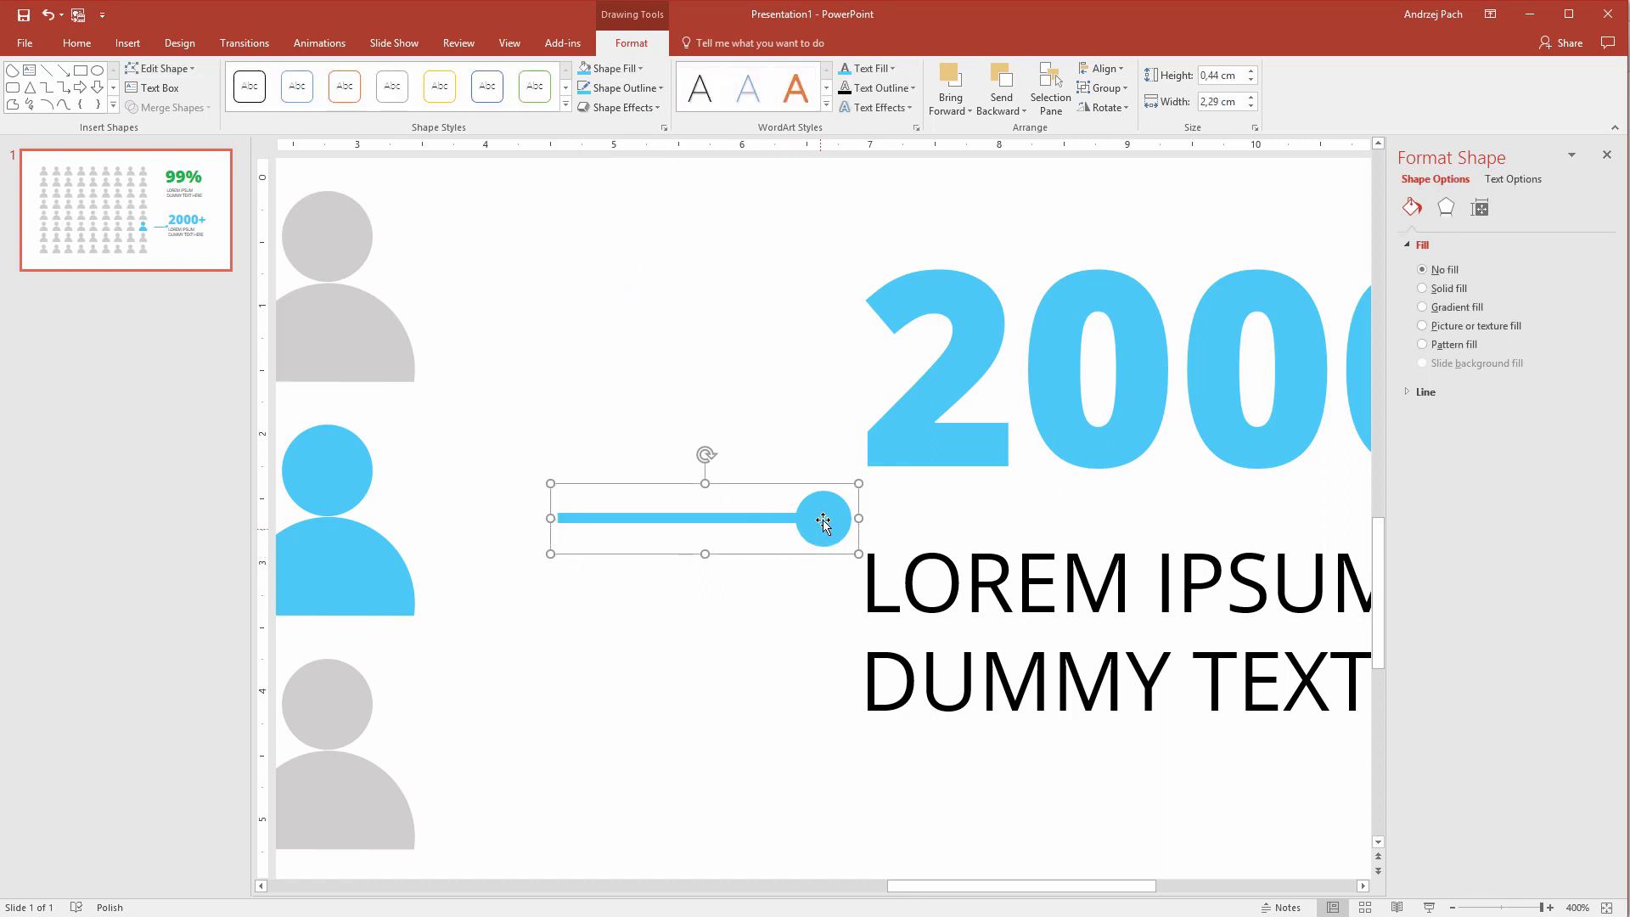
pyautogui.click(828, 519)
pyautogui.moveTo(848, 547); pyautogui.dragTo(838, 537)
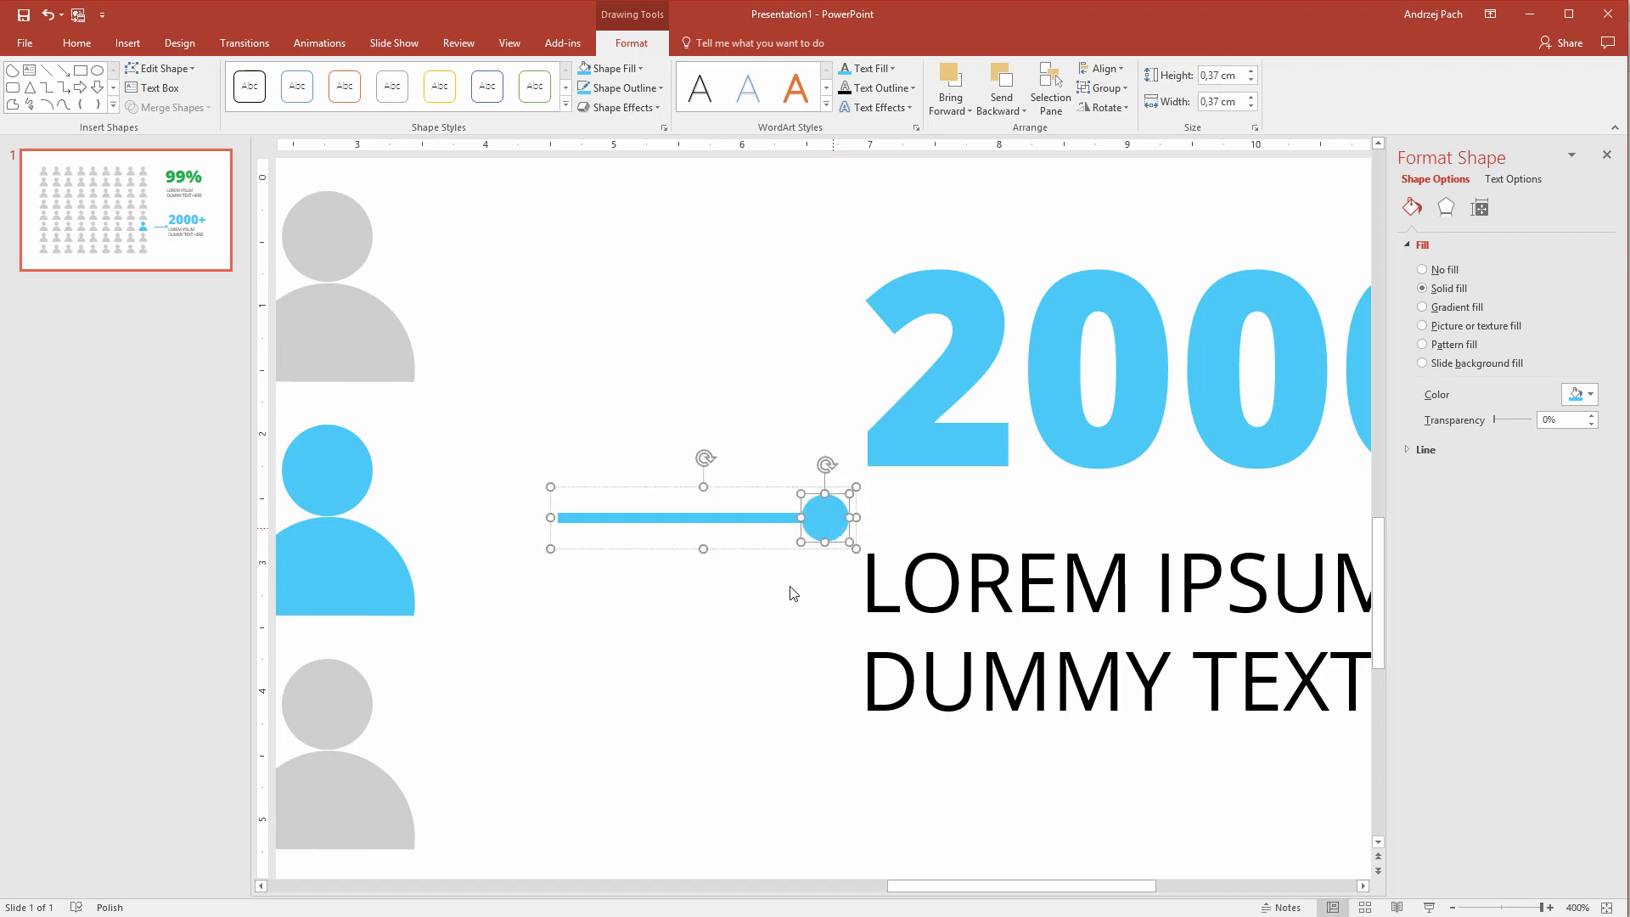
pyautogui.scroll(-10, 789, 594)
pyautogui.moveTo(998, 609); pyautogui.dragTo(980, 609)
# - Group 2000+ with its caption and move it down level with the line
pyautogui.click(1091, 599)
pyautogui.keyDown('shift'); pyautogui.click(1125, 666); pyautogui.keyUp('shift')
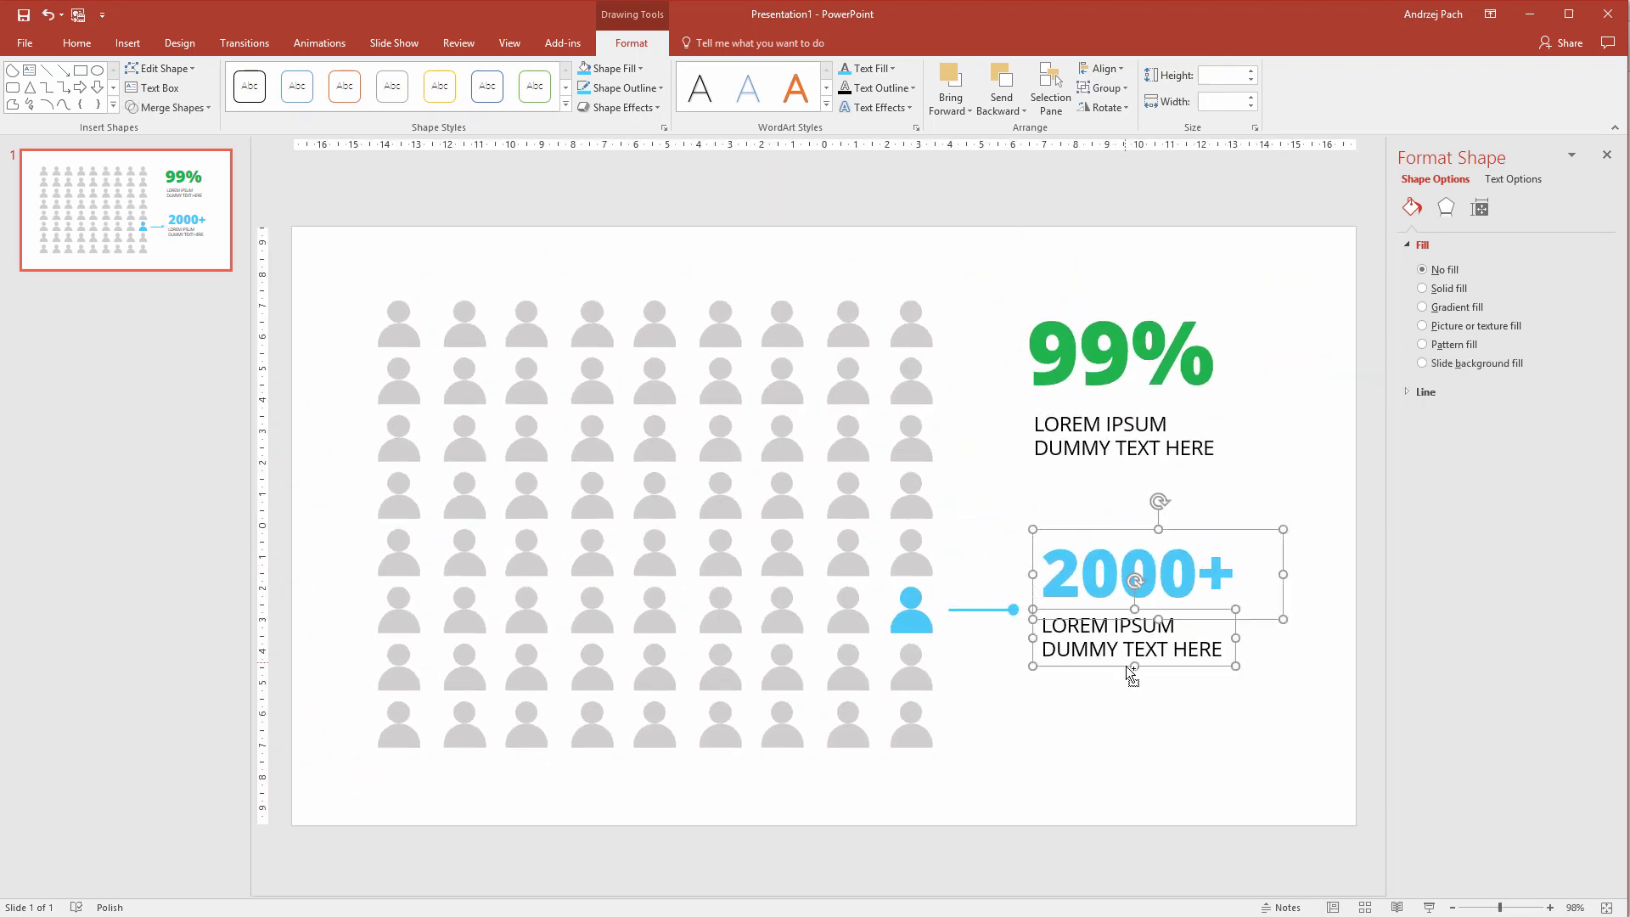
pyautogui.hotkey('ctrl', 'g')
pyautogui.moveTo(1104, 676); pyautogui.dragTo(1109, 708)
# - Group 99% with its caption and move that group down and right
pyautogui.click(1021, 306)
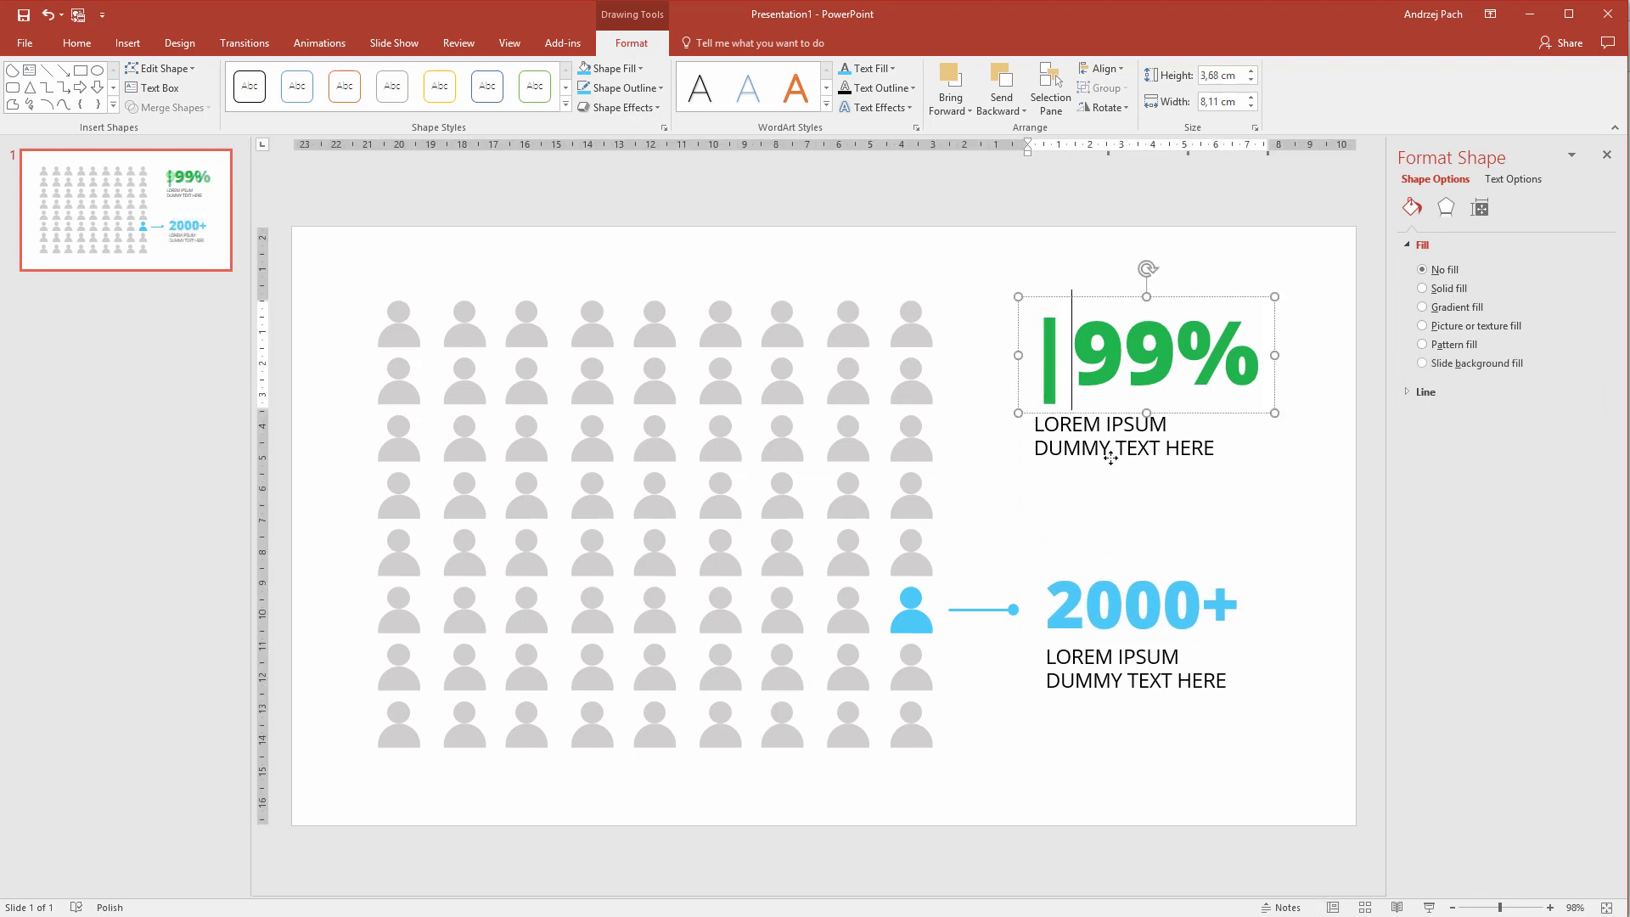
pyautogui.click(1150, 484)
pyautogui.click(1095, 388)
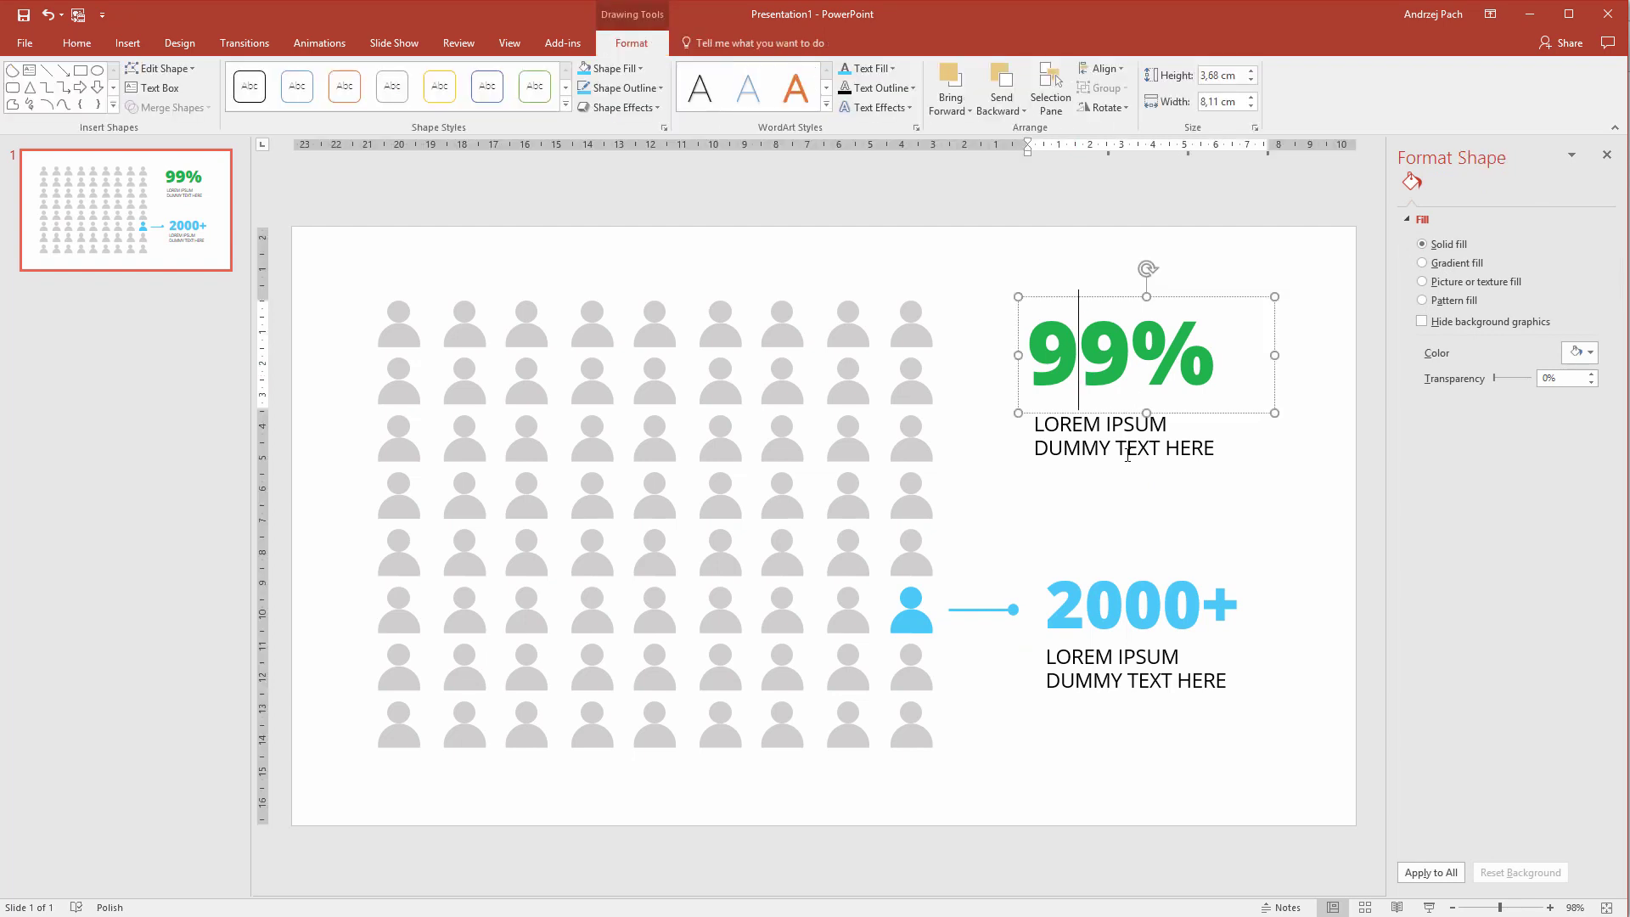
pyautogui.keyDown('shift'); pyautogui.click(1131, 458); pyautogui.keyUp('shift')
pyautogui.hotkey('ctrl', 'g')
pyautogui.moveTo(1087, 474); pyautogui.dragTo(1105, 522)
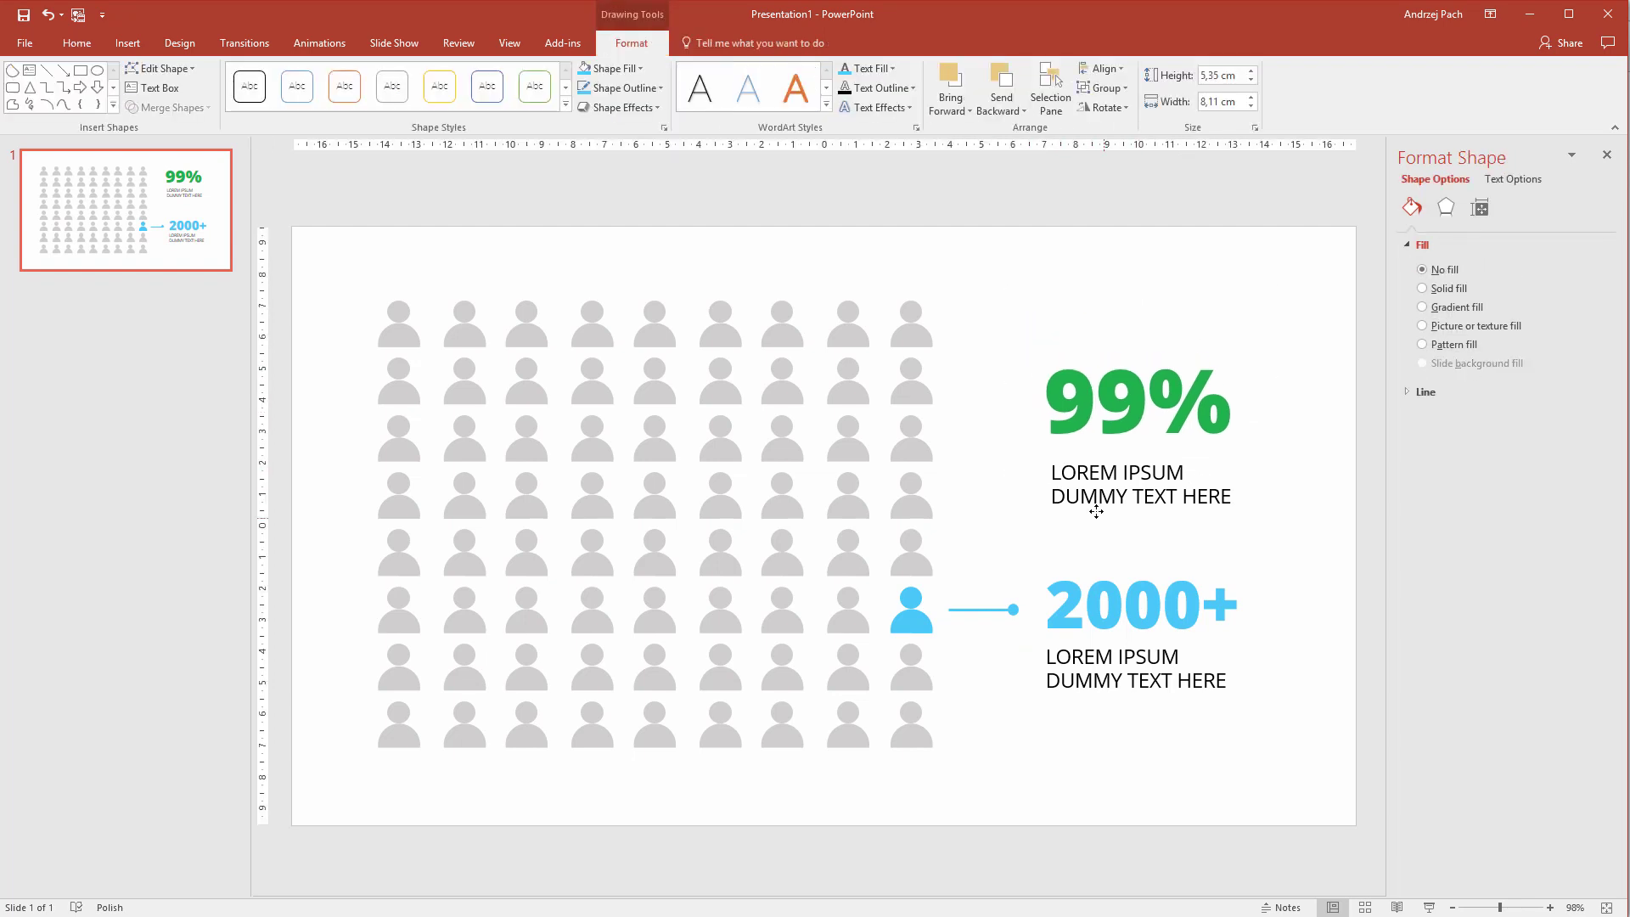
pyautogui.scroll(-5, 1105, 522)
pyautogui.click(918, 392)
# - Fill the top-right and left blocks of person icons green
pyautogui.moveTo(919, 392); pyautogui.dragTo(749, 494)
pyautogui.moveTo(674, 594); pyautogui.dragTo(558, 512)
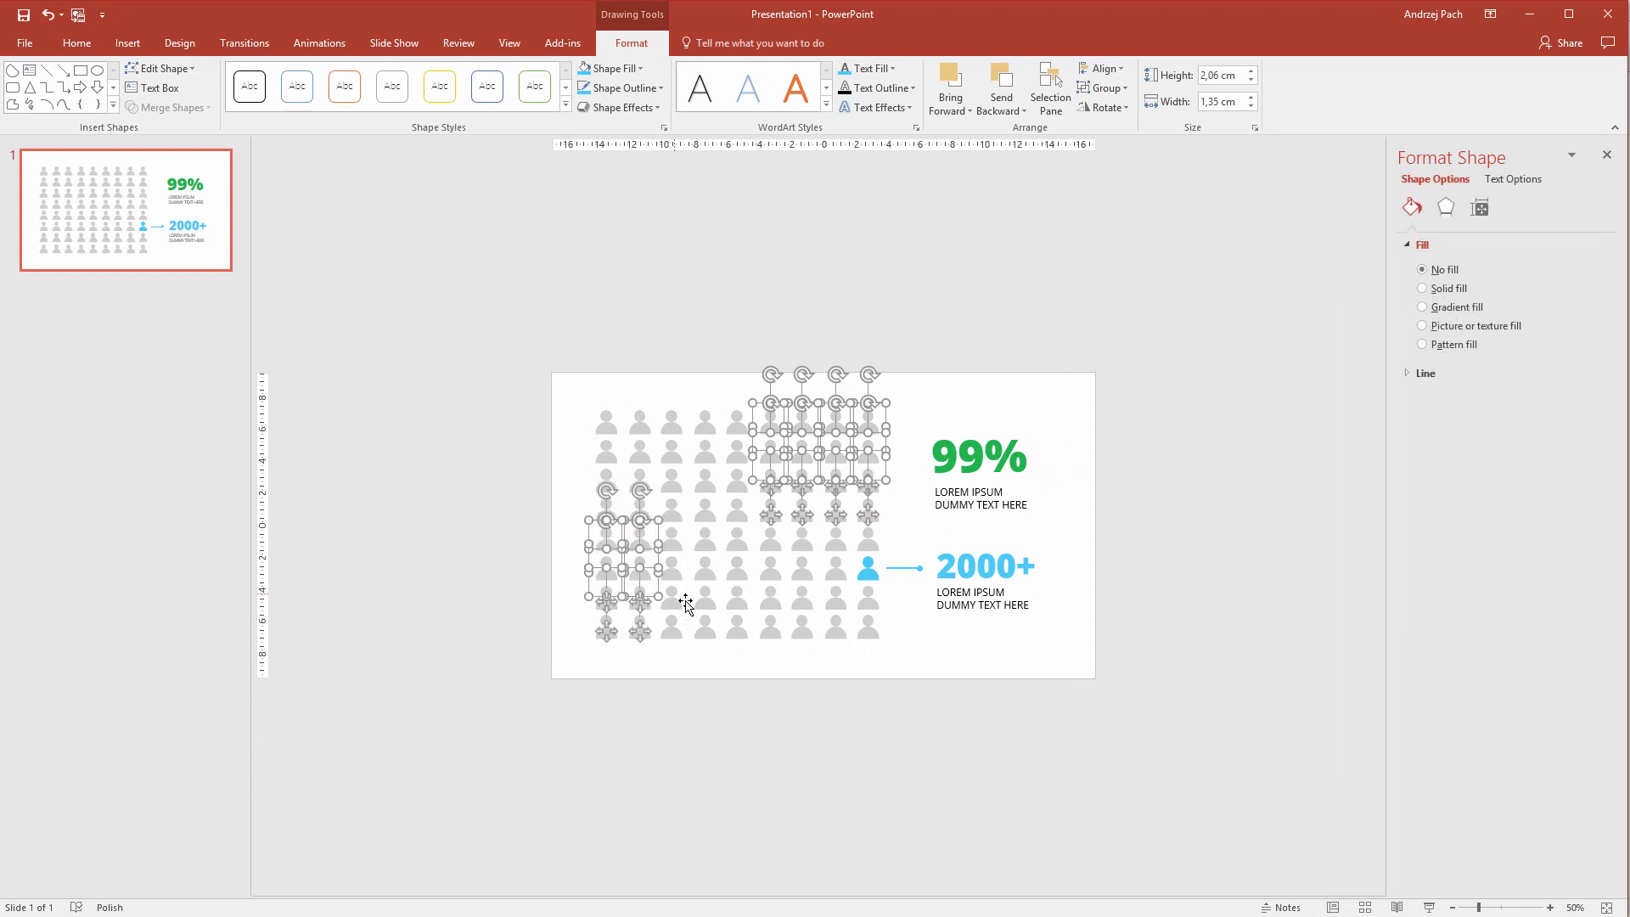
pyautogui.click(641, 68)
pyautogui.click(598, 234)
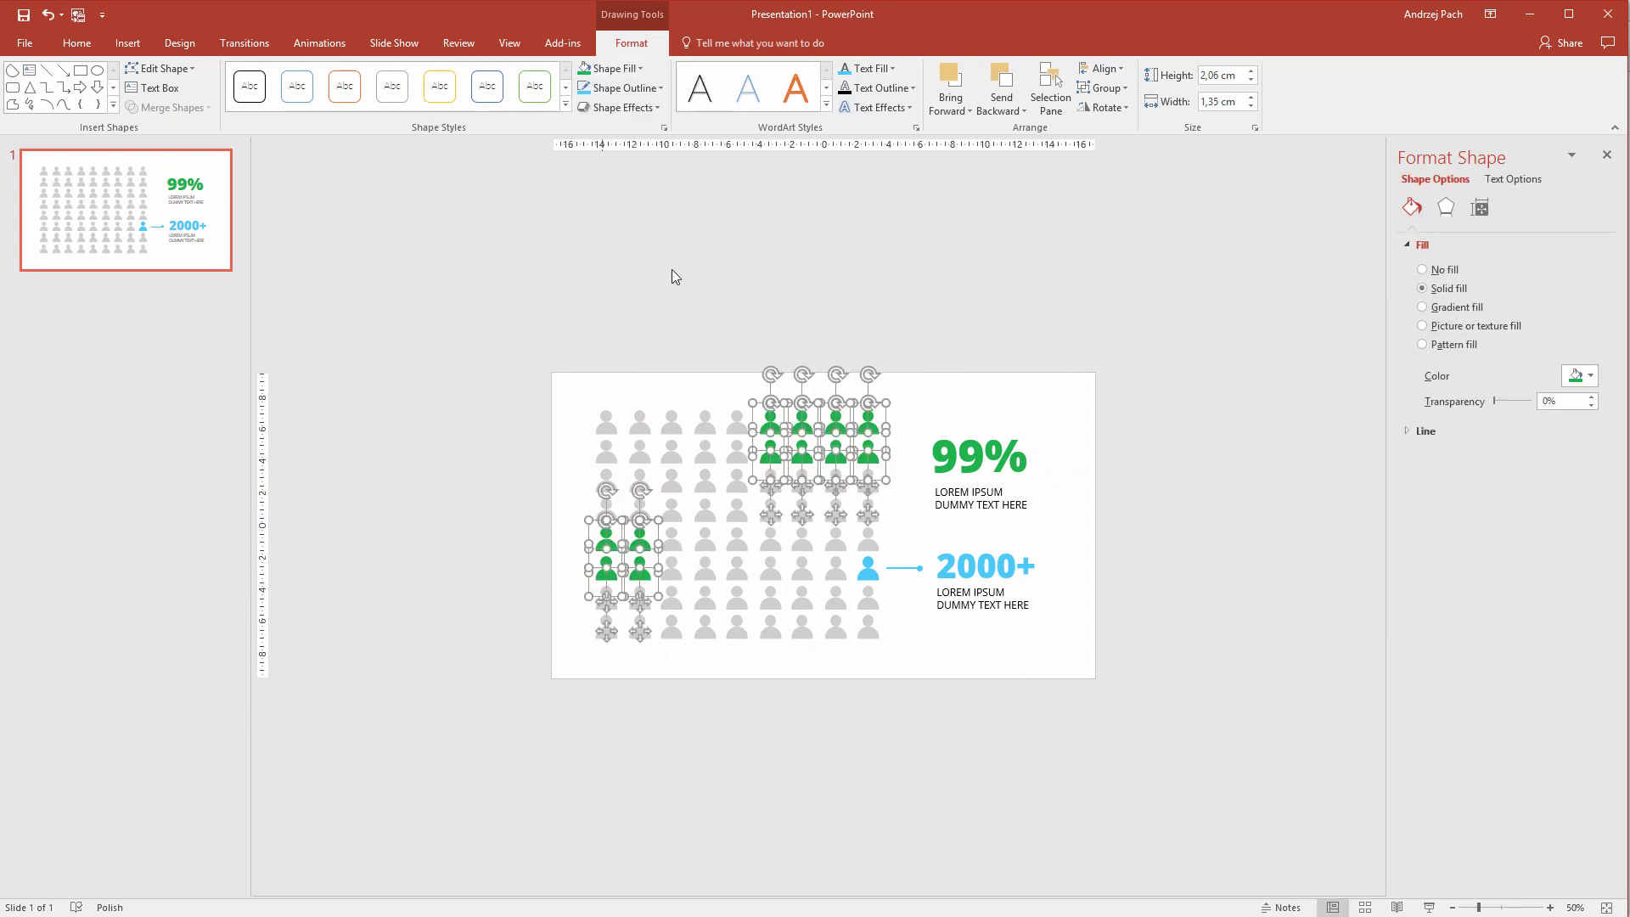
pyautogui.click(671, 268)
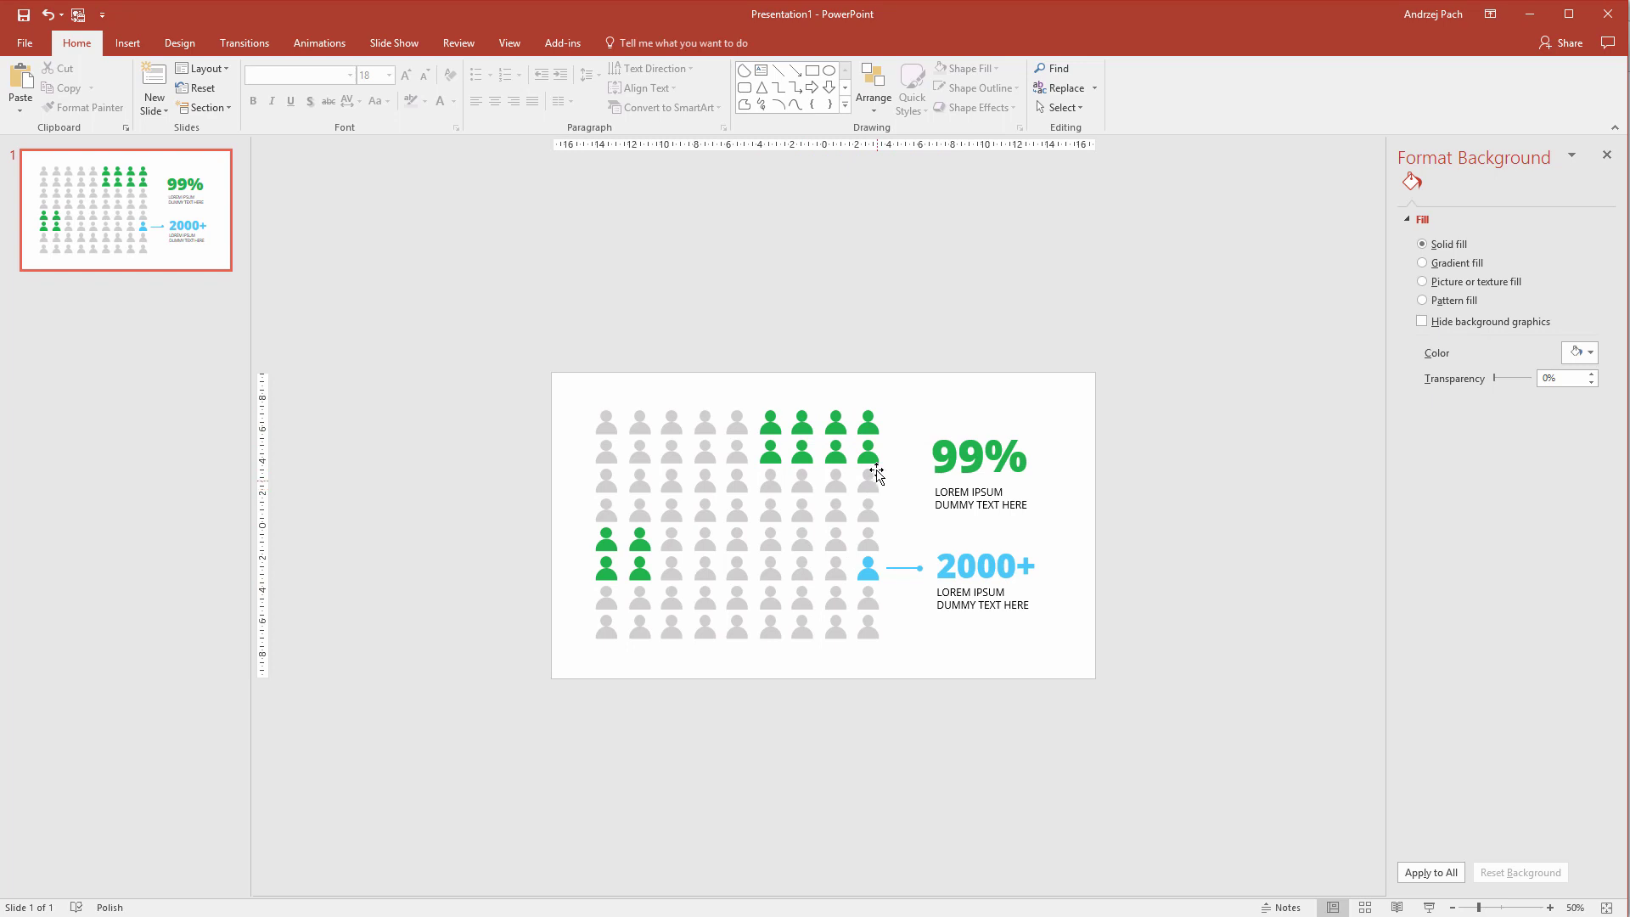
# - Duplicate the blue connector and place the copy beside 99%
pyautogui.click(907, 566)
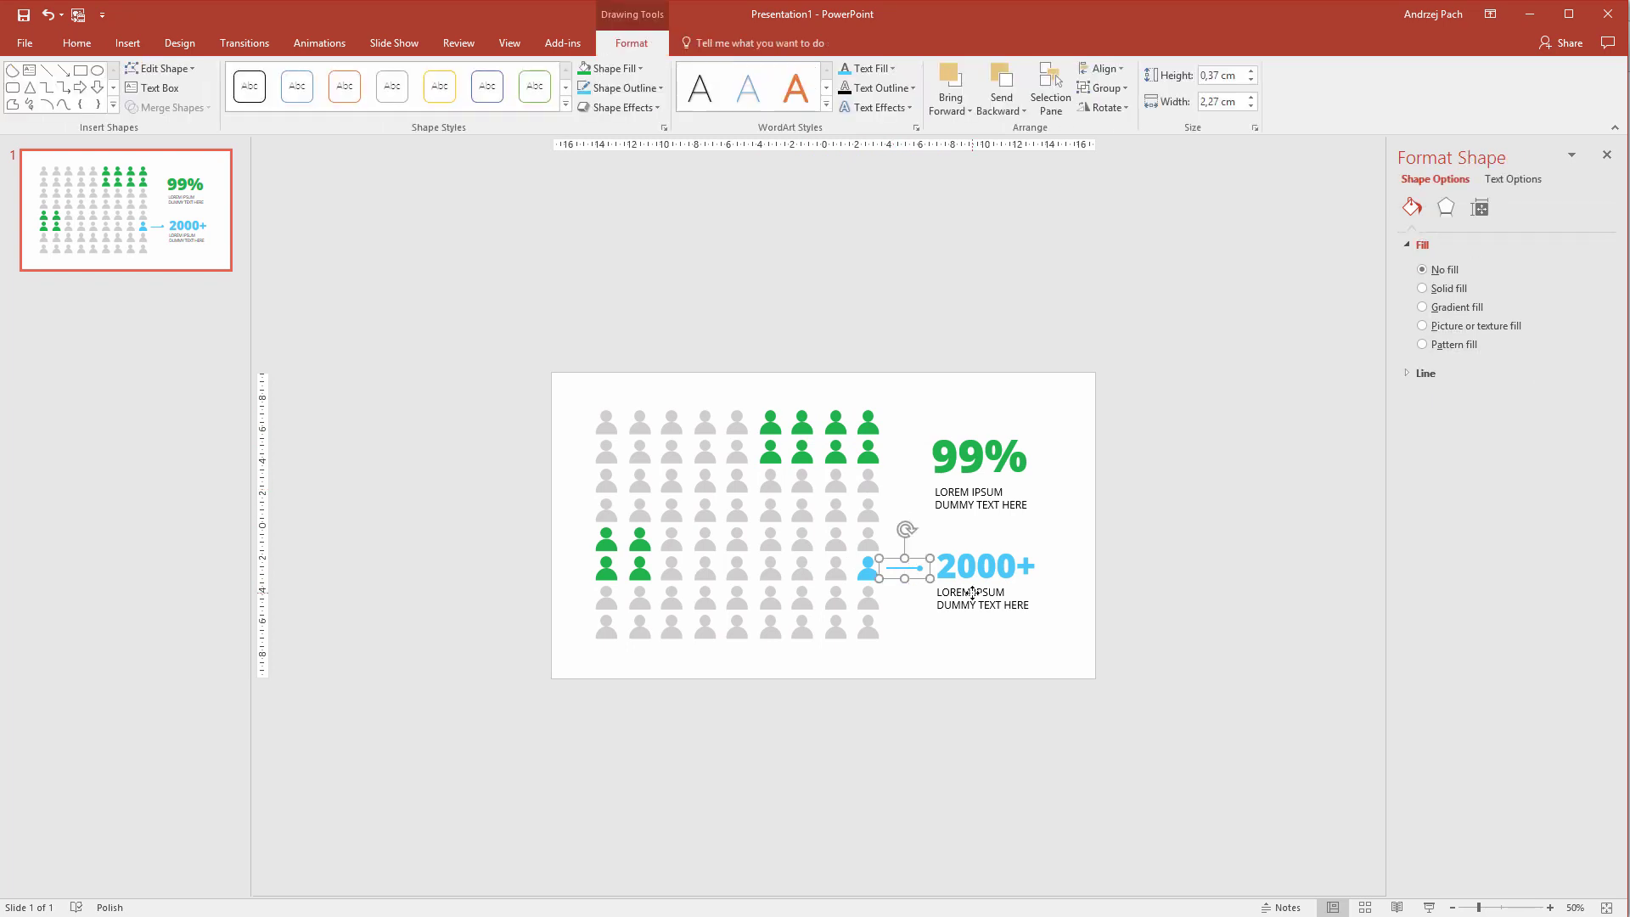
pyautogui.hotkey('ctrl', 'd')
pyautogui.moveTo(926, 597); pyautogui.dragTo(921, 485)
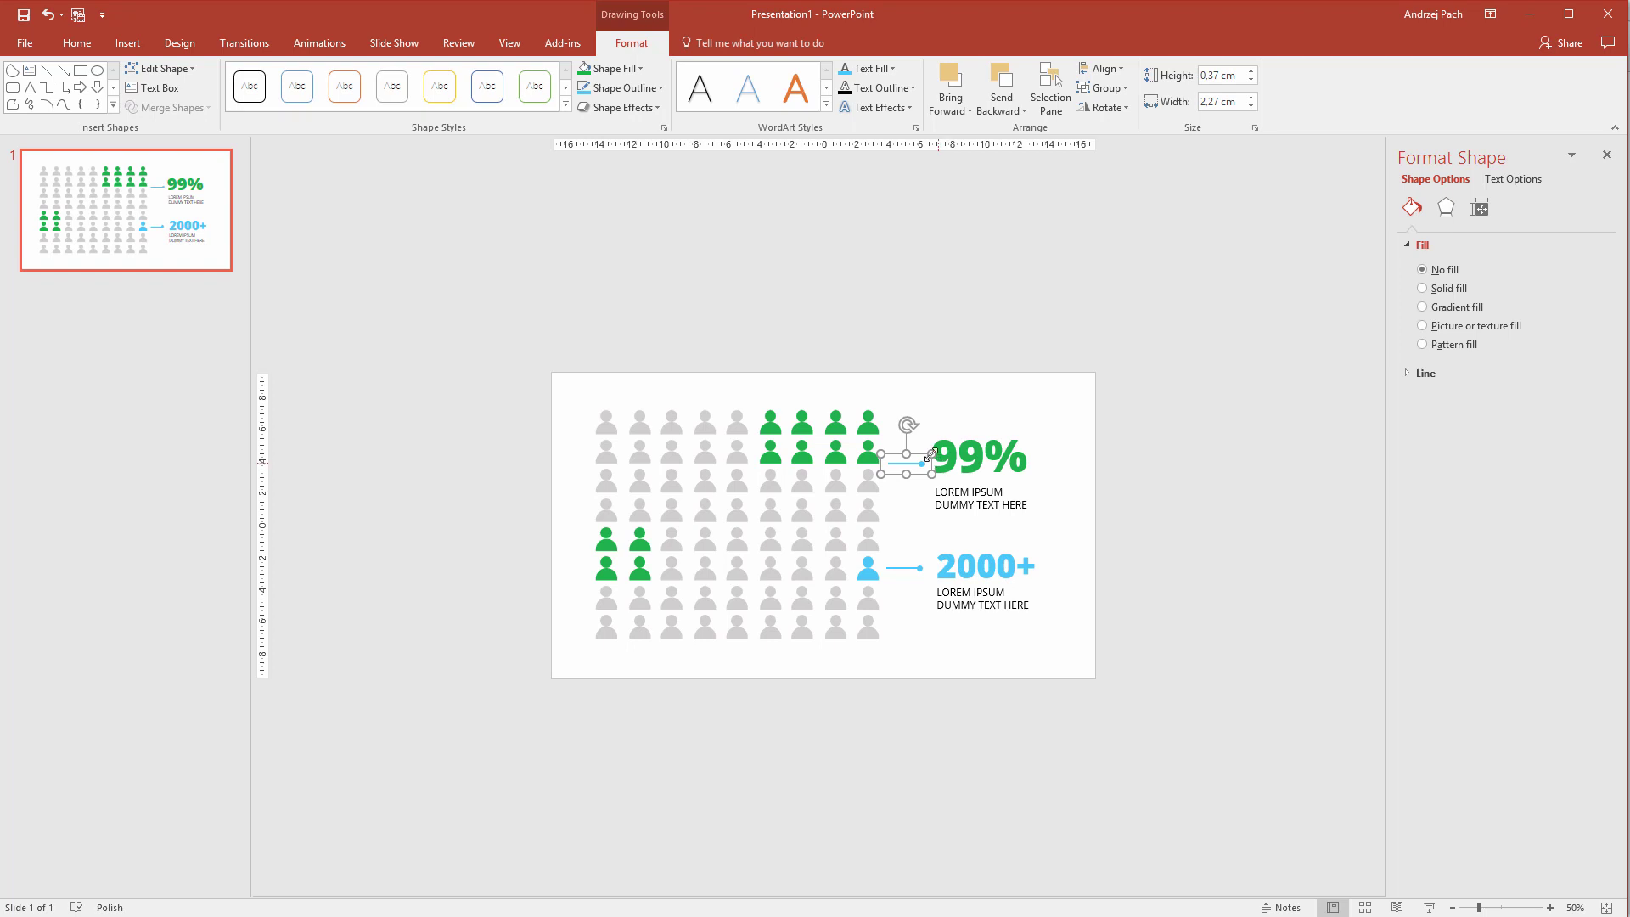
# - Color the copied connector's dot fill and line outline green
pyautogui.click(632, 71)
pyautogui.click(583, 227)
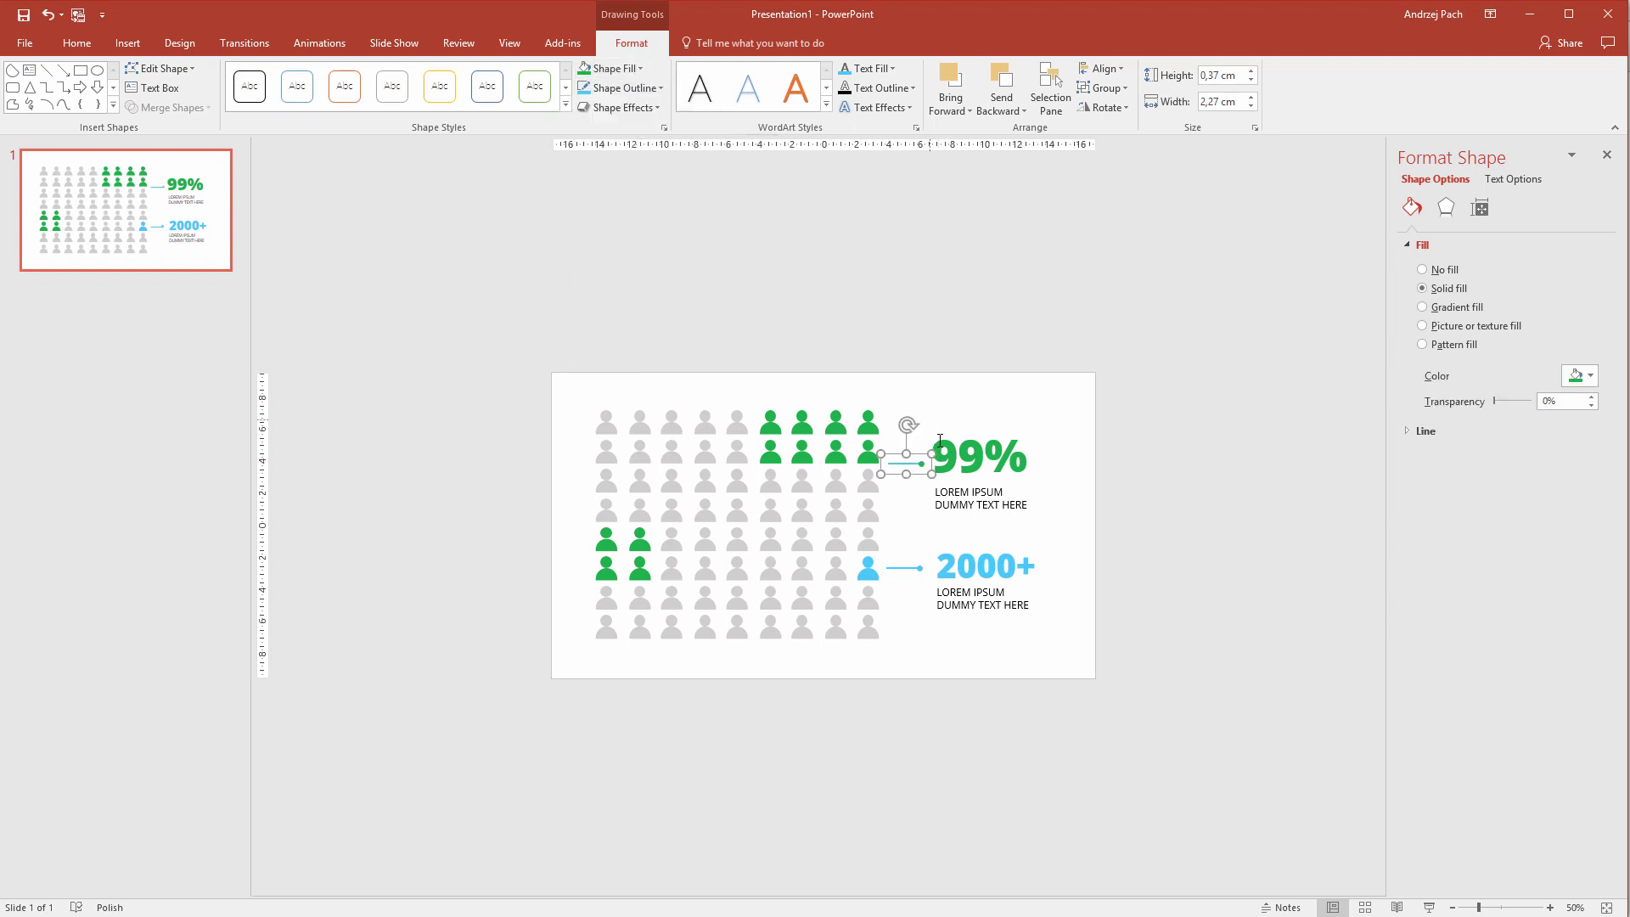
pyautogui.click(904, 469)
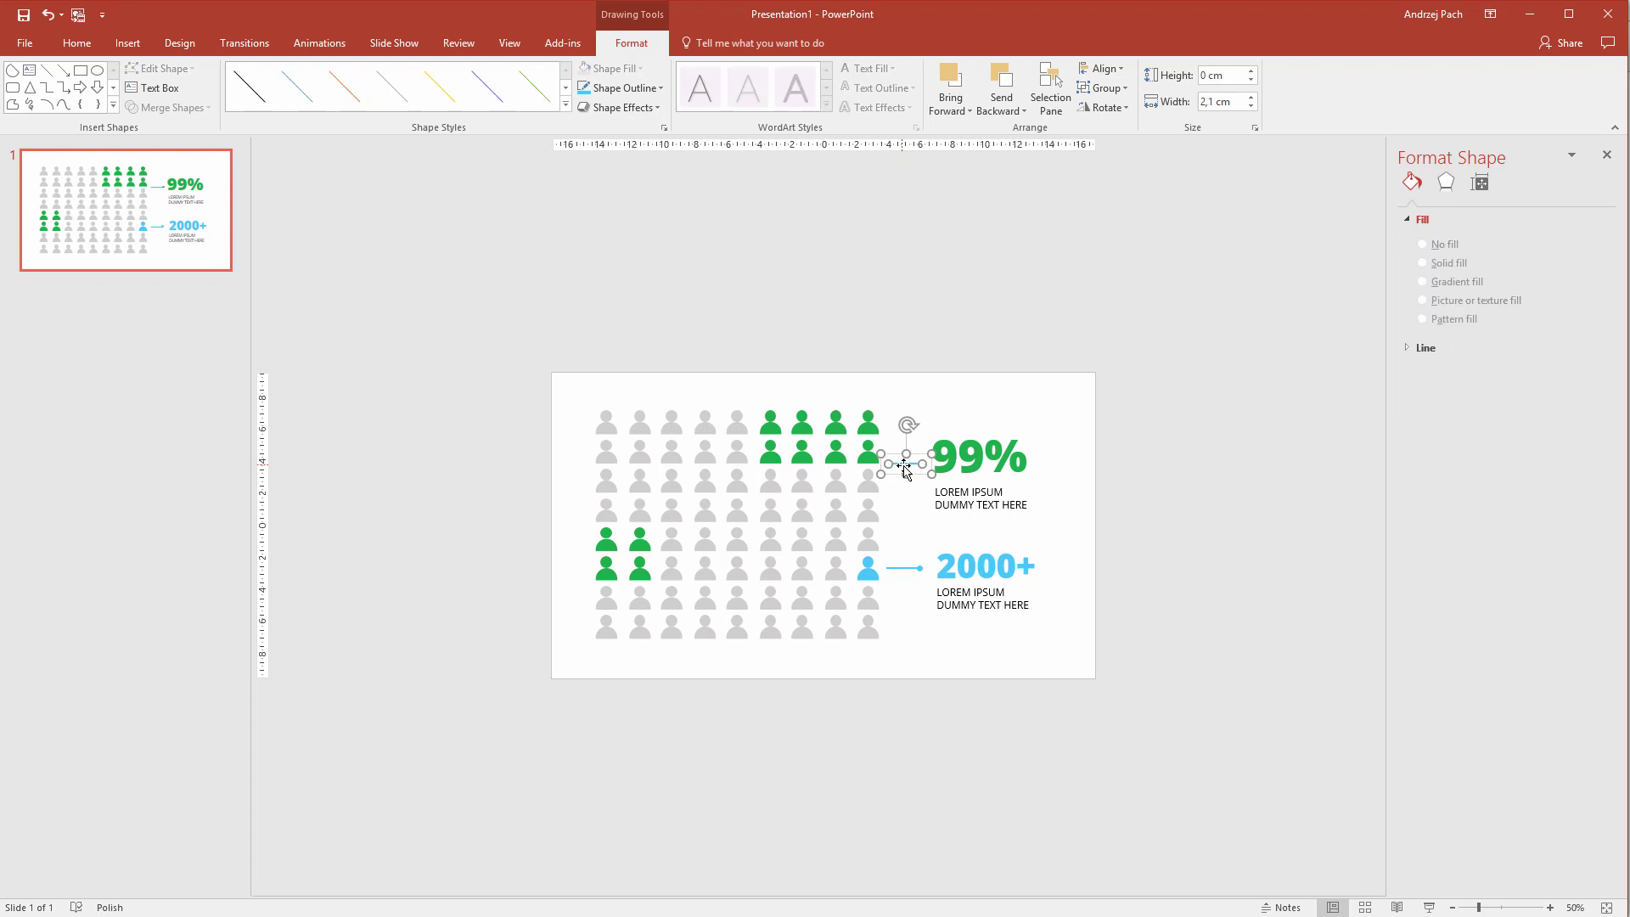
pyautogui.click(620, 88)
pyautogui.click(583, 254)
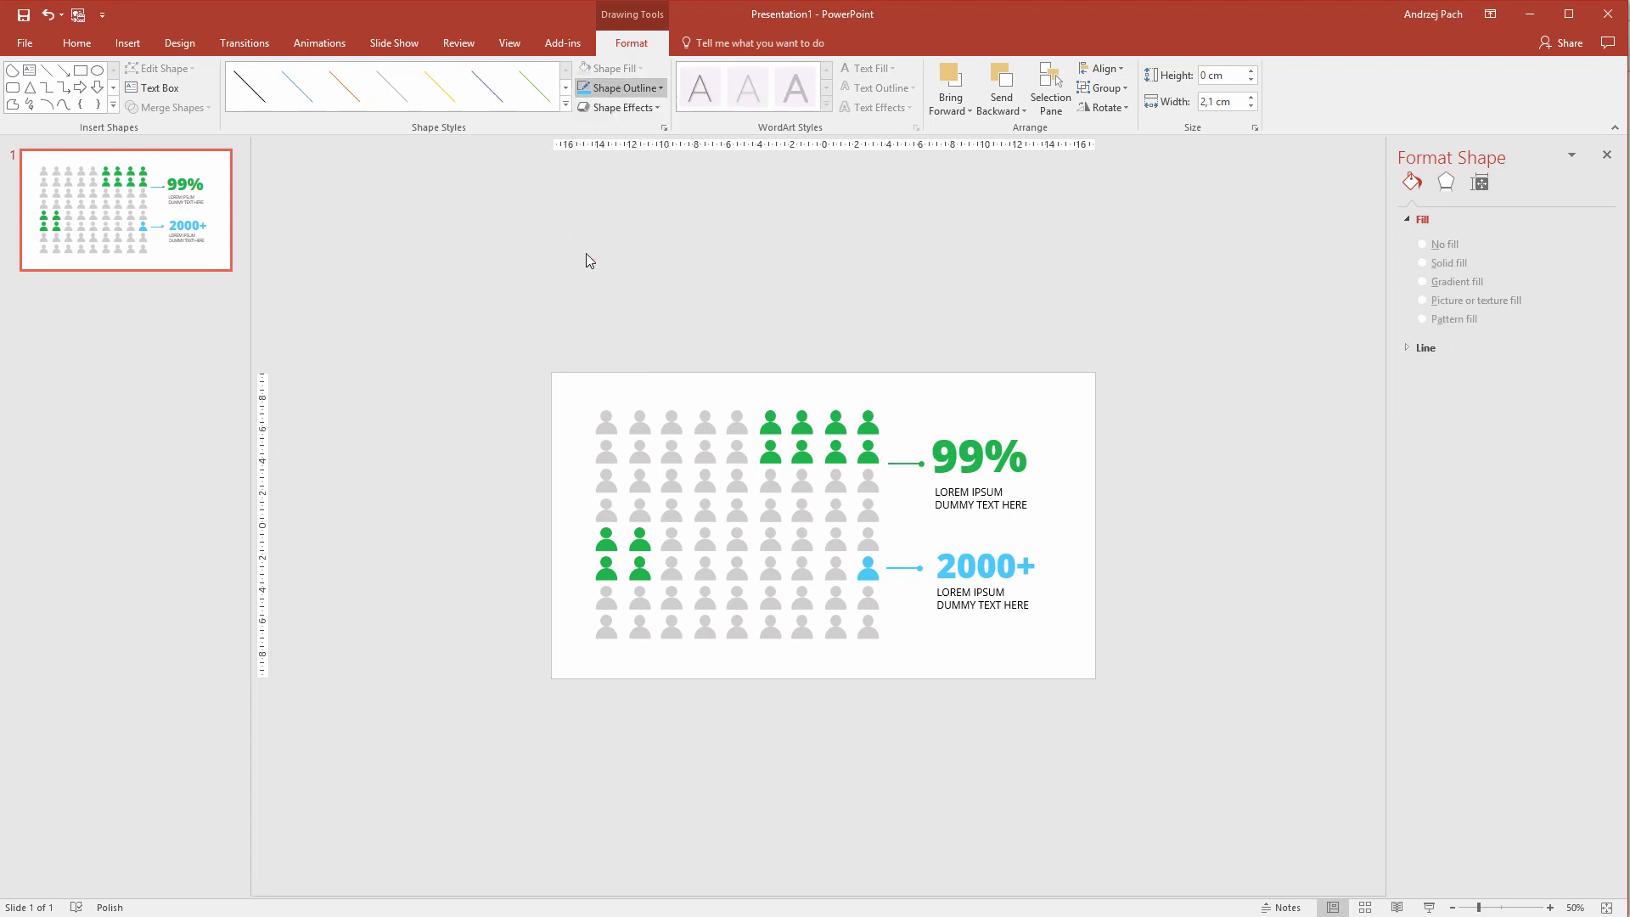
pyautogui.click(1021, 462)
# - Move the green connector up beside the green icons and line up the 99% group
pyautogui.click(904, 463)
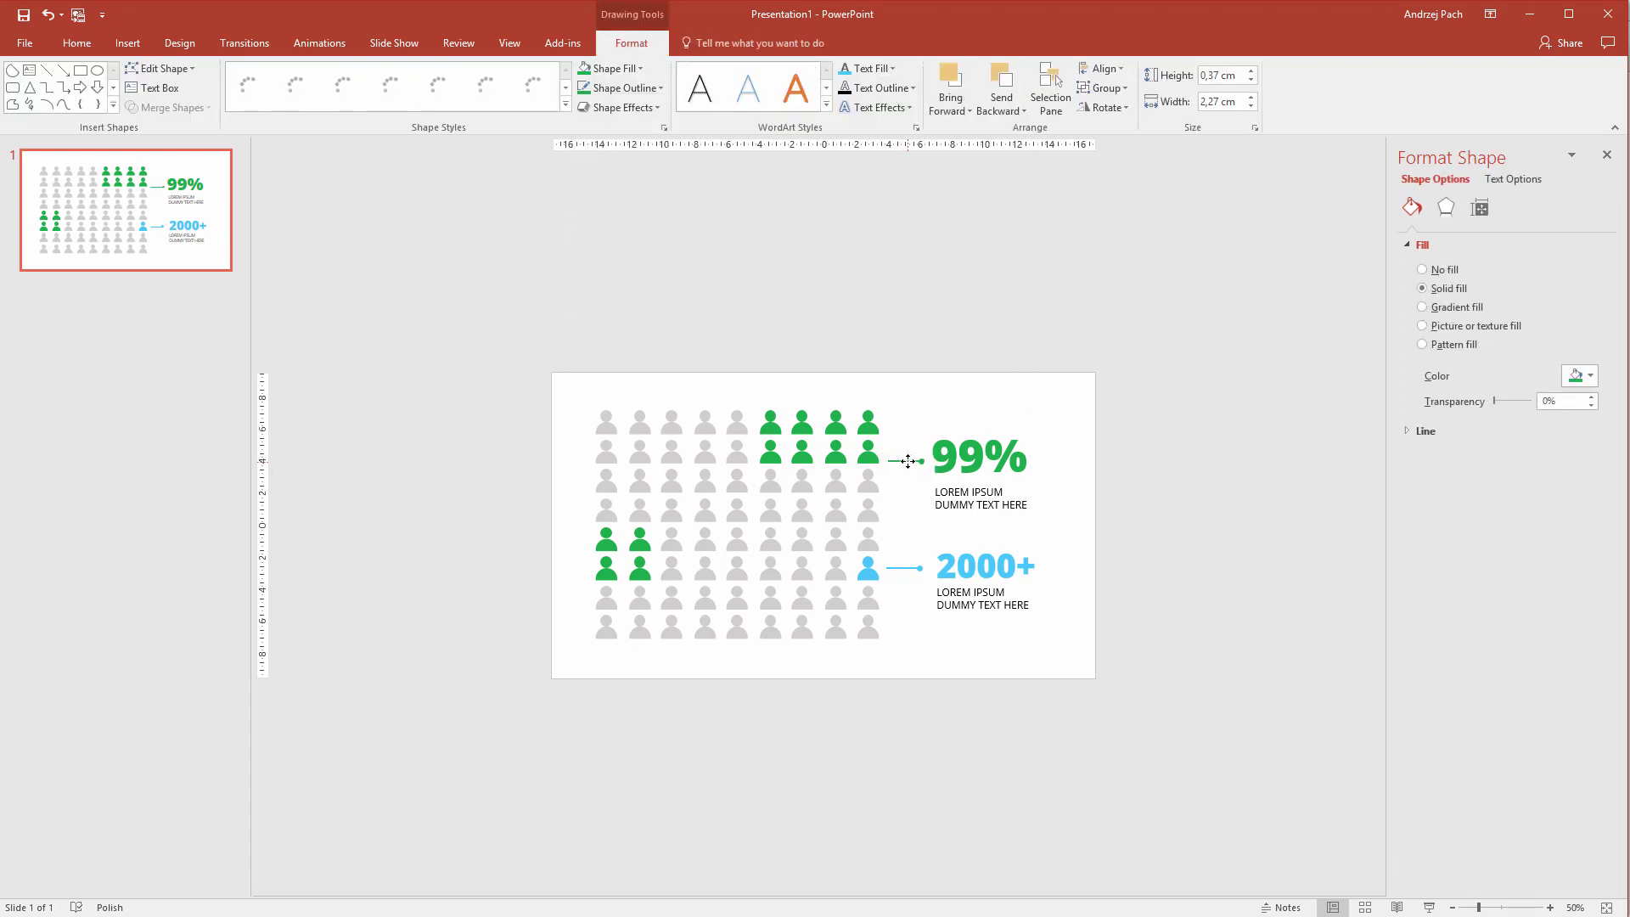
pyautogui.moveTo(907, 460); pyautogui.dragTo(907, 435)
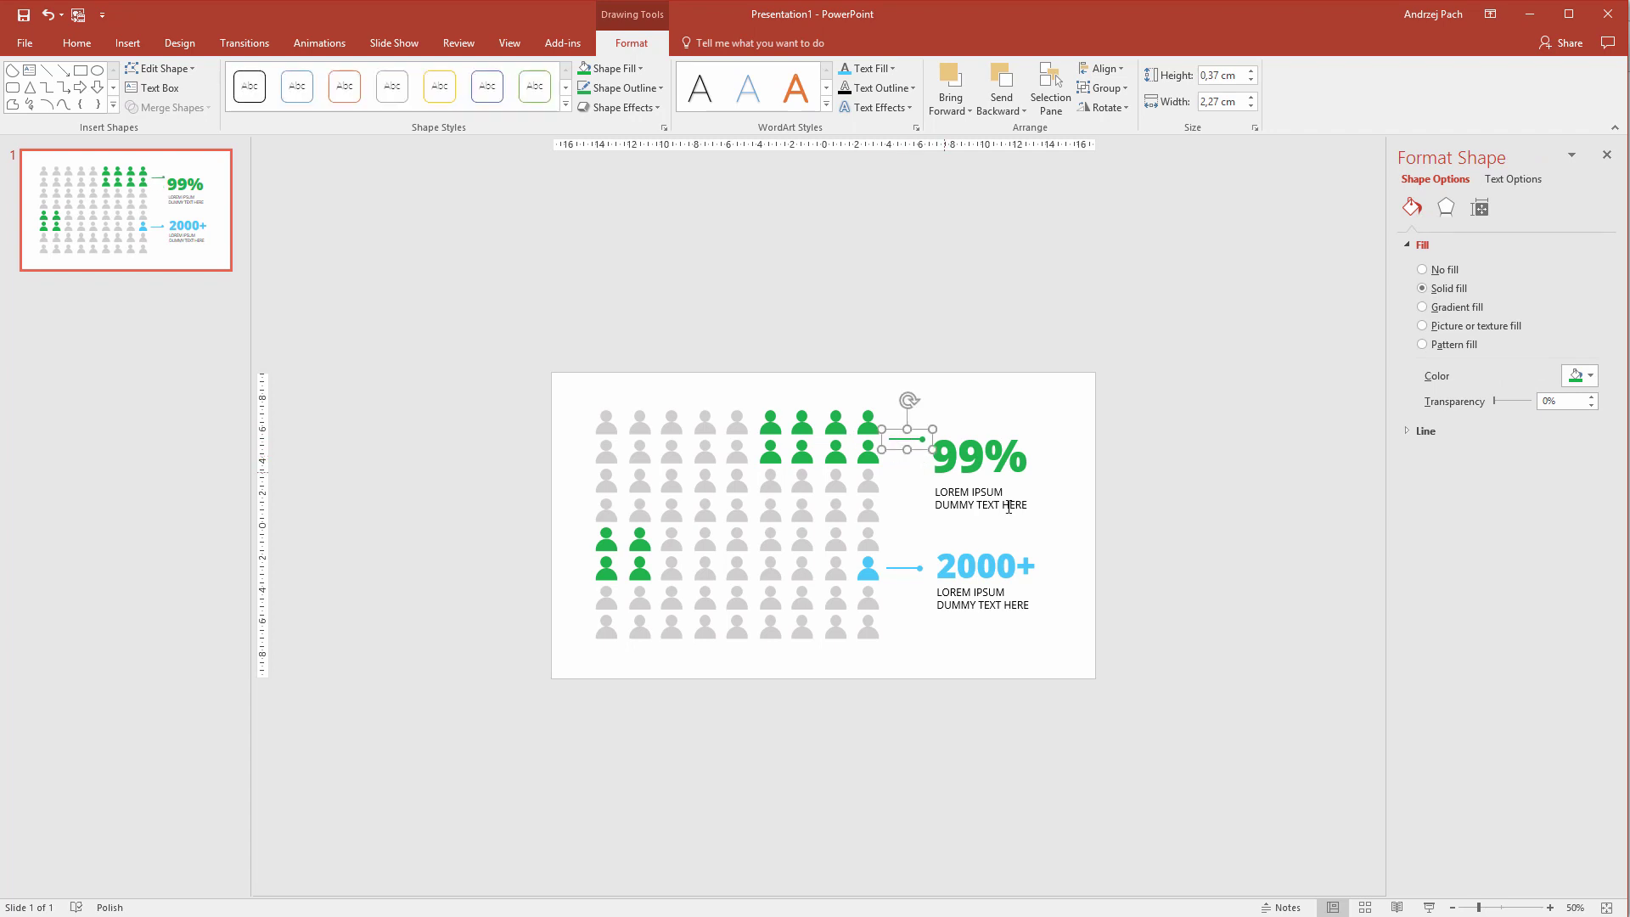
pyautogui.click(982, 466)
pyautogui.click(970, 520)
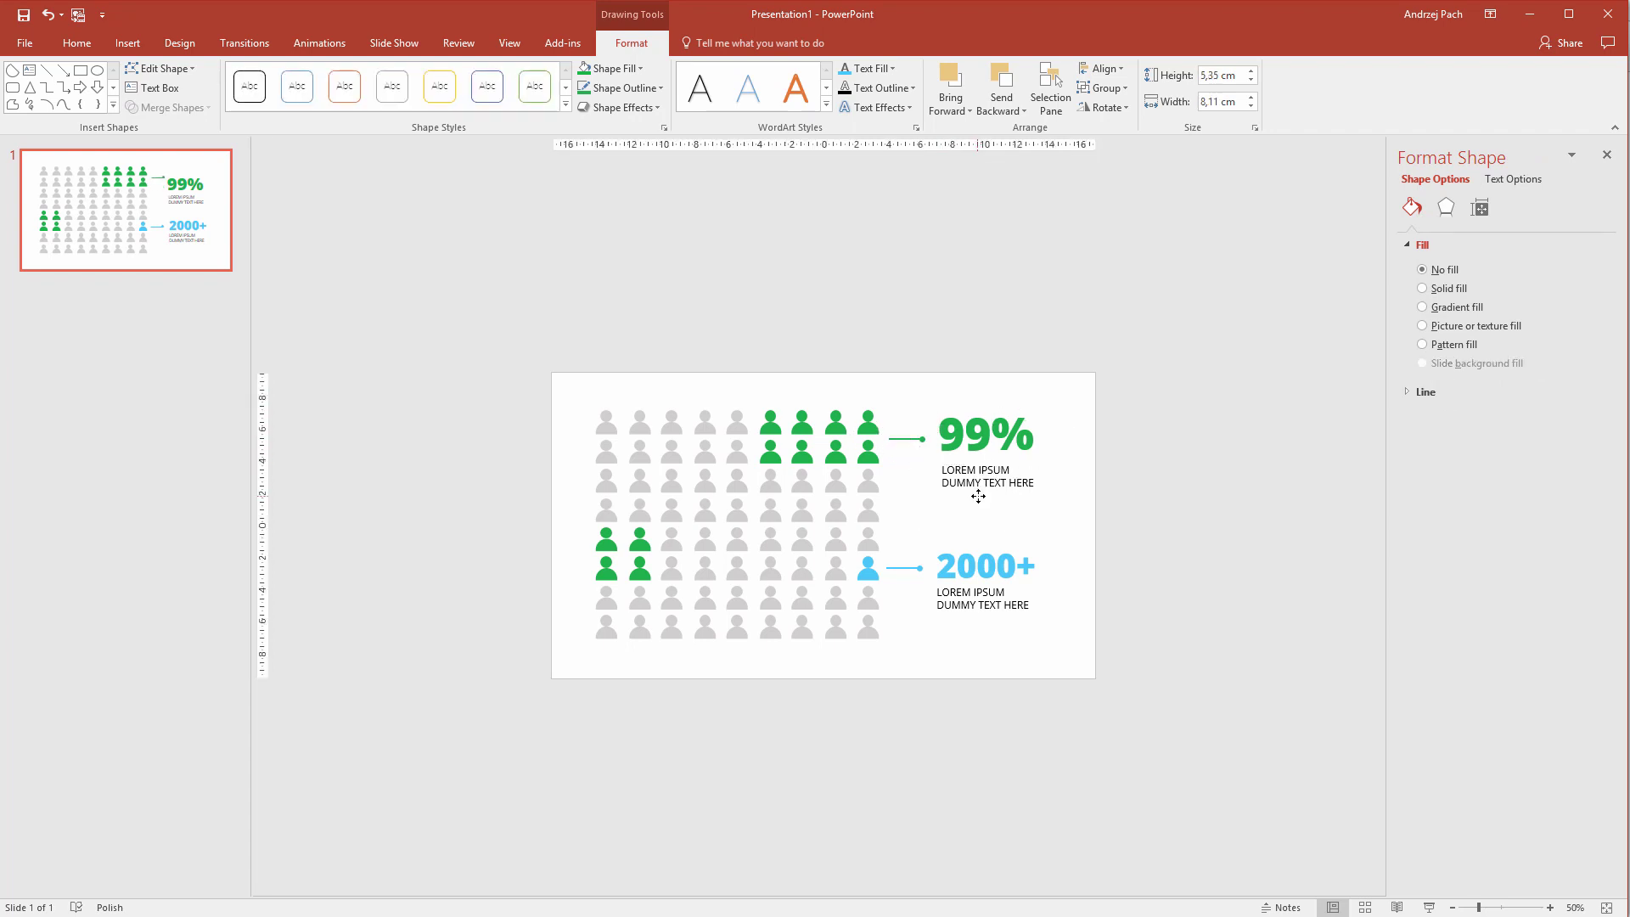
pyautogui.scroll(-4, 1055, 563)
pyautogui.scroll(4, 1051, 557)
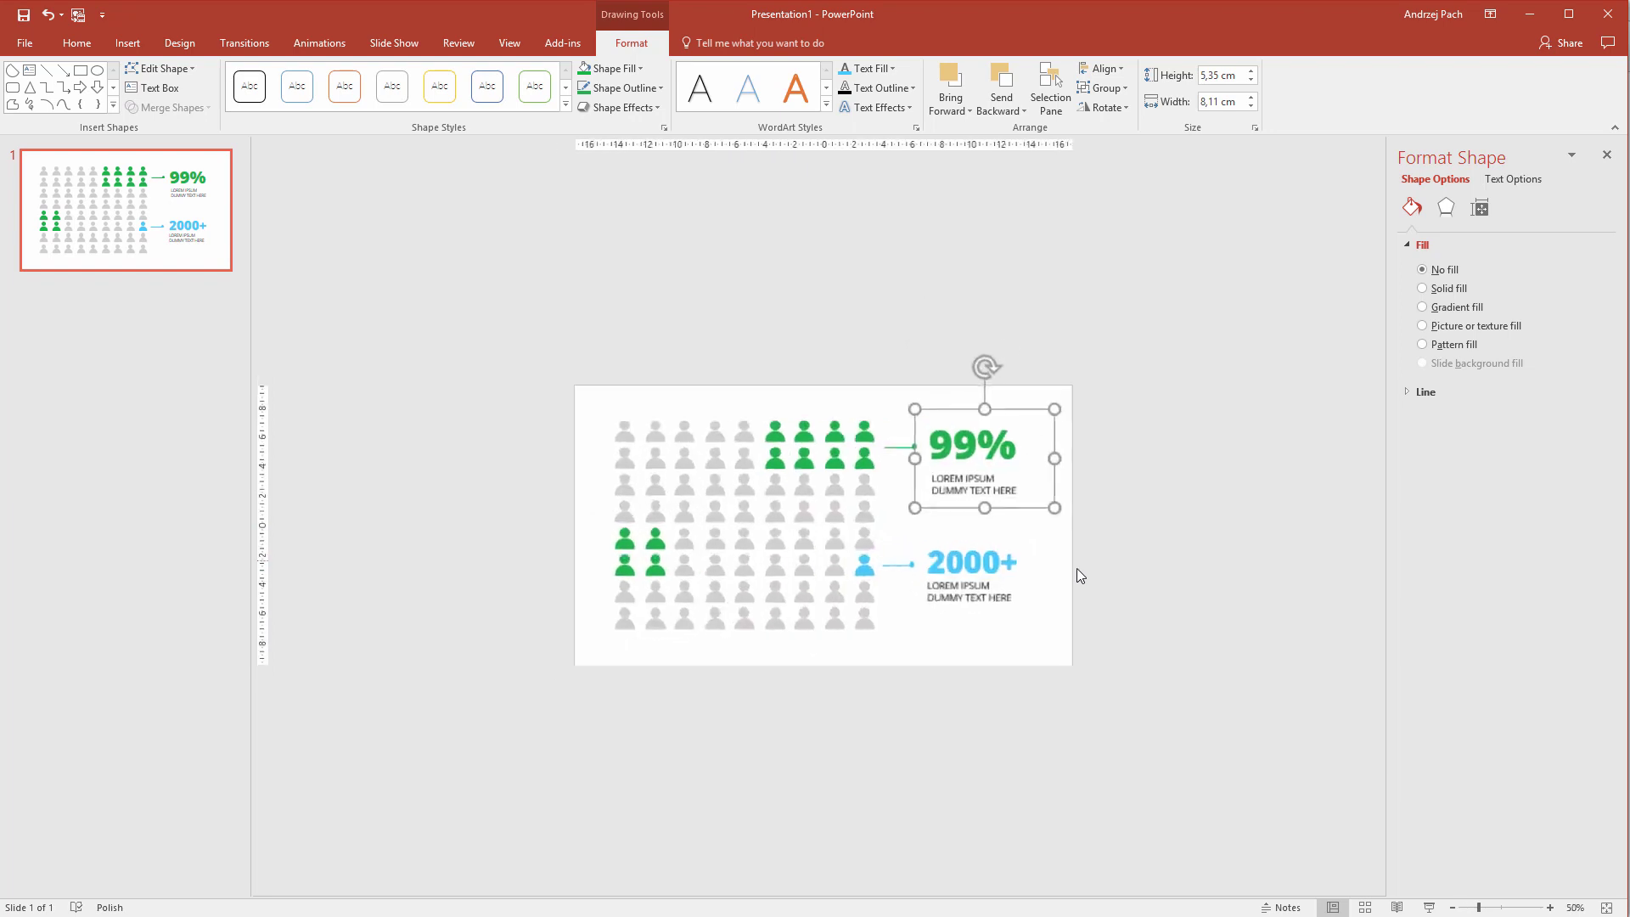
pyautogui.click(1129, 599)
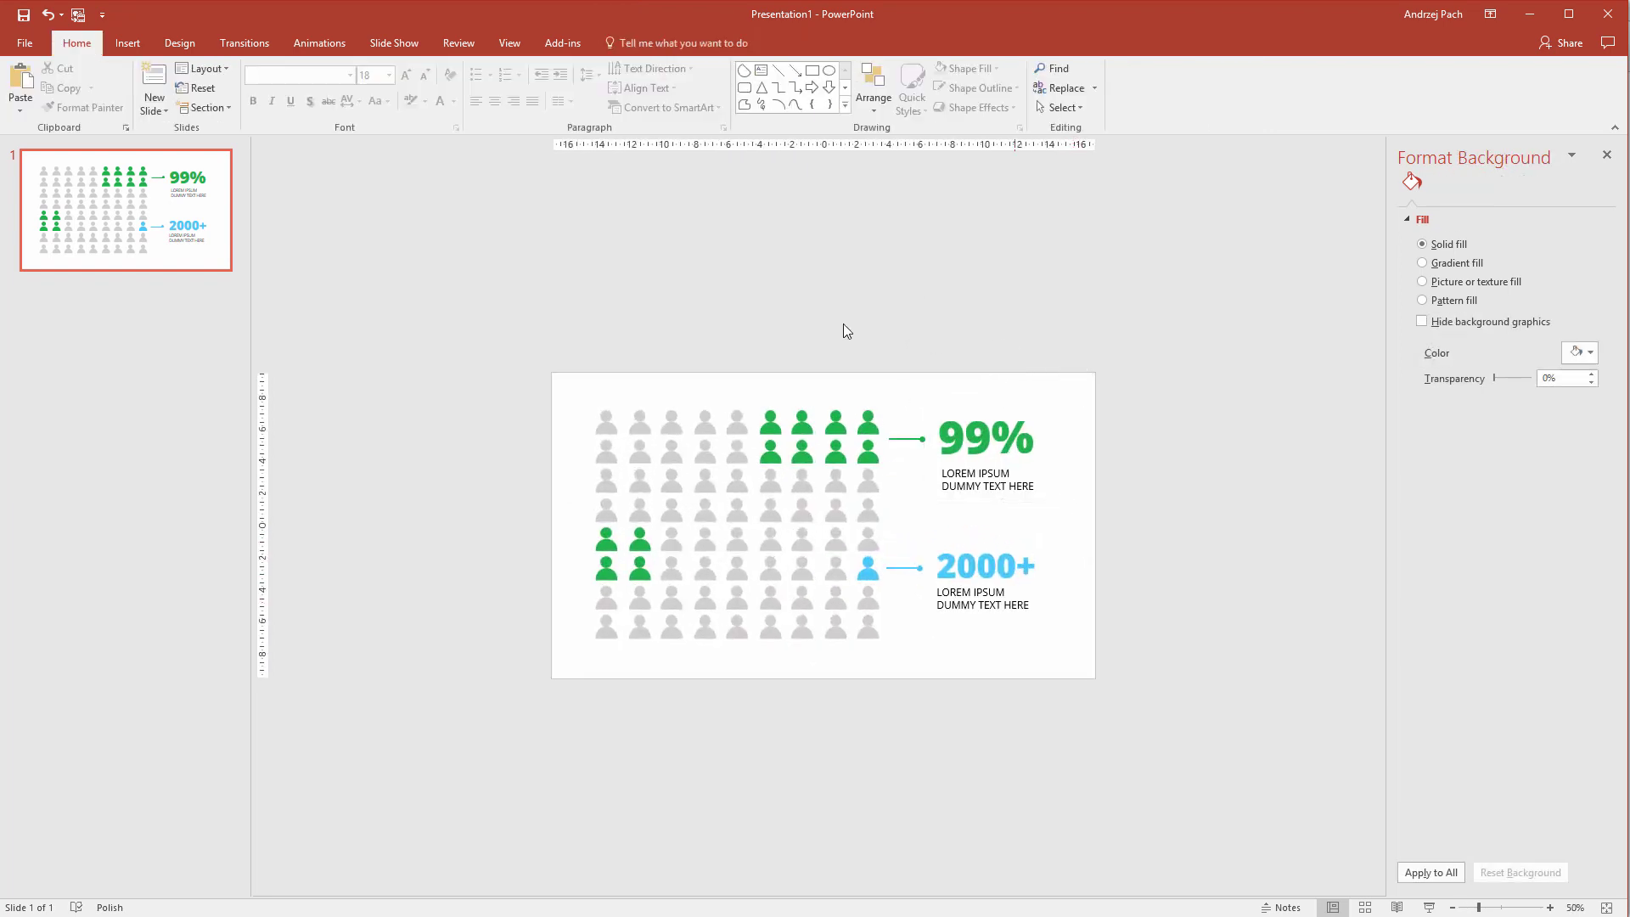